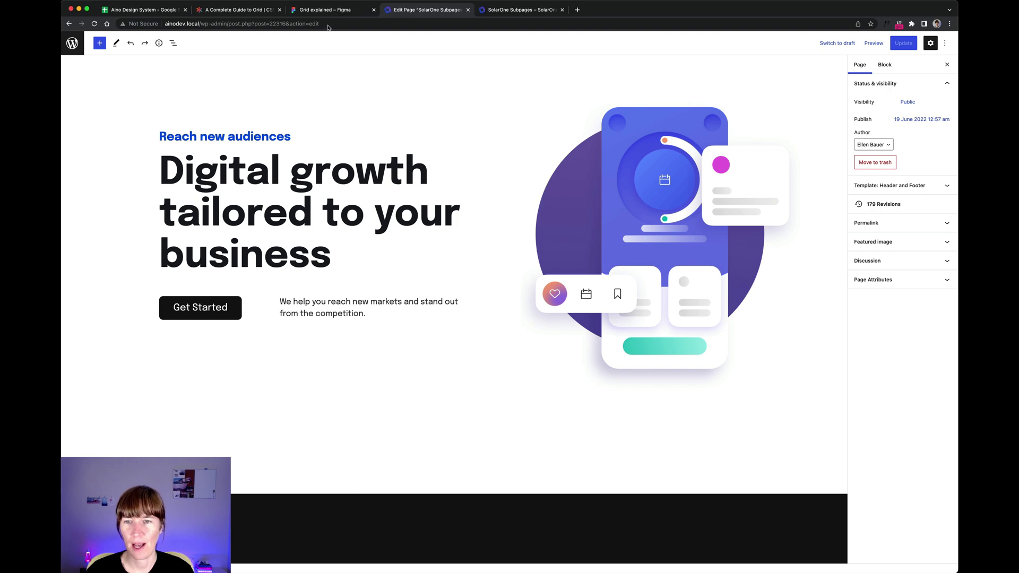
Look through the page's sections in the editor, and select the Grid block around the "Digital growth tailored to your business" hero
scroll(212, 204, down, 10)
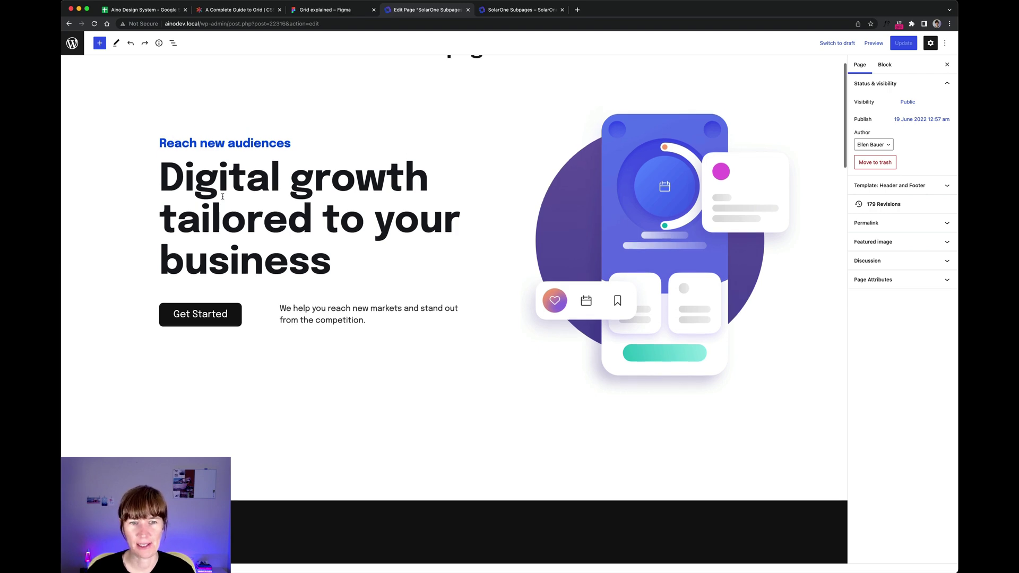
scroll(203, 210, down, 15)
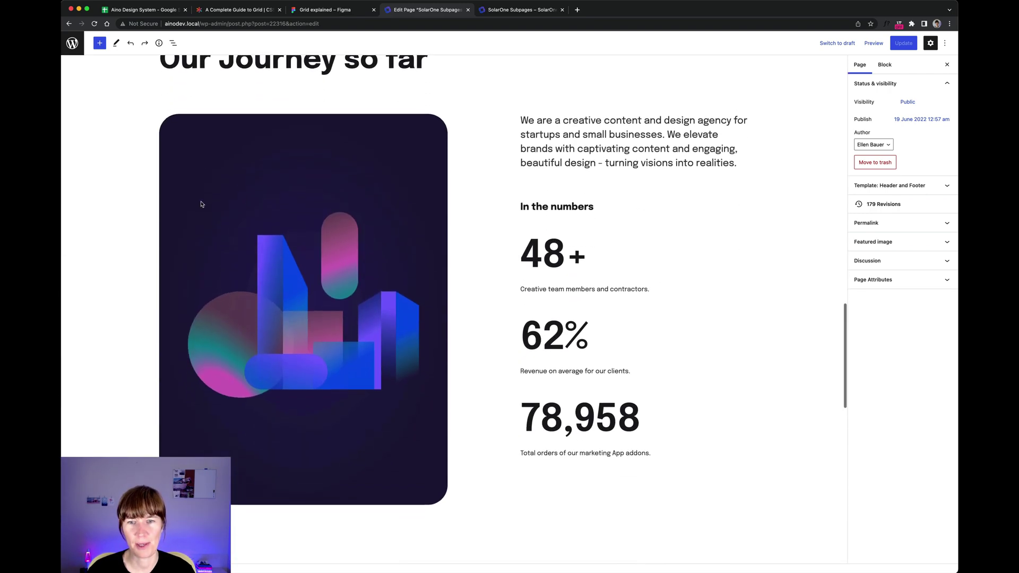
scroll(202, 203, up, 8)
scroll(201, 203, down, 15)
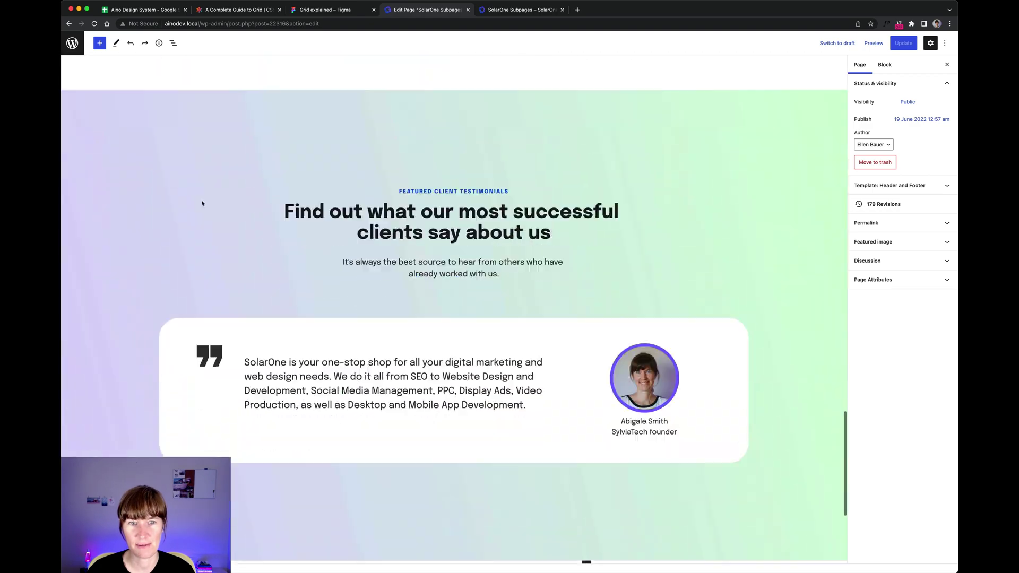
scroll(202, 203, up, 15)
scroll(202, 204, up, 20)
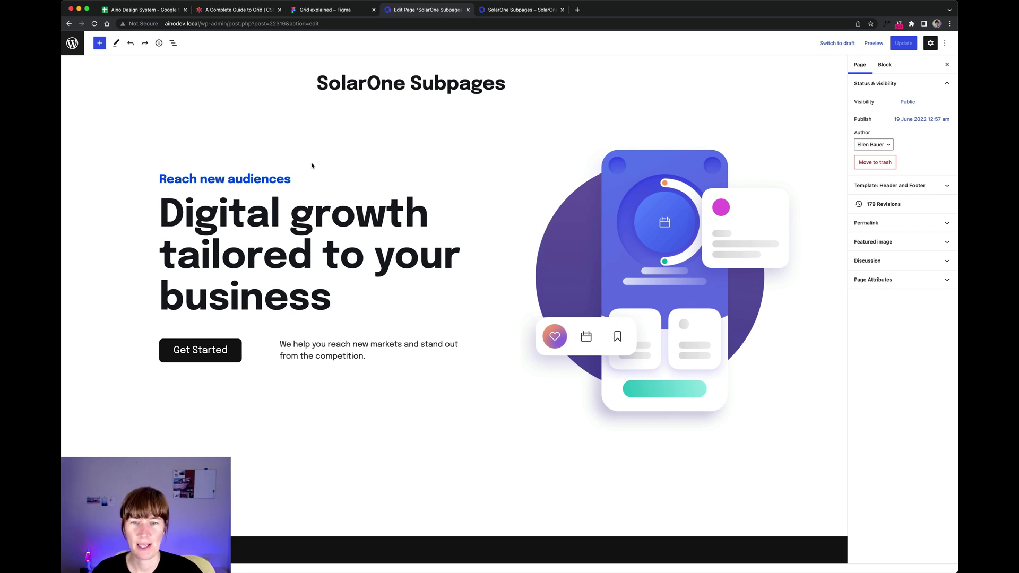
click(312, 165)
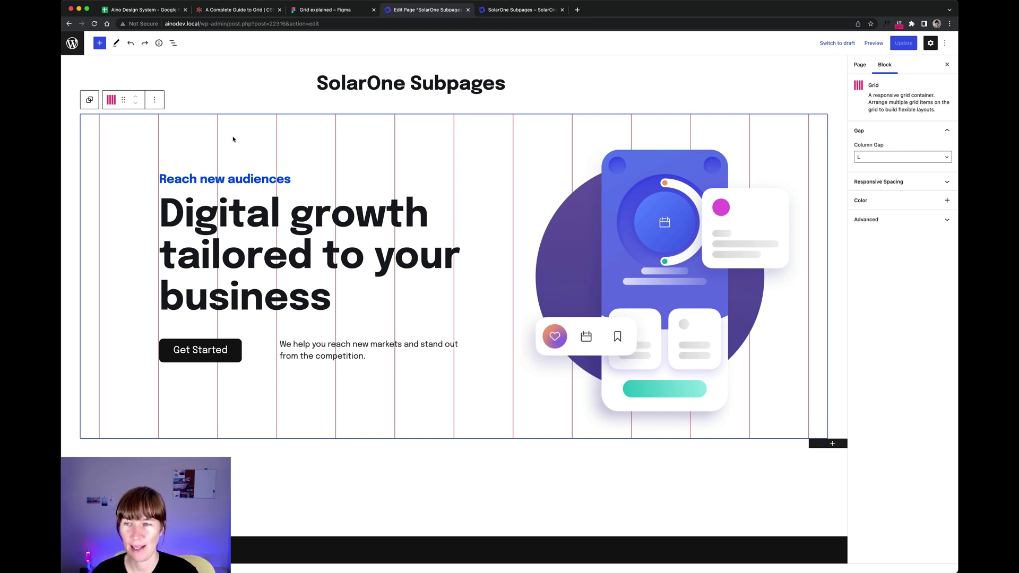
scroll(249, 135, down, 2)
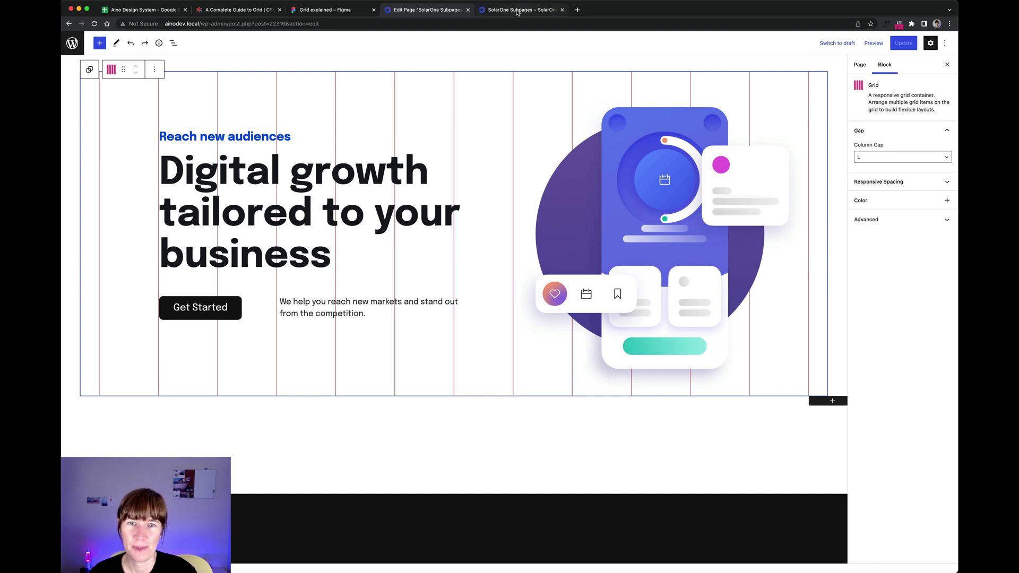
Preview the page in a new browser tab and load its address as ainodev.local/solarone-subpages/ without the preview parameters
click(874, 43)
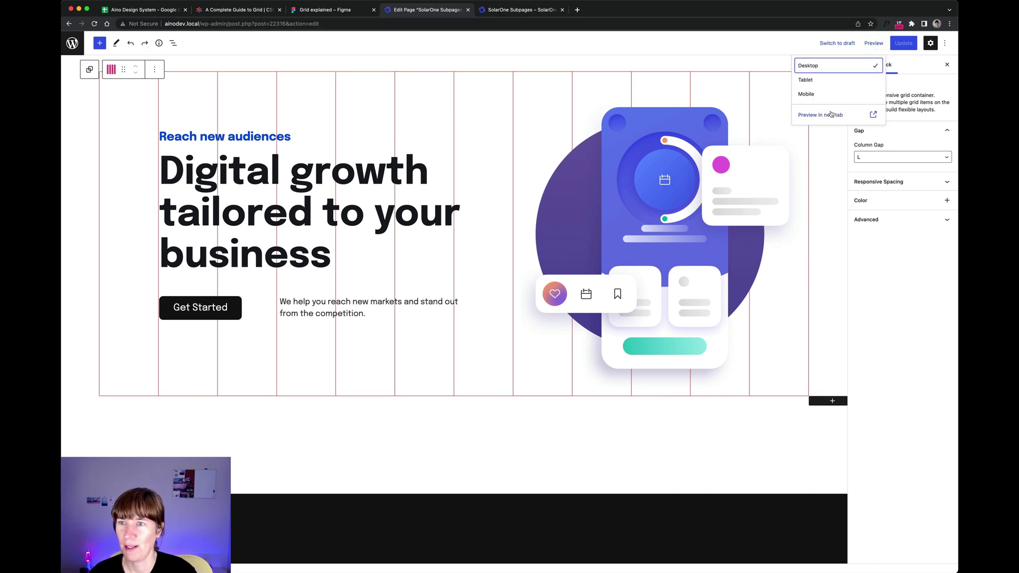
click(832, 114)
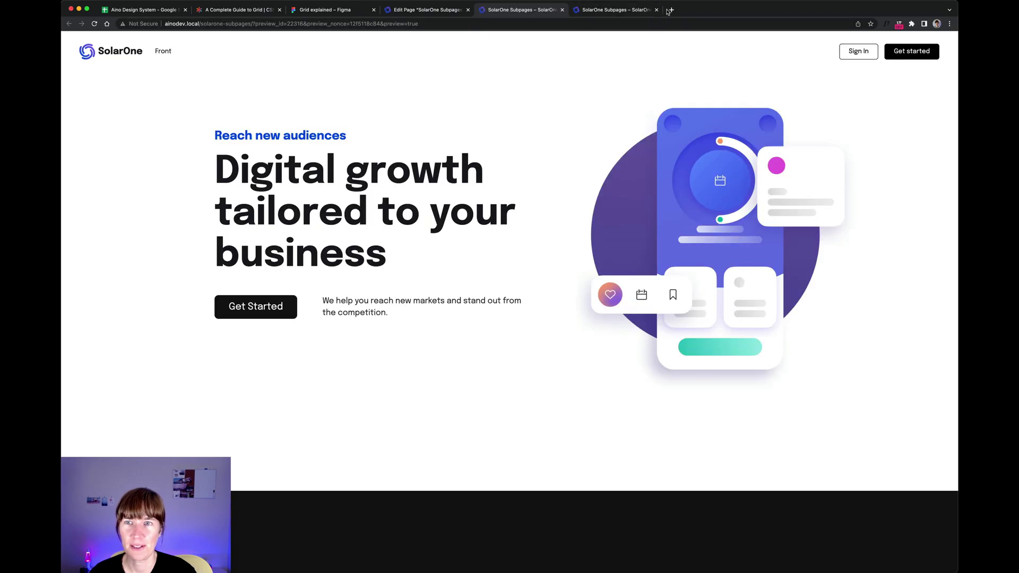
click(671, 10)
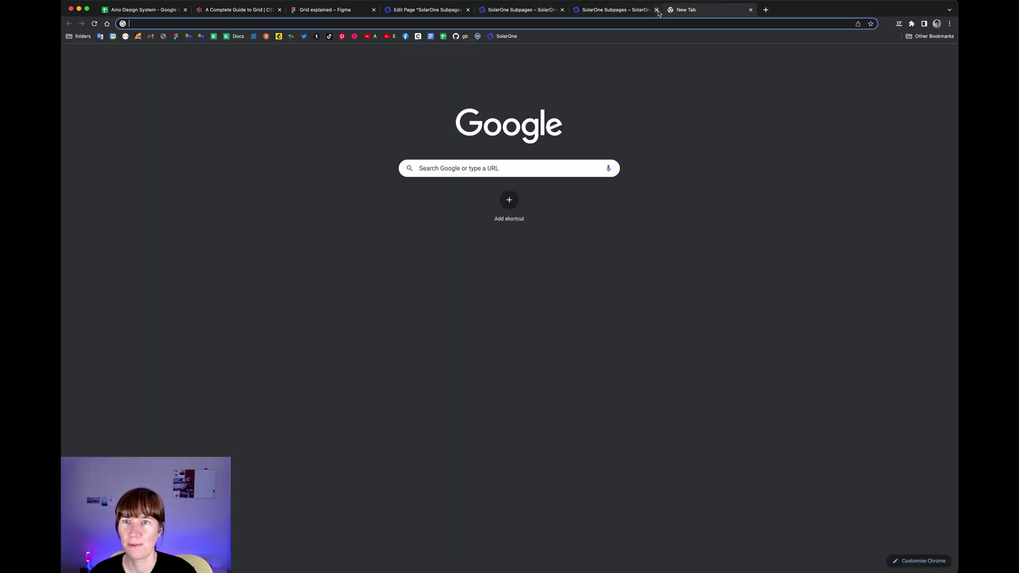
click(558, 12)
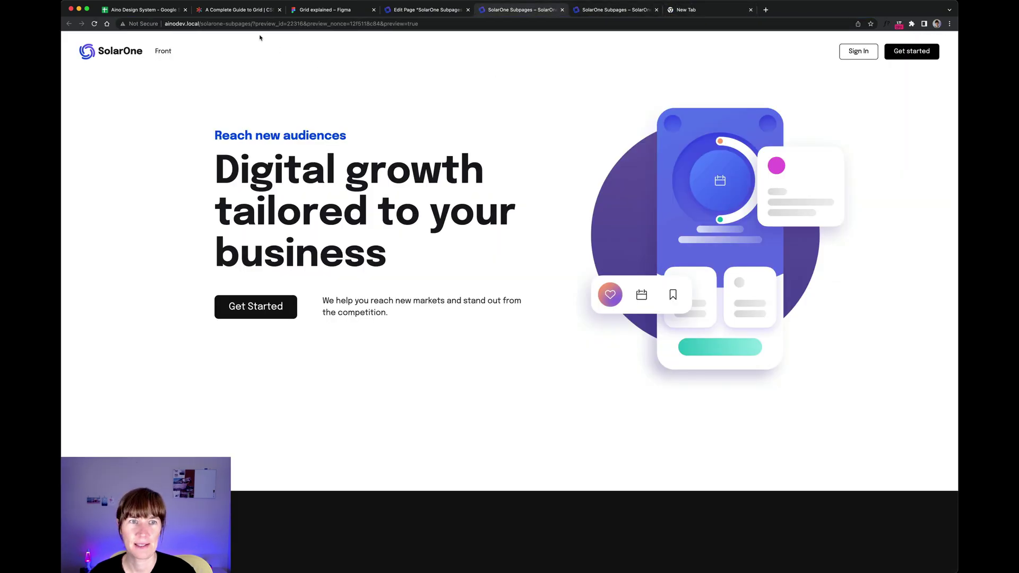
drag(252, 24, 420, 24)
key(BackSpace)
key(Return)
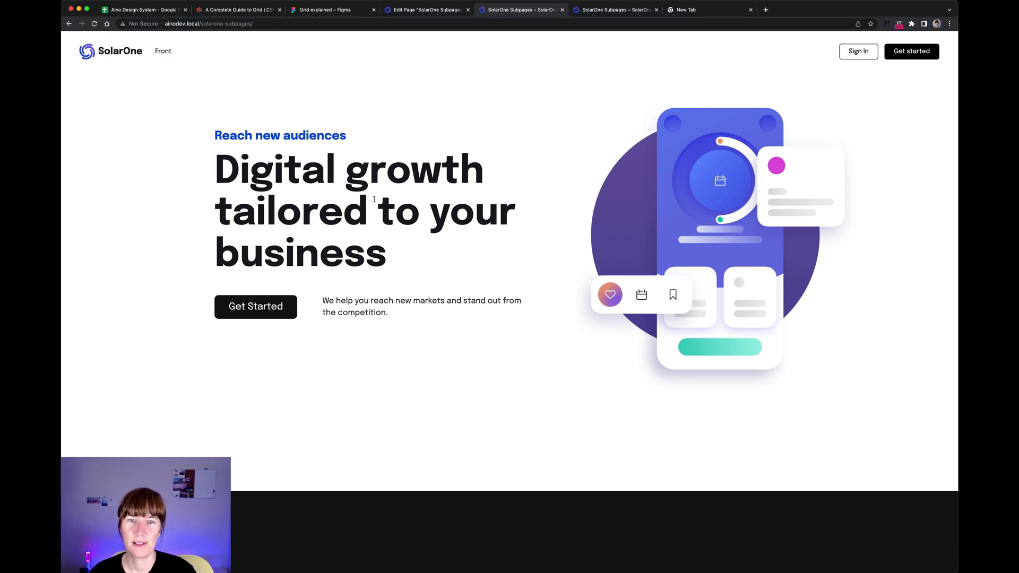
Examine the live page's layout from the hero through the FAQ, journey and testimonial sections to the footer
scroll(180, 190, down, 10)
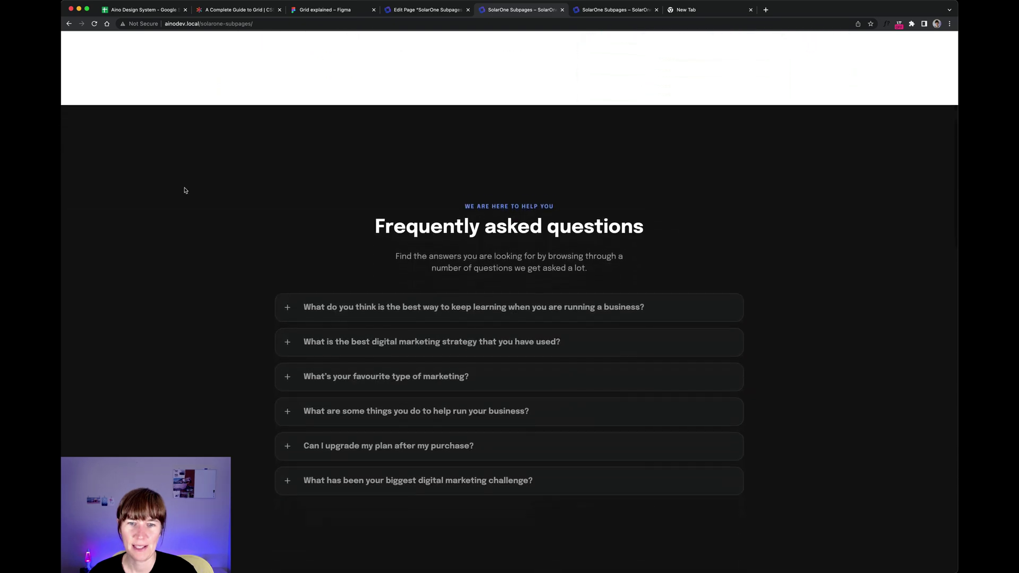
click(286, 221)
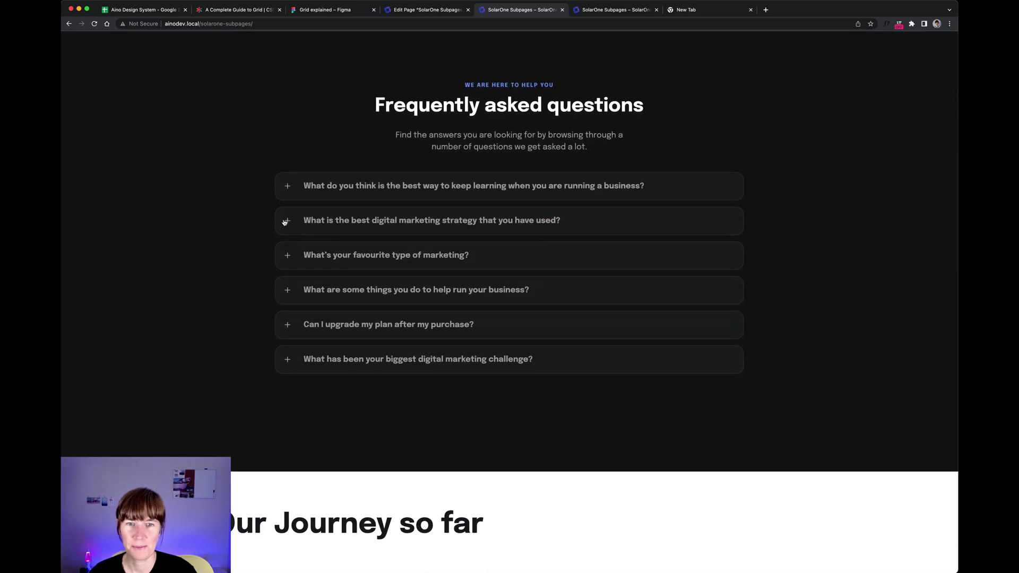
scroll(212, 222, down, 8)
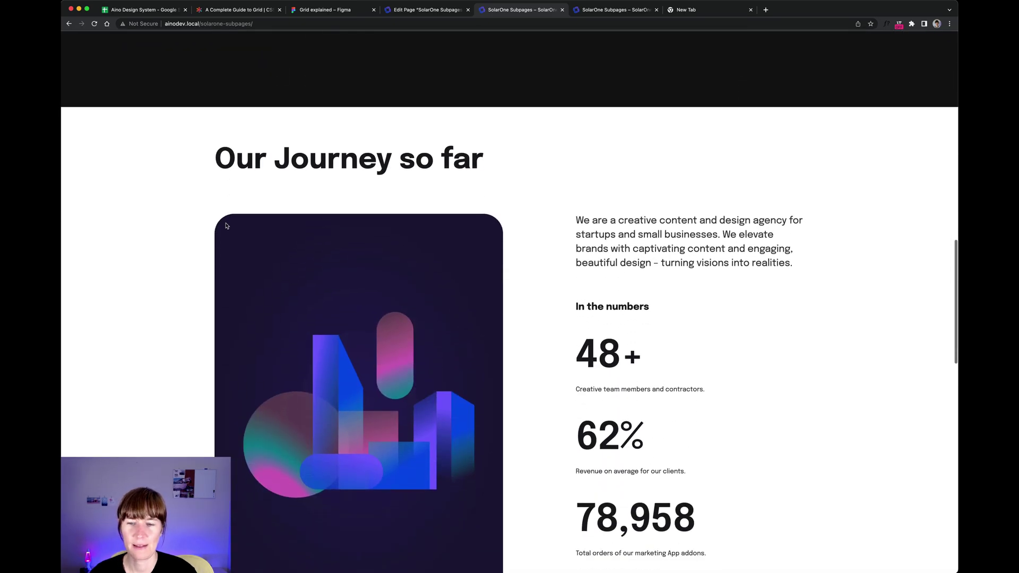
scroll(159, 212, down, 2)
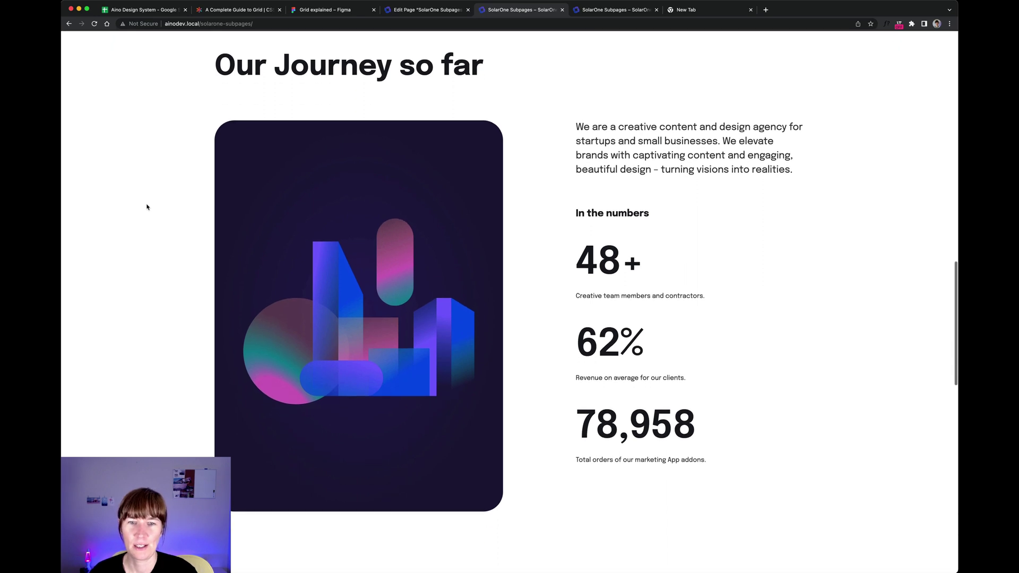
scroll(147, 208, down, 10)
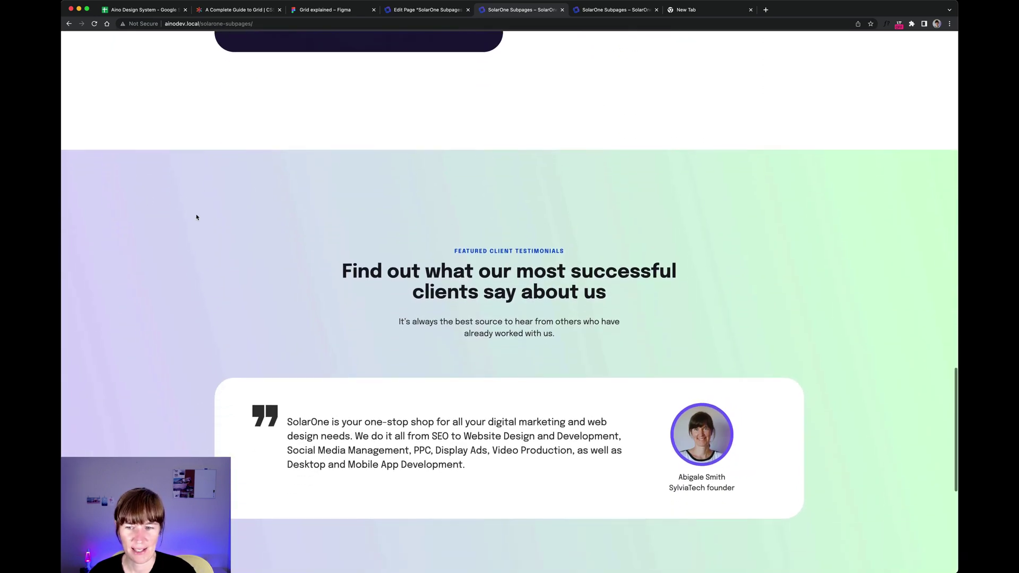
scroll(164, 196, down, 5)
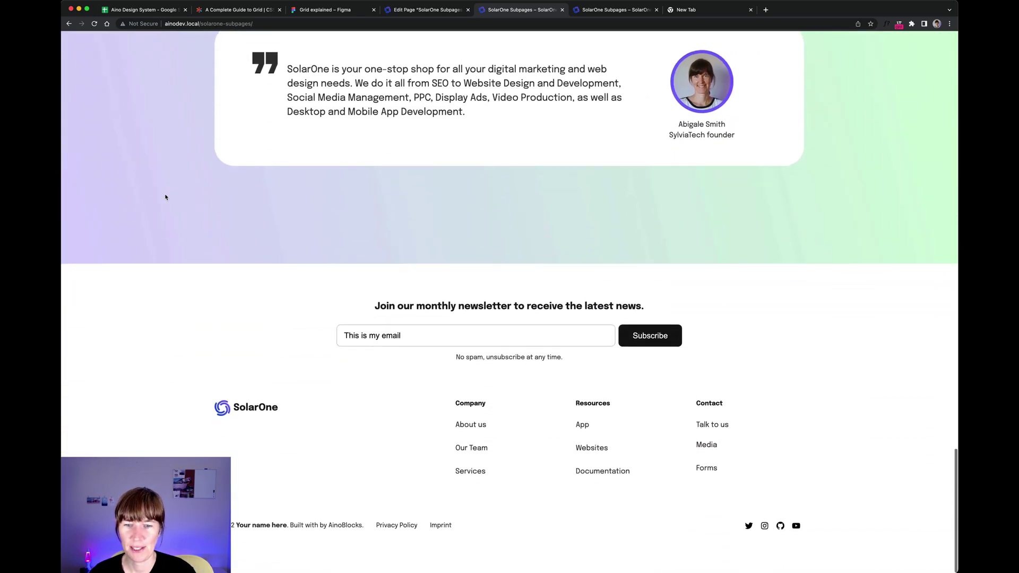
scroll(218, 348, up, 20)
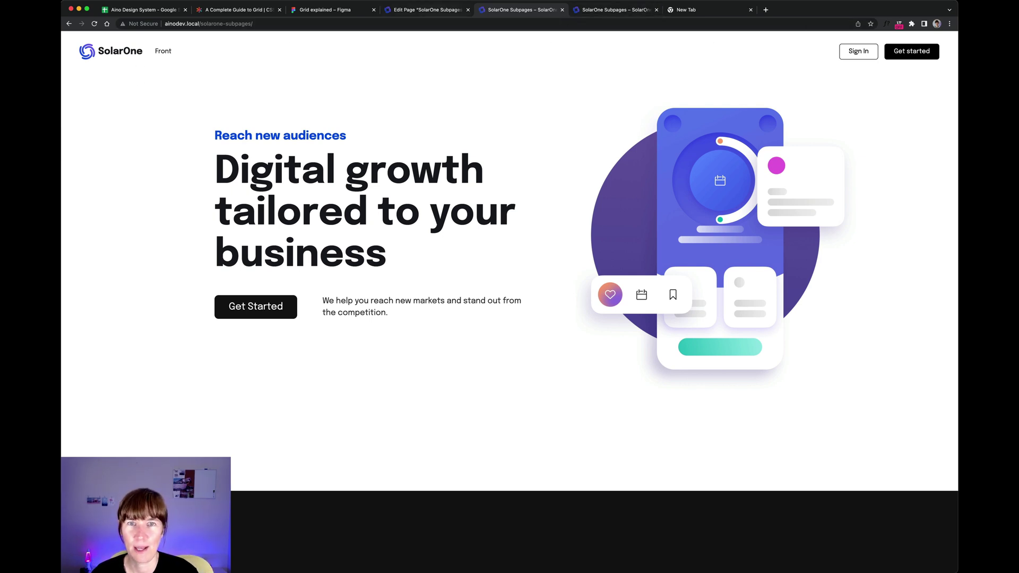
Close the two extra browser tabs, return to the page editor and select the hero's Grid block to show its column guides
click(657, 9)
click(656, 10)
click(440, 12)
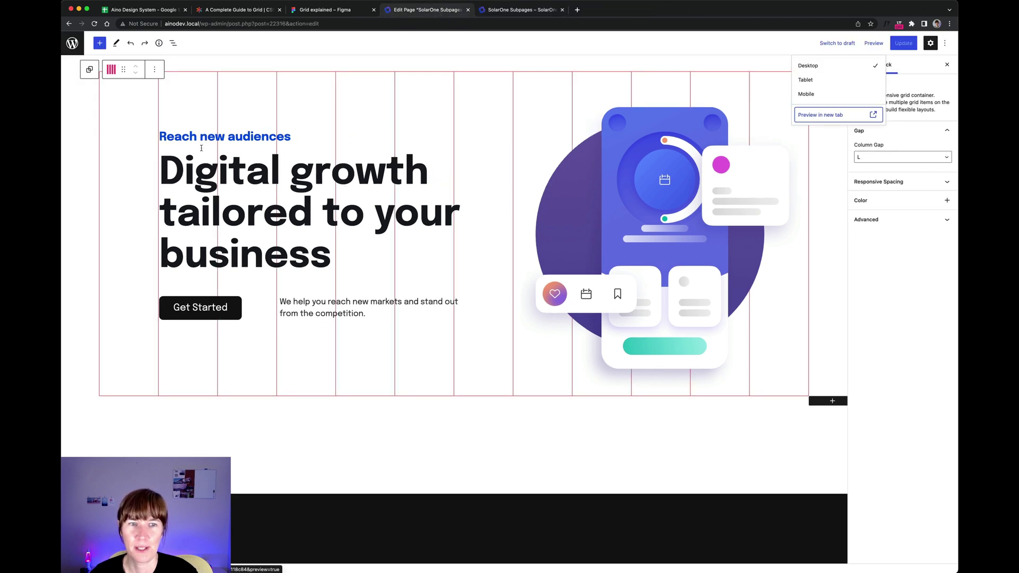
scroll(207, 146, up, 1)
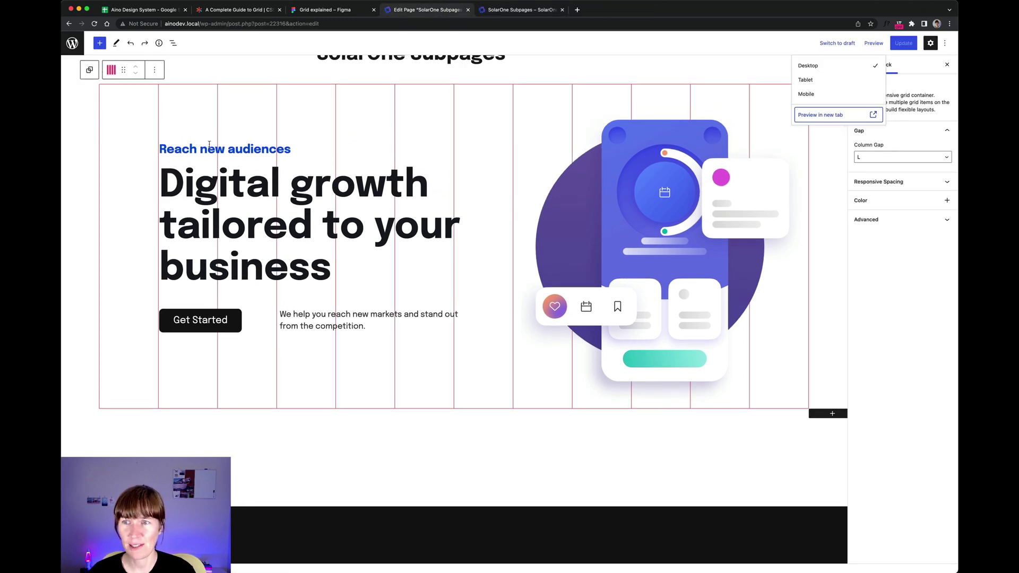
click(538, 70)
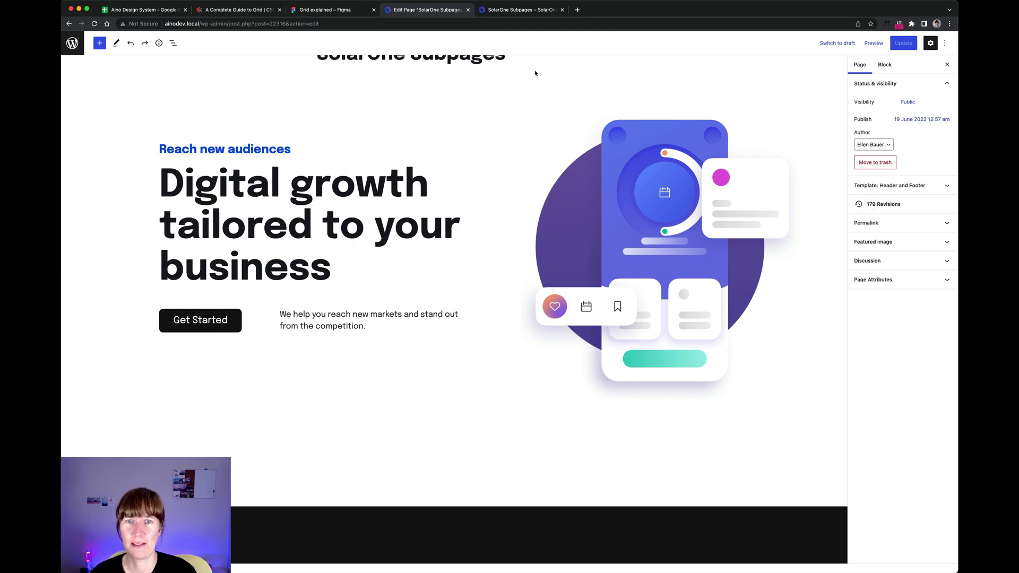
click(114, 149)
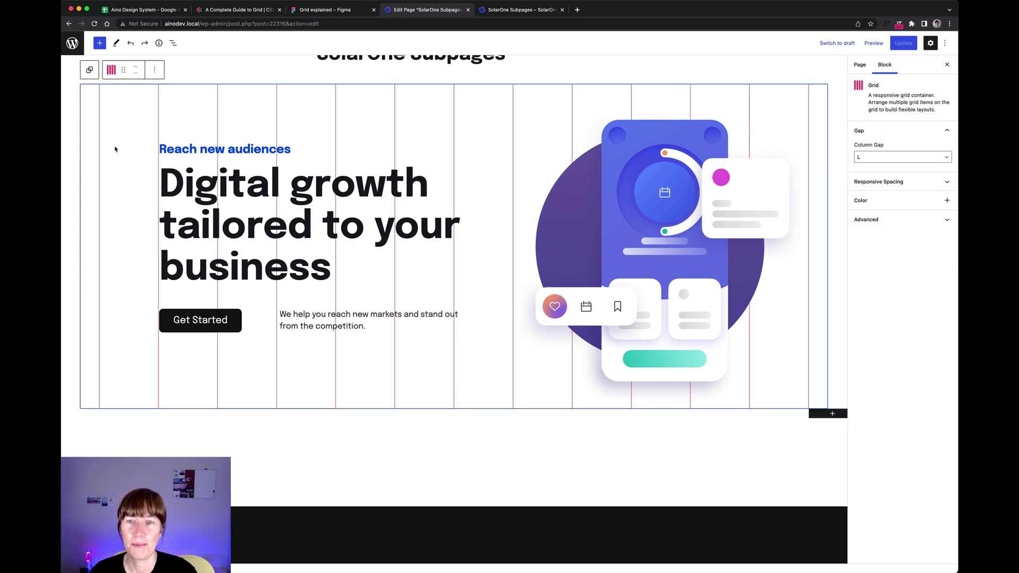
scroll(114, 149, down, 1)
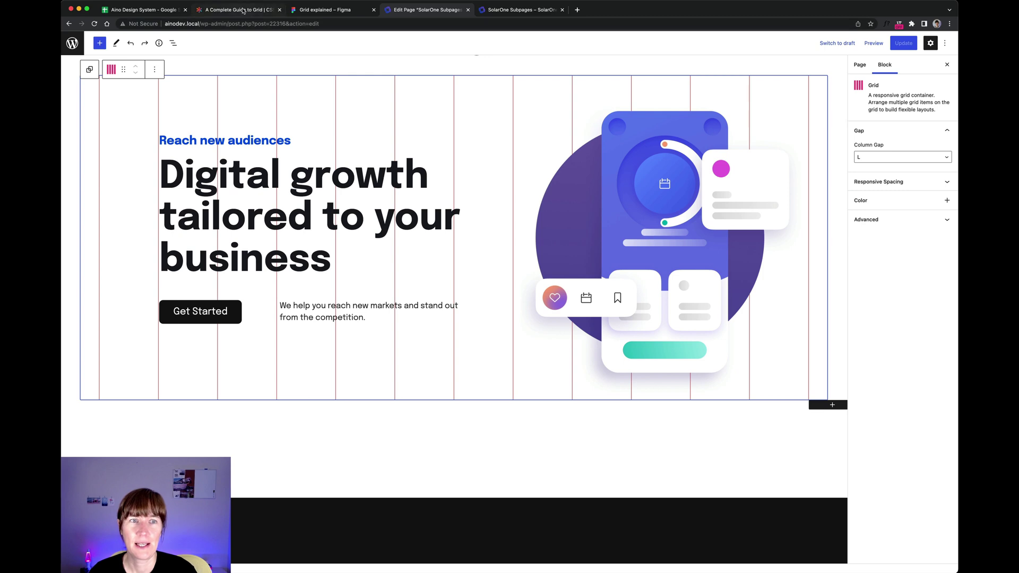
Switch to the "Grid explained" file in Figma and examine the grid diagram alongside the hero design
click(323, 11)
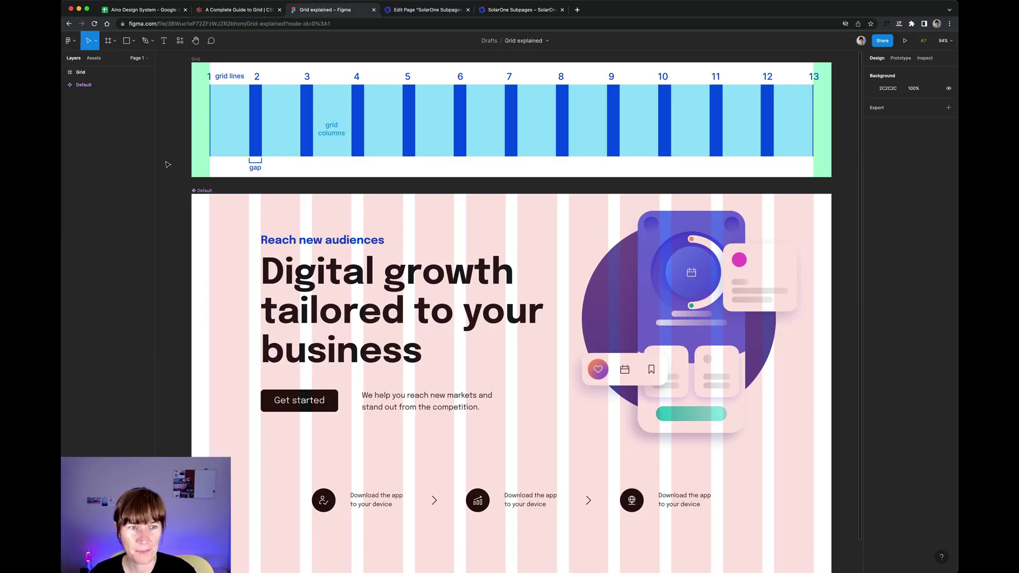
scroll(169, 166, down, 1)
scroll(169, 165, down, 1)
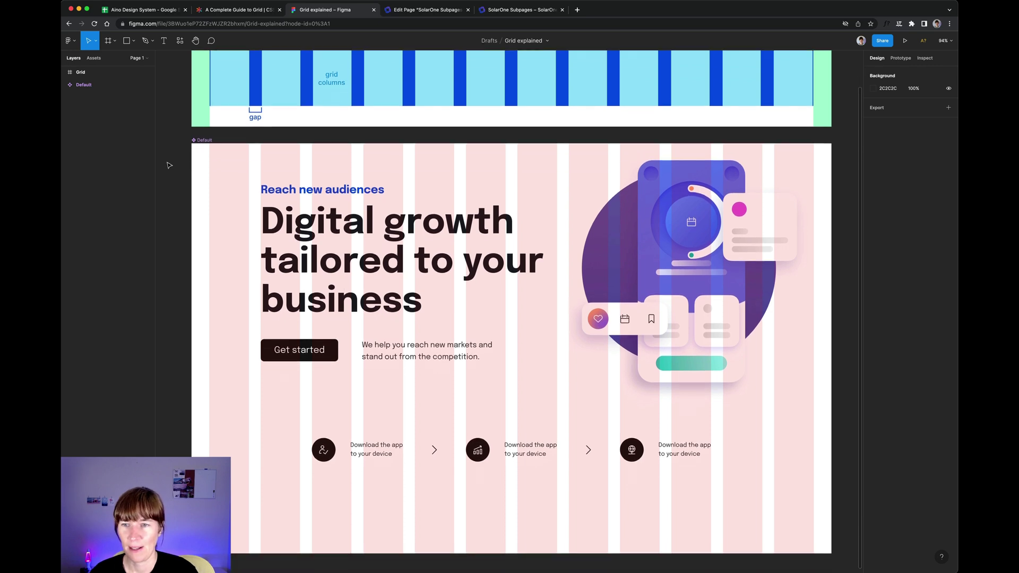
scroll(169, 165, up, 1)
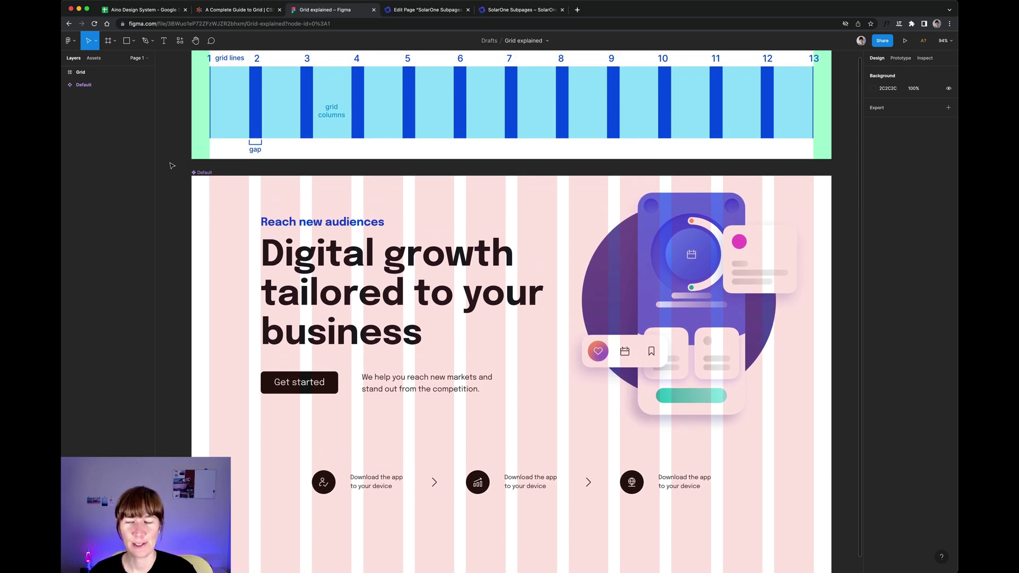
scroll(176, 166, up, 1)
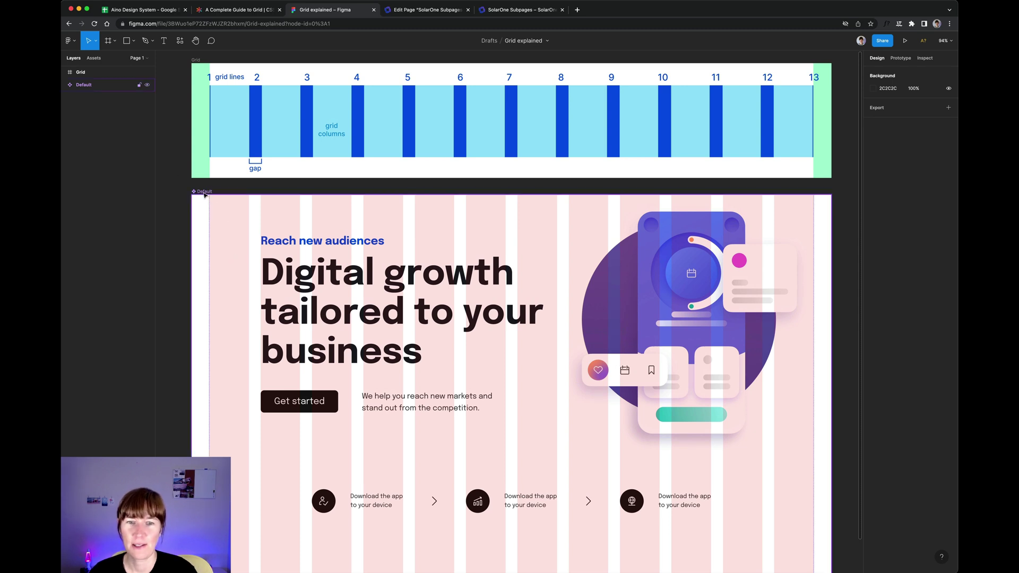
scroll(202, 196, down, 1)
scroll(202, 196, down, 1)
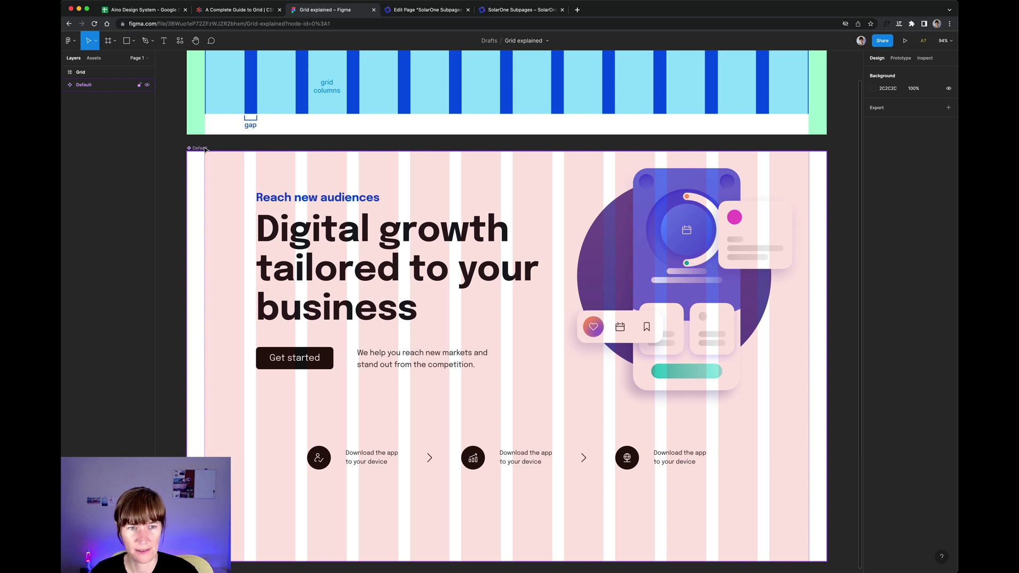
Toggle the layout grids off and on again, and set the canvas zoom to 100%
key(ctrl+g)
key(ctrl+g)
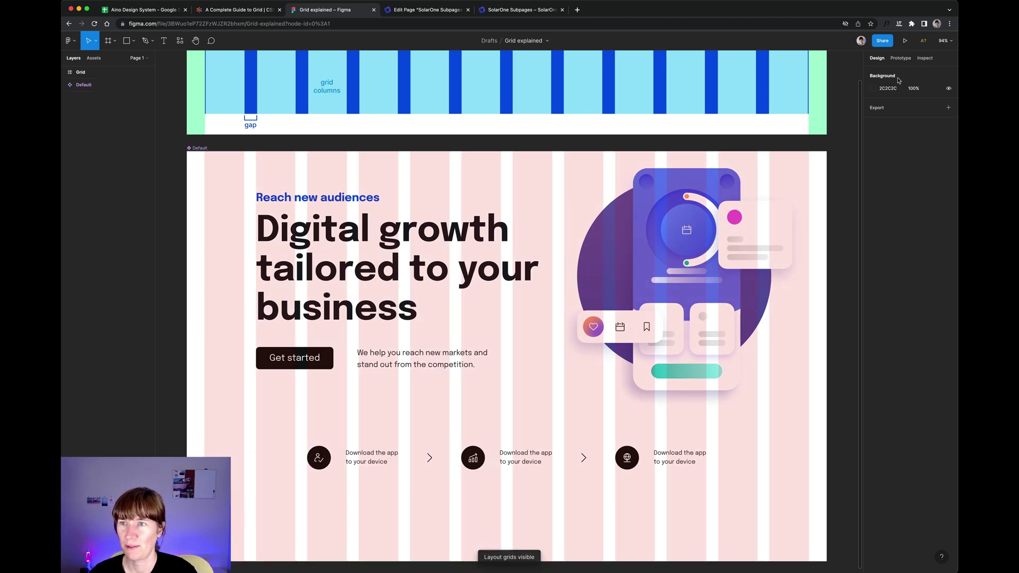
key(shift+0)
click(953, 44)
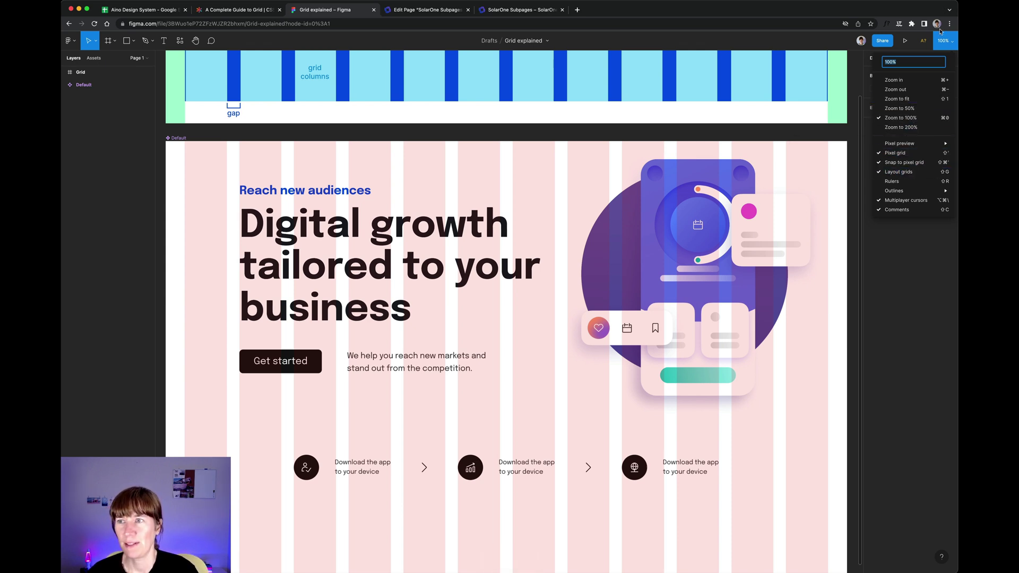
click(861, 62)
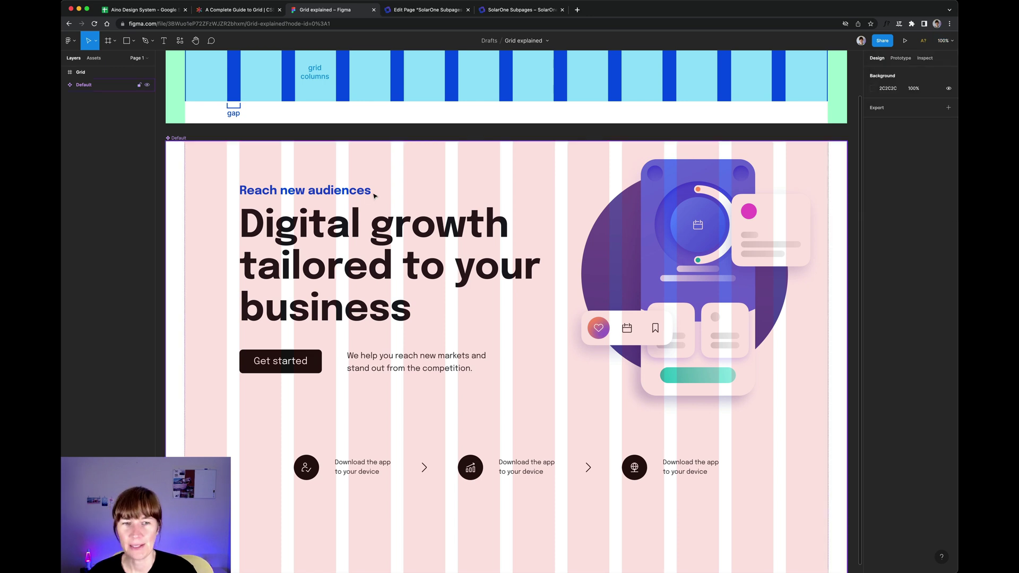
Examine how the hero's text, button and illustration line up with the numbered grid lines, columns and gaps
scroll(374, 196, down, 1)
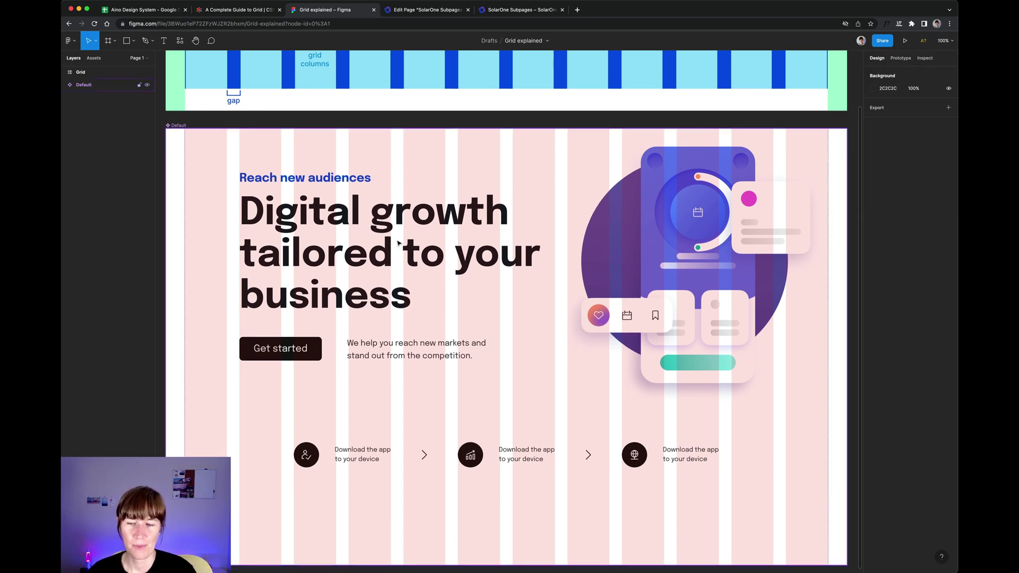
scroll(354, 243, down, 1)
scroll(318, 234, up, 1)
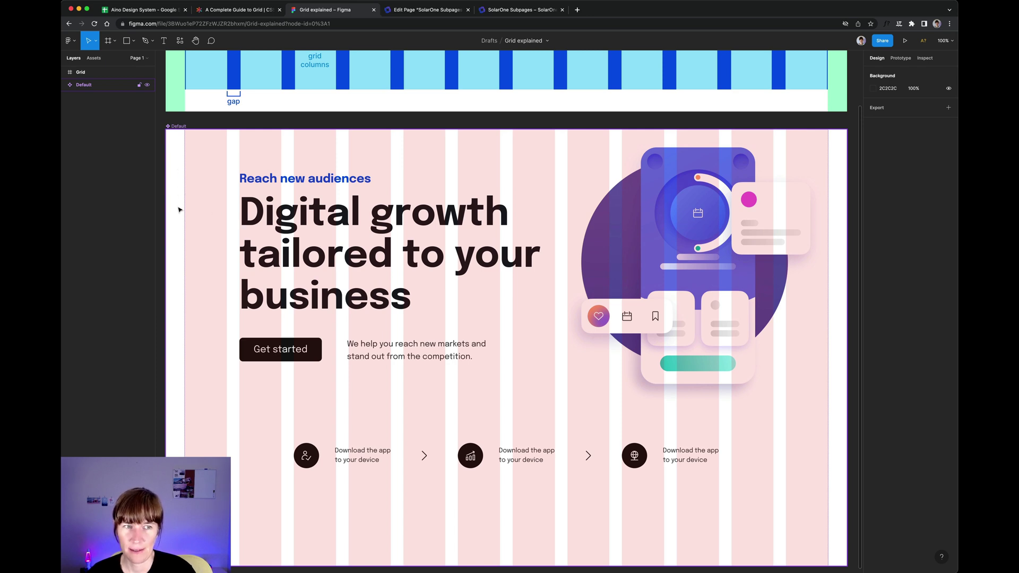
scroll(175, 203, up, 5)
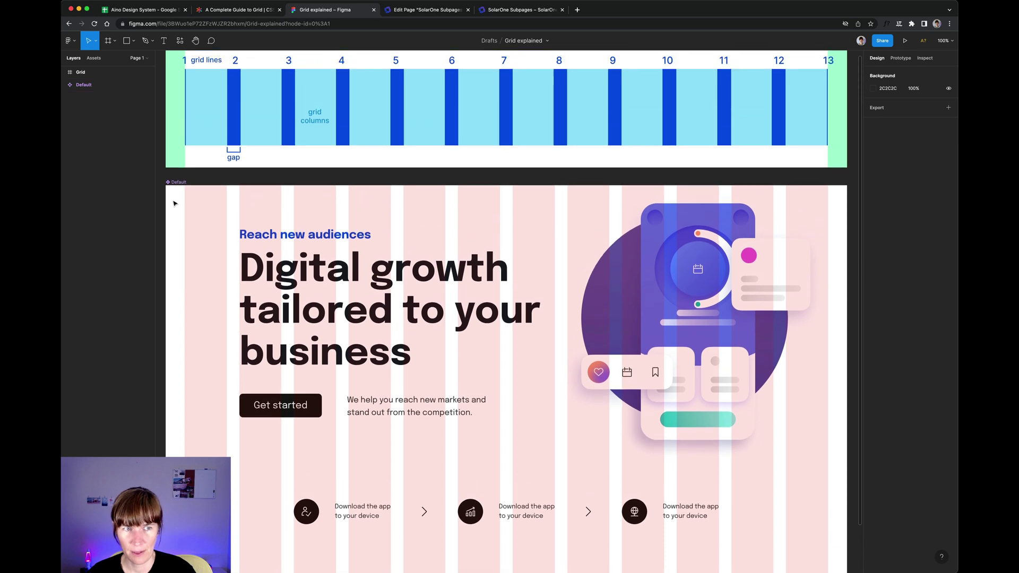
click(175, 201)
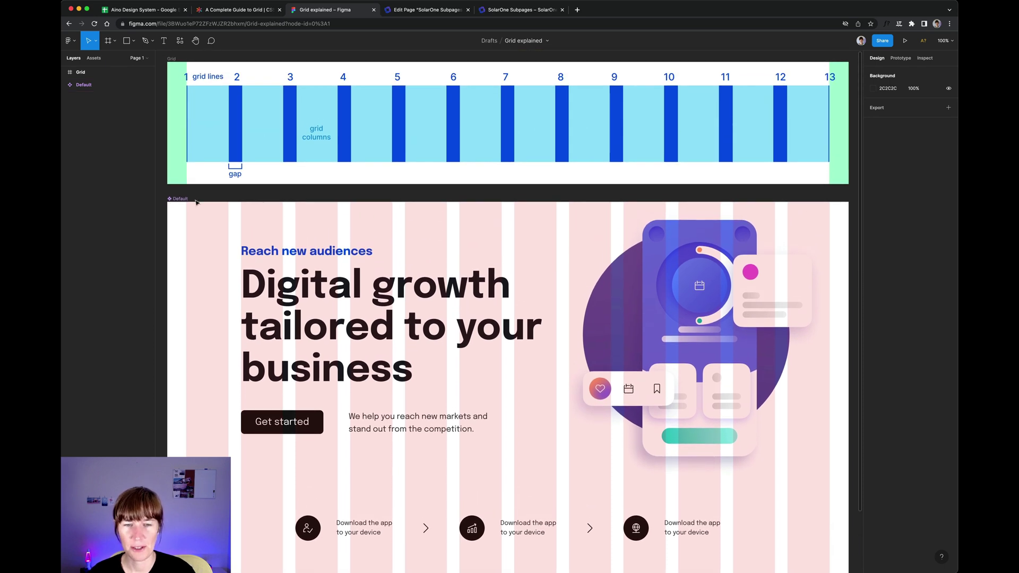
Switch to the WordPress page editor, show the page's block hierarchy and expand the hero's Grid block
click(178, 191)
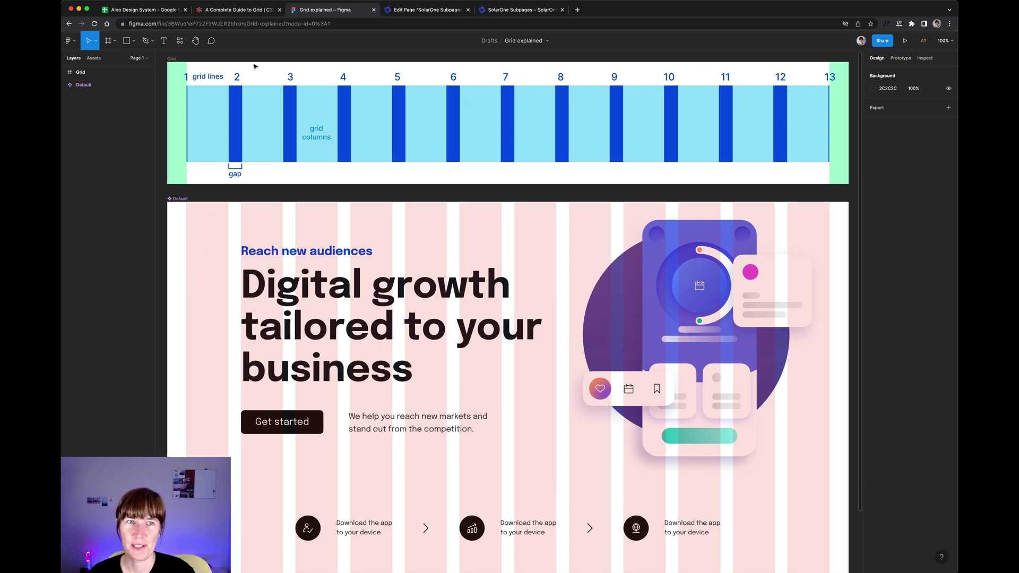
click(413, 10)
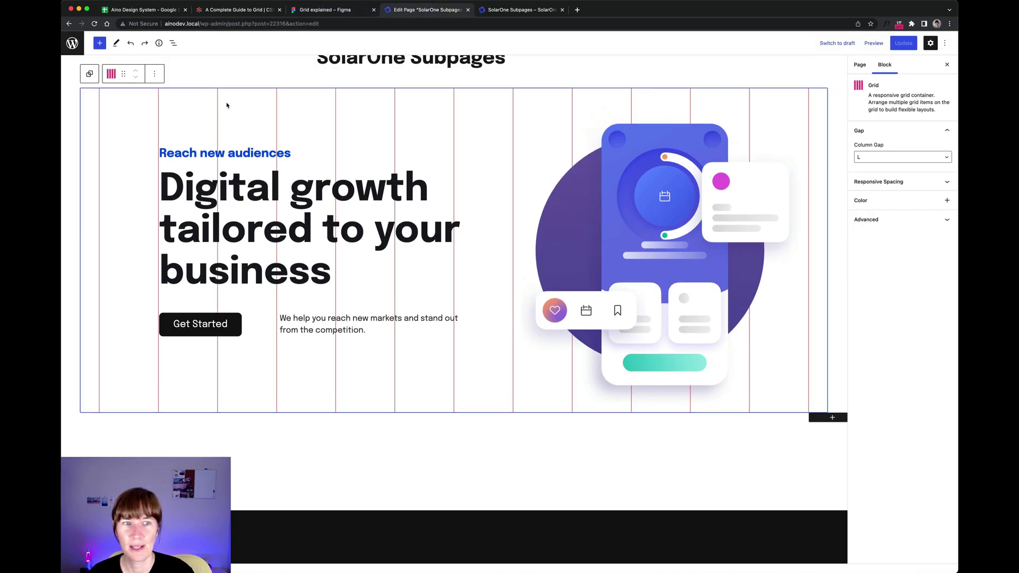
click(173, 43)
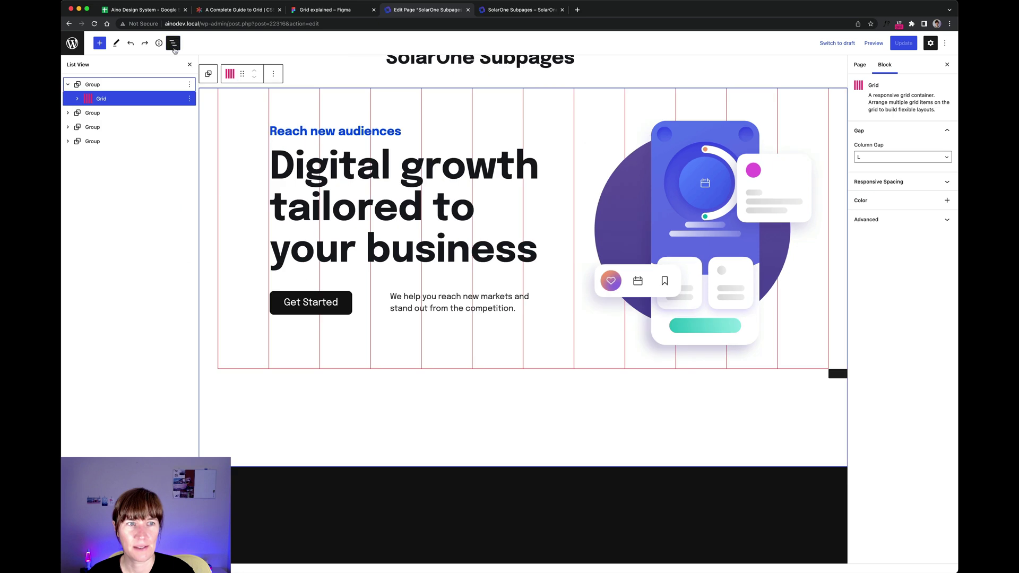
click(77, 99)
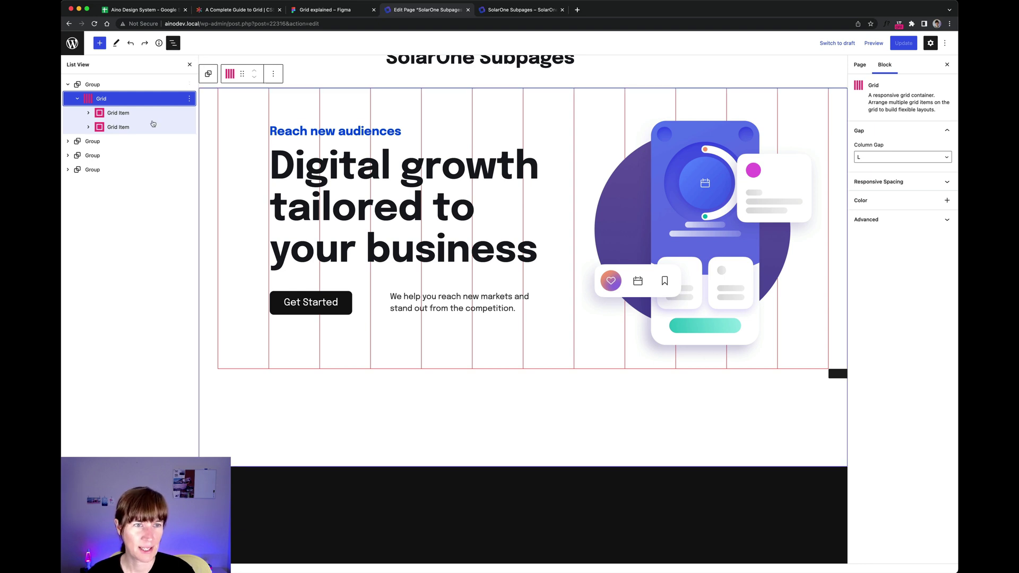
Select the hero's first Grid Item and compare its column start and end settings across the device sizes, ending on desktop
click(114, 114)
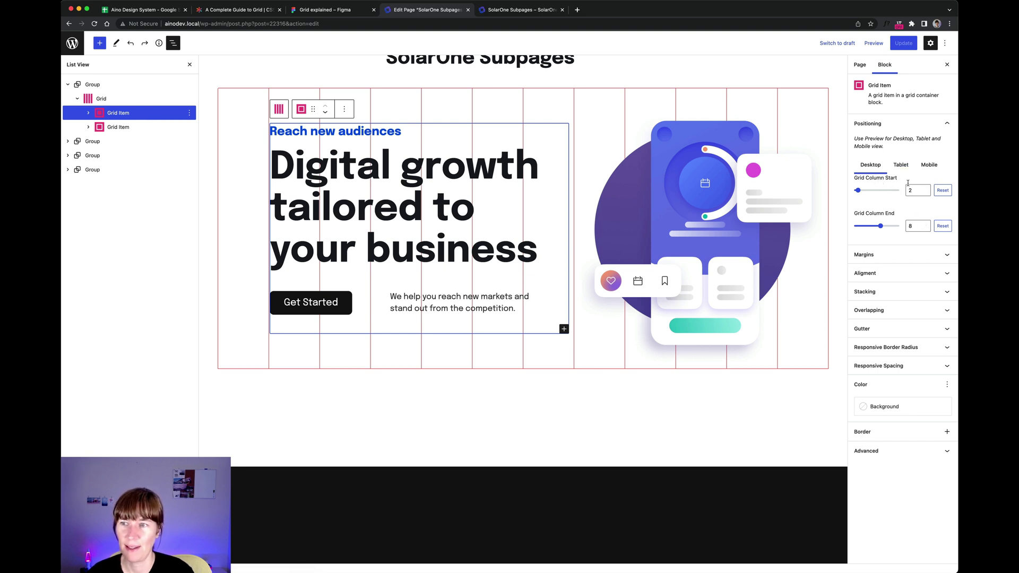
click(902, 164)
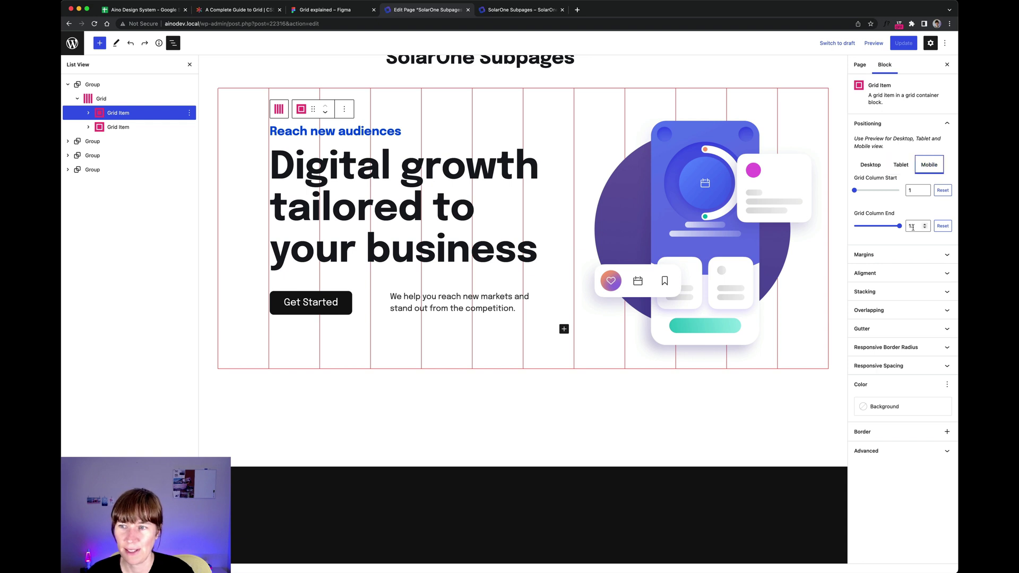
click(872, 165)
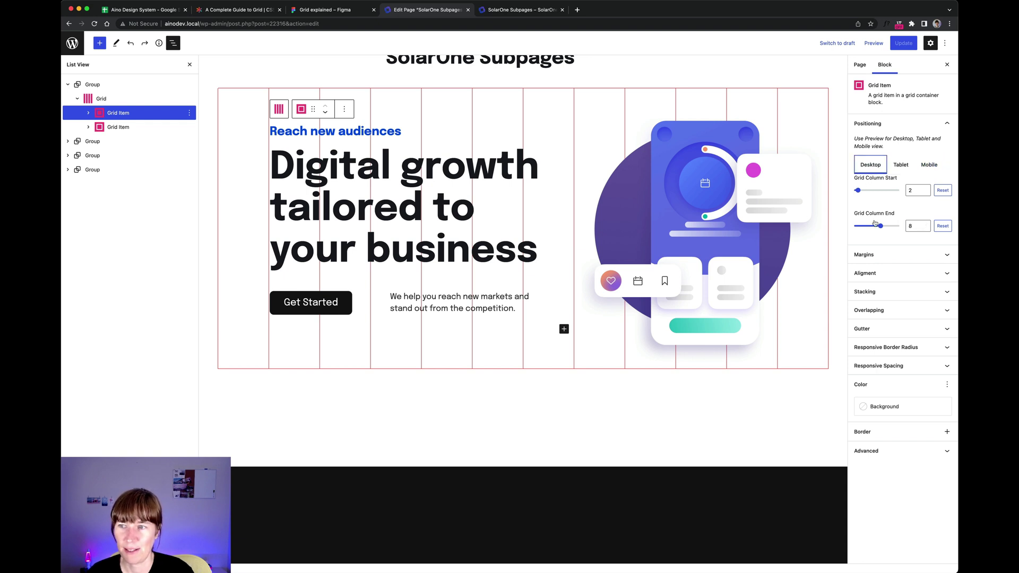
Switch to the "Grid explained" file in Figma and compare the hero text's position with the numbered grid lines
click(336, 10)
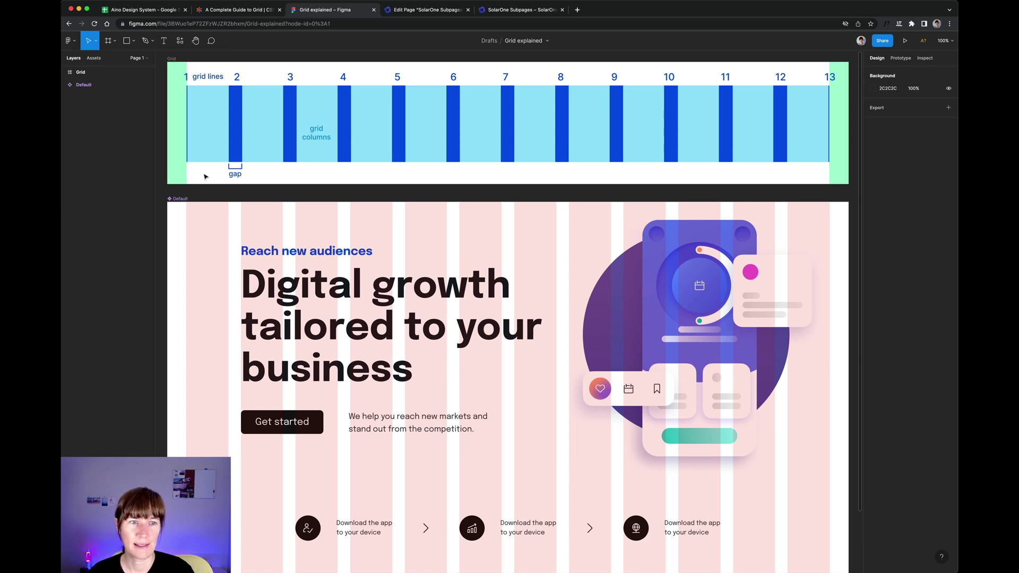
click(924, 58)
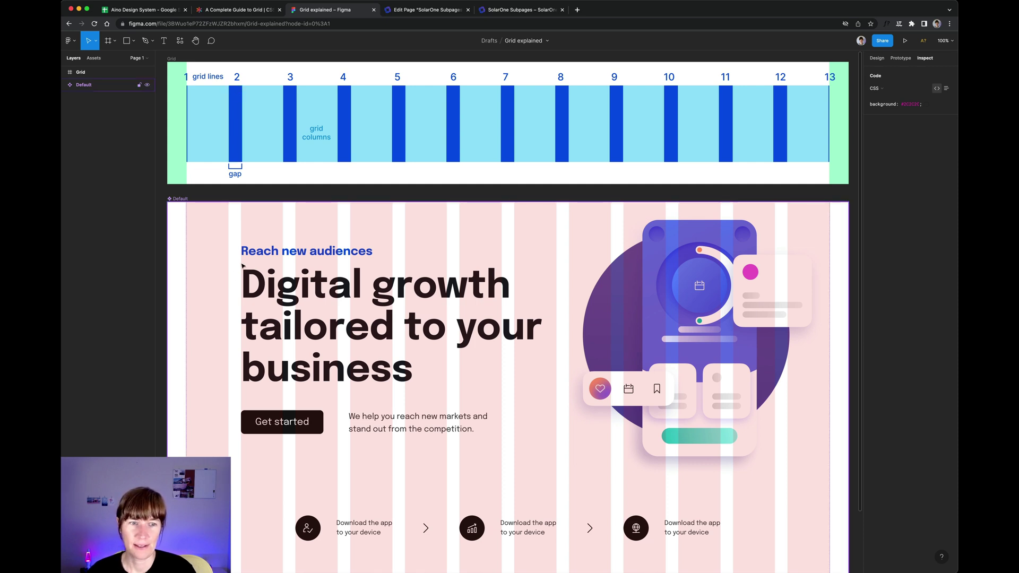
scroll(247, 253, down, 1)
scroll(249, 228, up, 3)
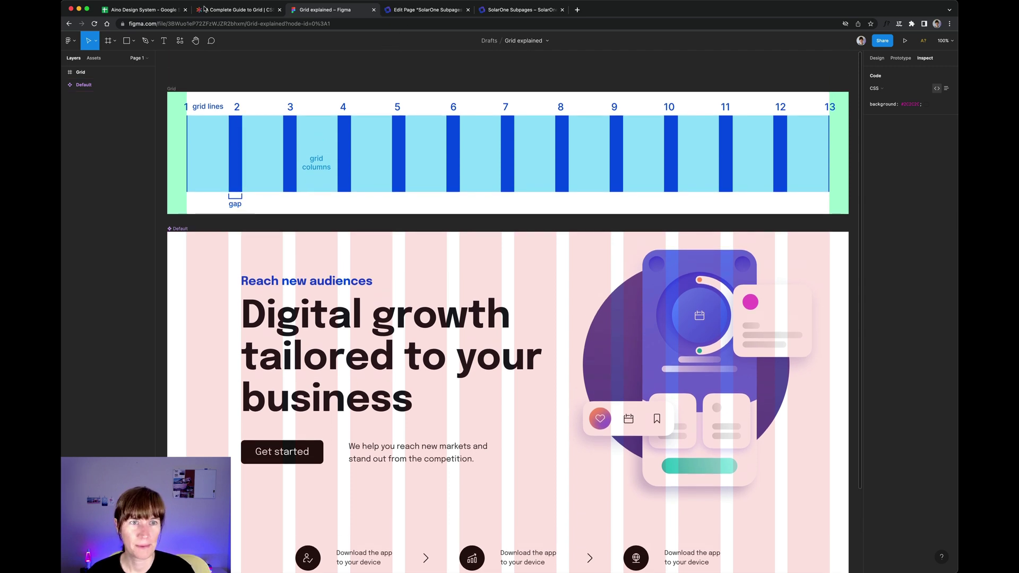
click(407, 11)
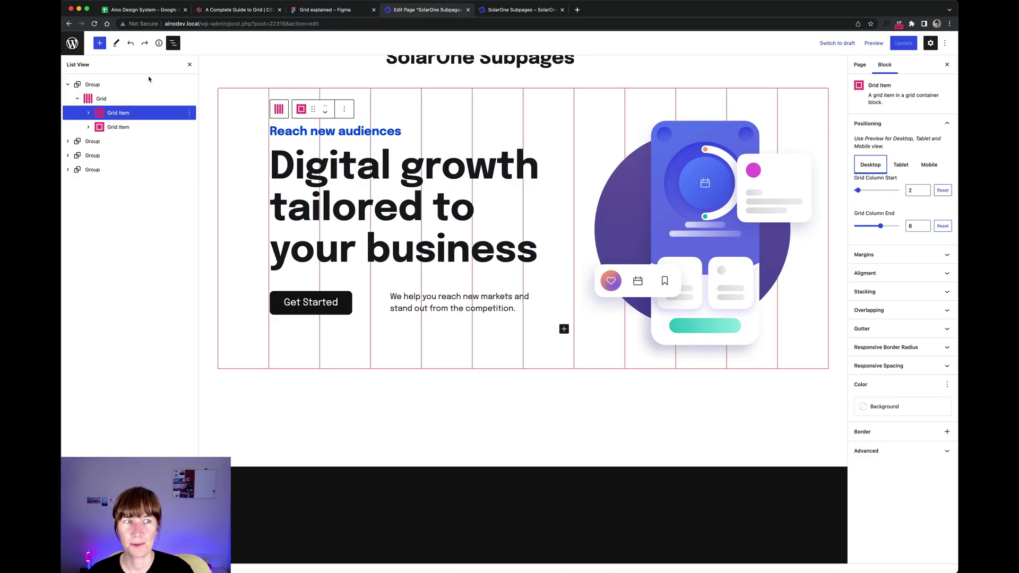
click(106, 99)
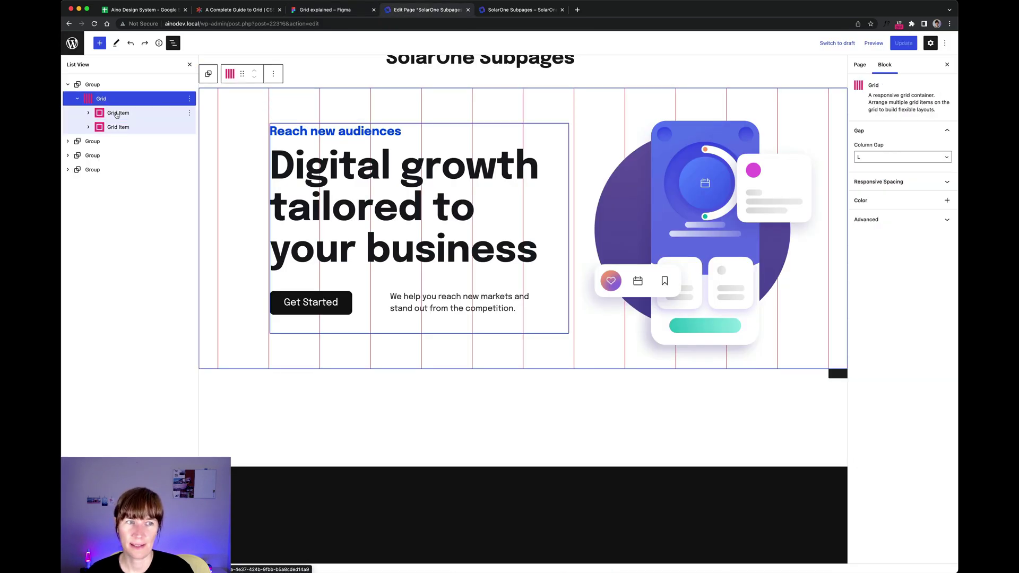
click(117, 114)
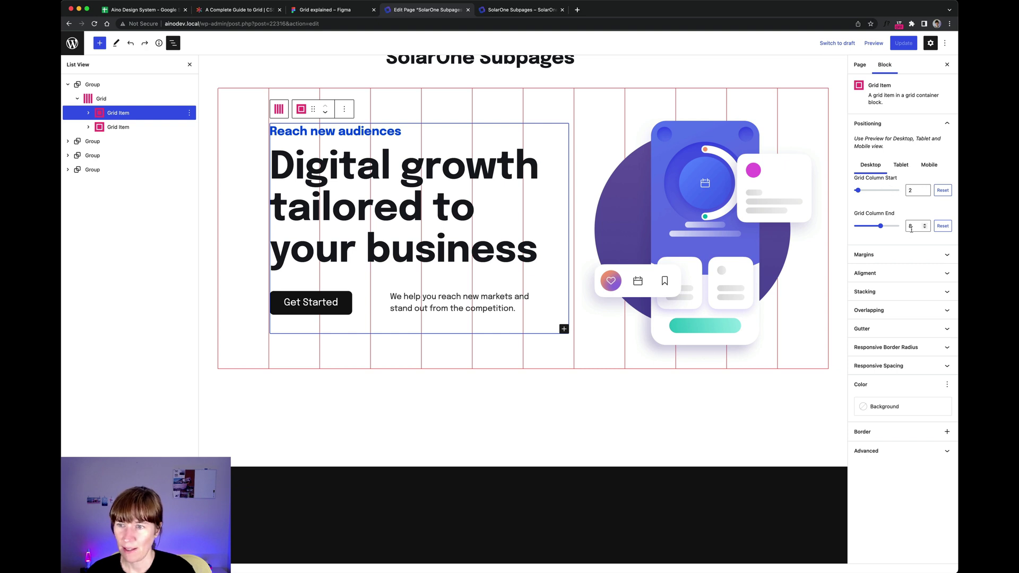
Check the Figma grid diagram again, and in the WordPress page editor examine the second Grid Item's column positions and nested image
click(321, 12)
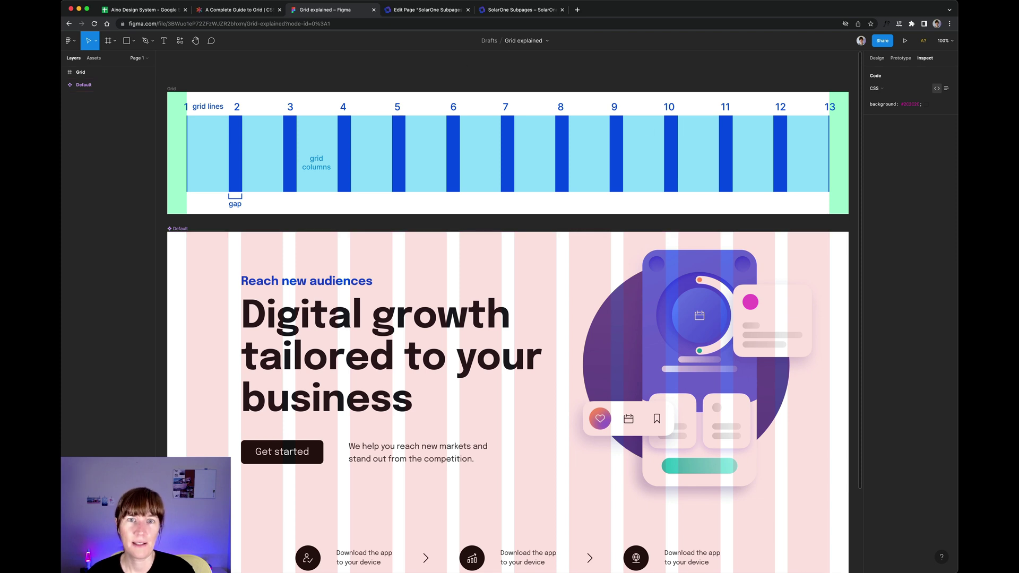
click(425, 10)
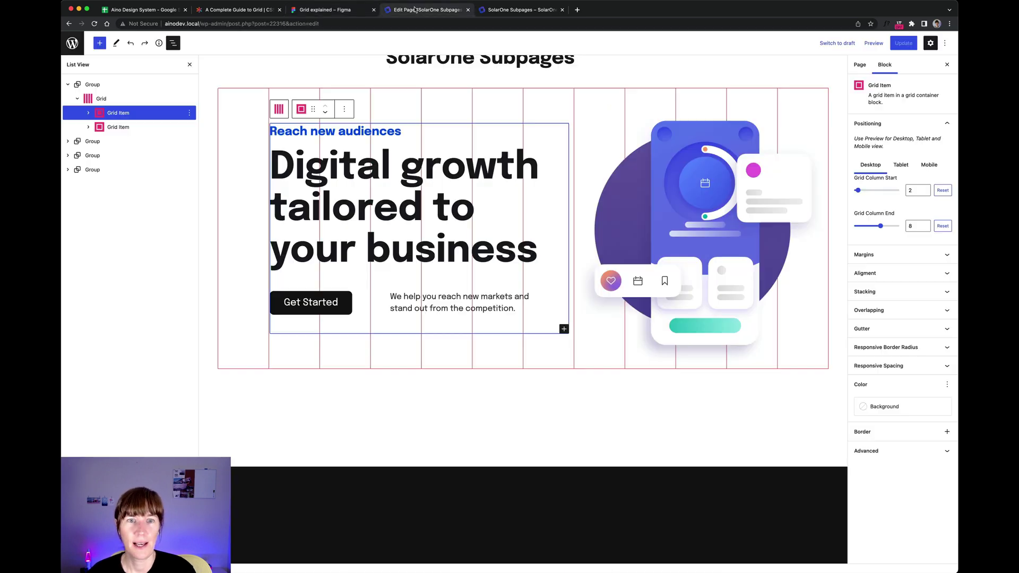
click(119, 128)
click(88, 127)
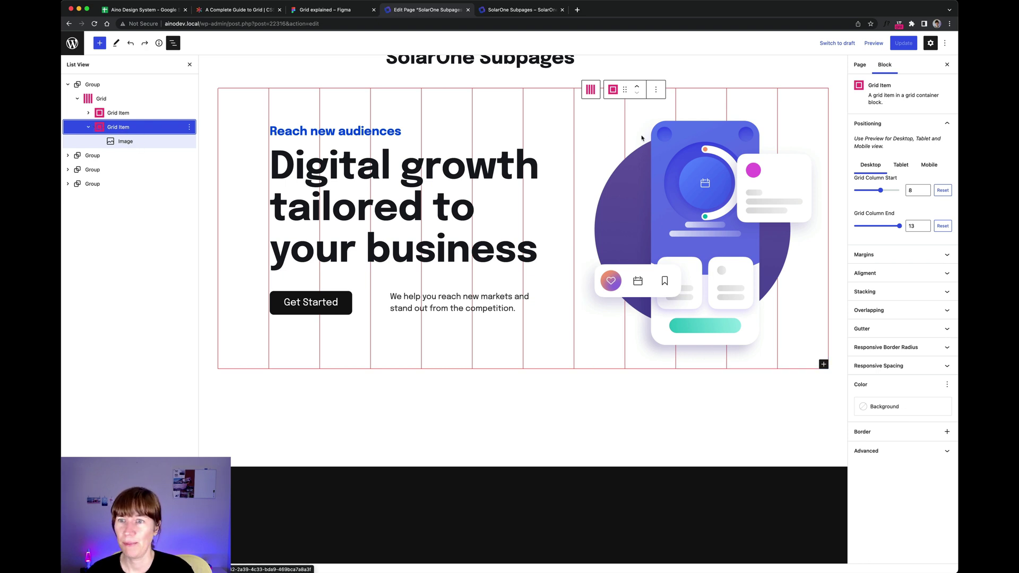
click(91, 128)
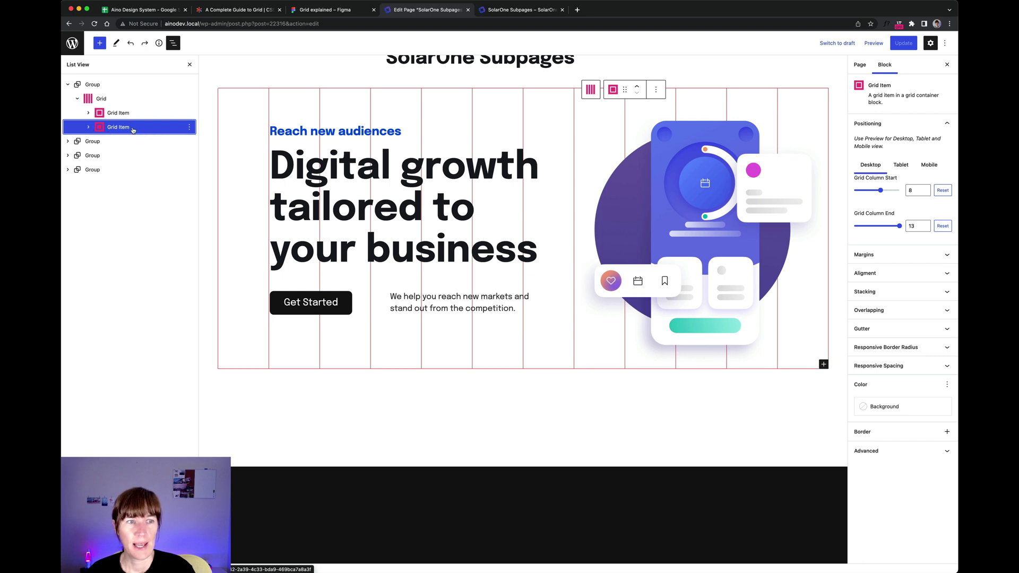
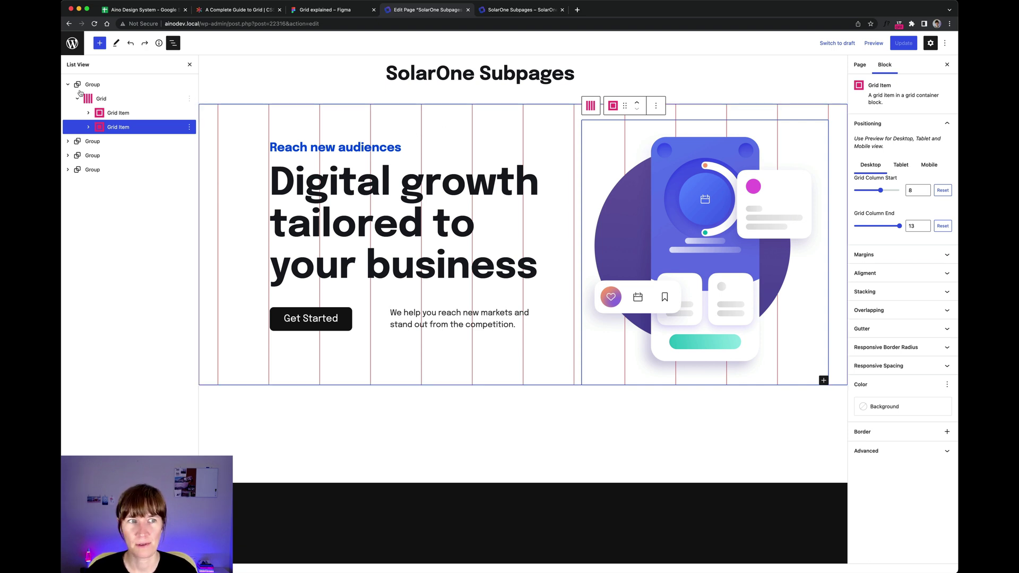
Look at the Grid block and the nested "Reach new audiences" paragraph, collapse the first Grid Item and select the second one
click(451, 129)
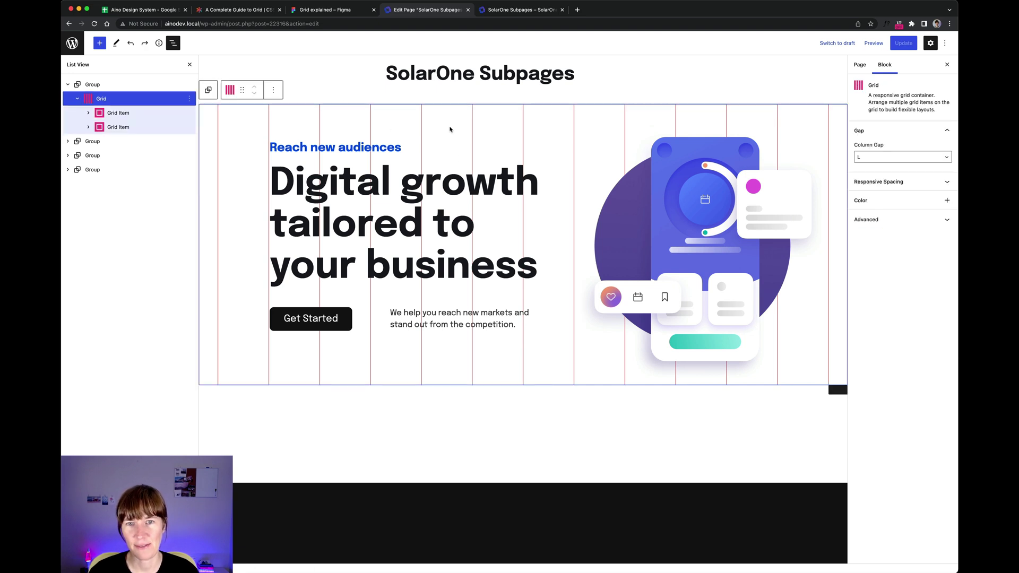
click(441, 143)
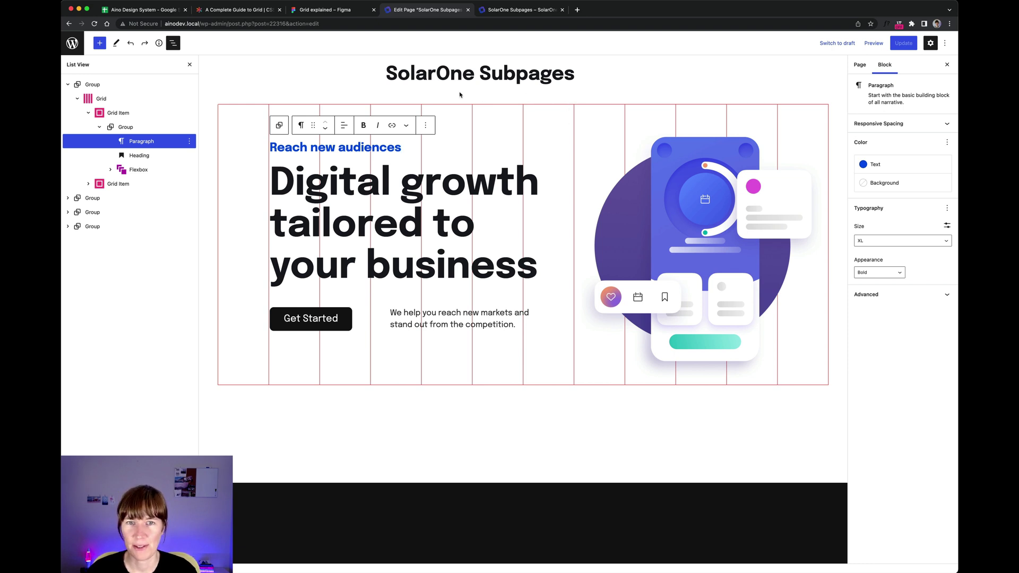
scroll(477, 106, down, 2)
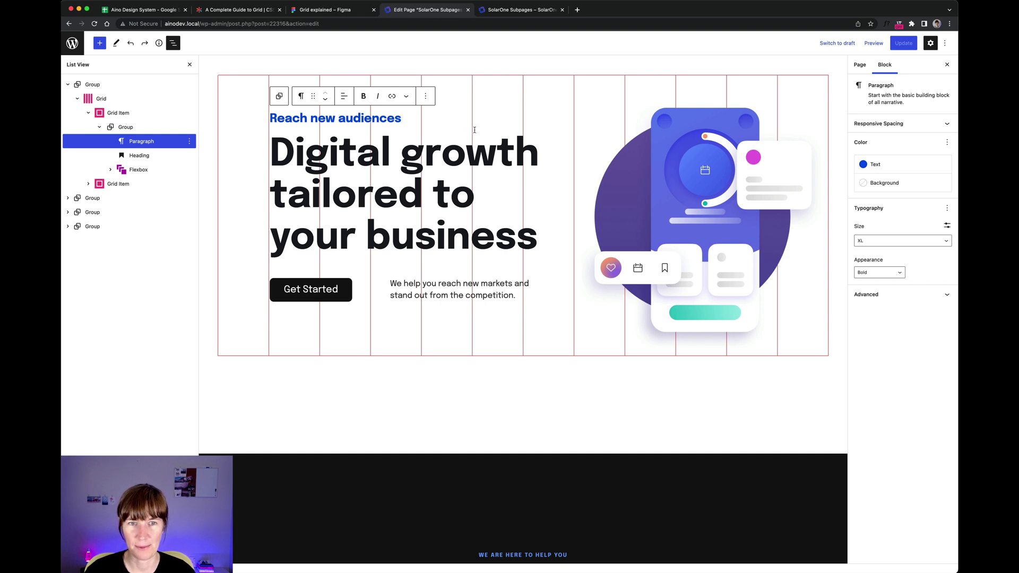
click(119, 113)
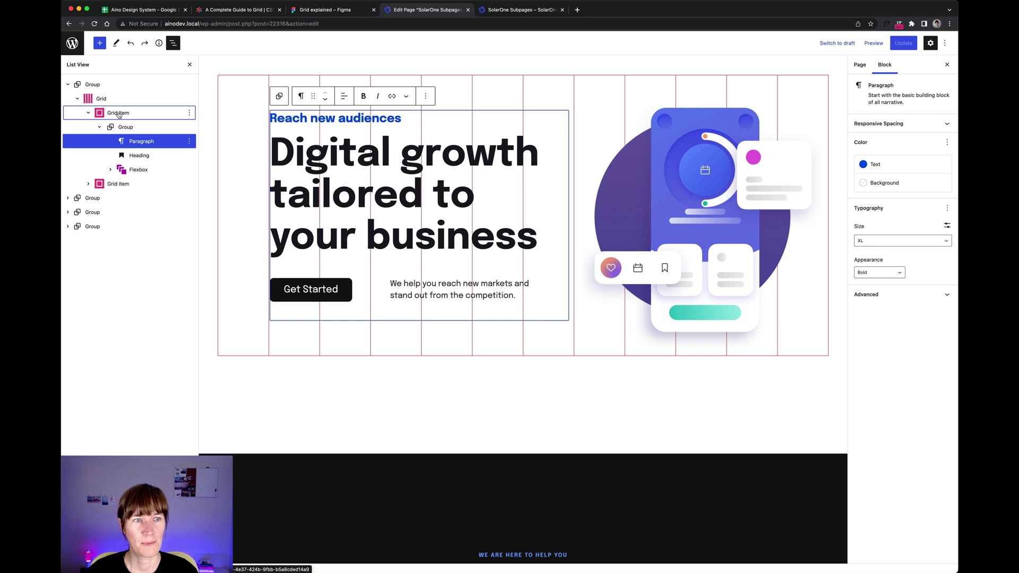
click(87, 114)
click(124, 126)
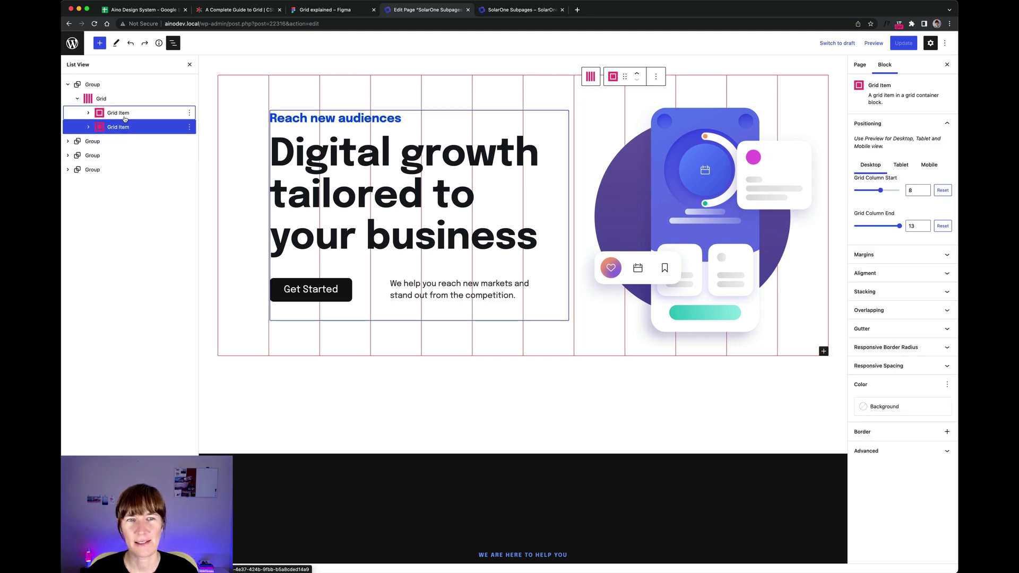
Select the first Grid Item and compare its column start and end settings for desktop, tablet and mobile
click(124, 115)
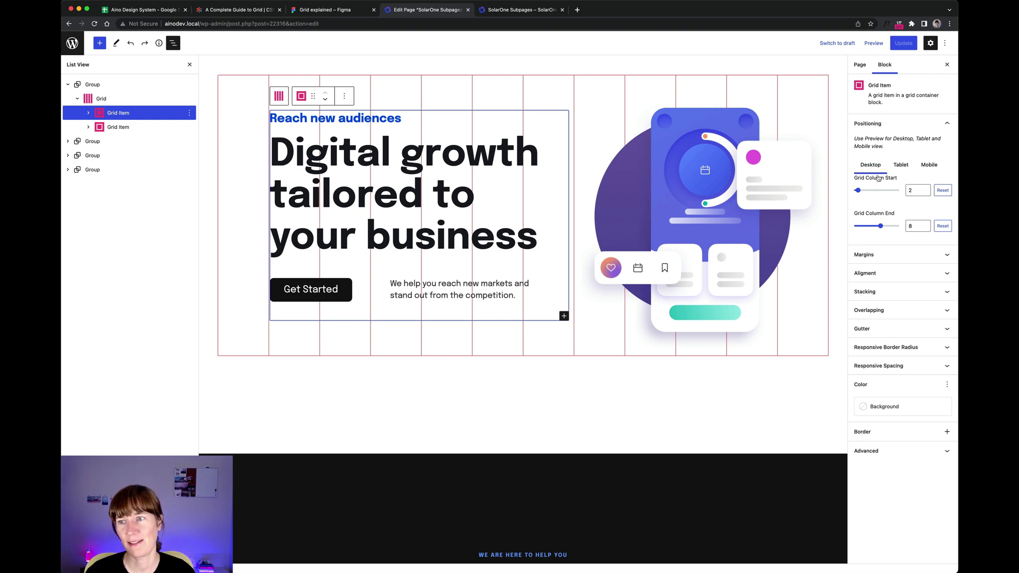
click(901, 166)
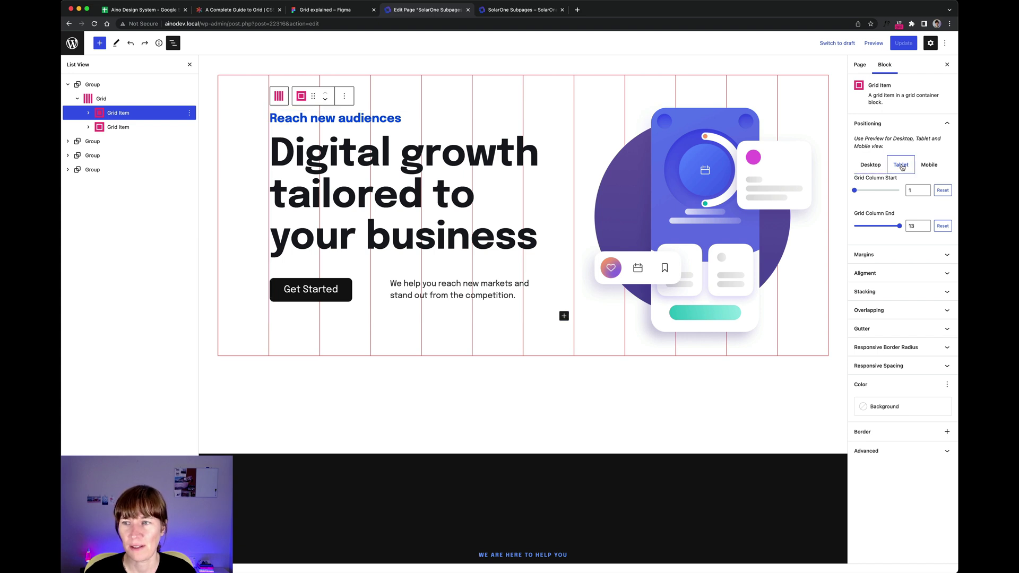
click(930, 165)
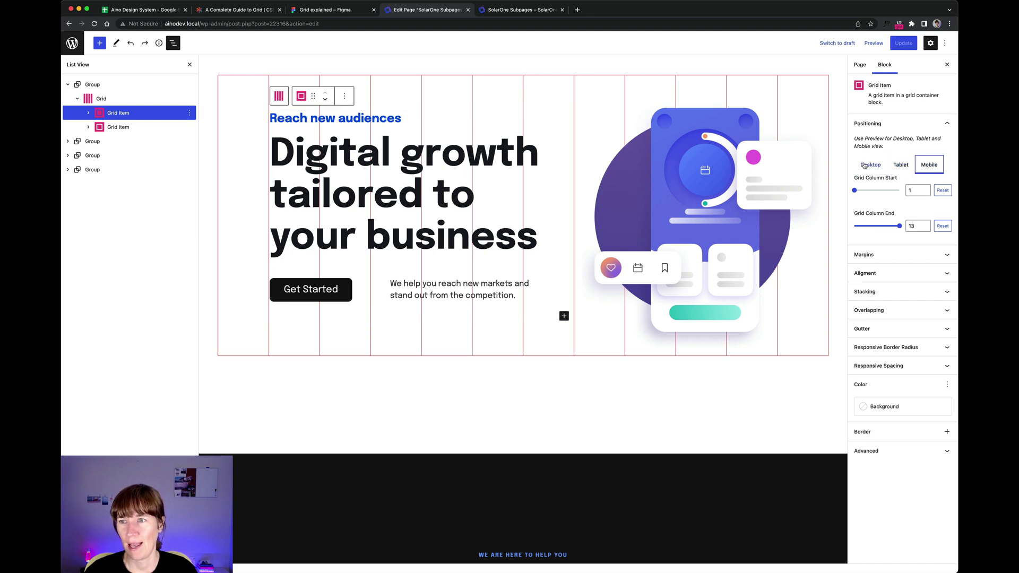
click(901, 167)
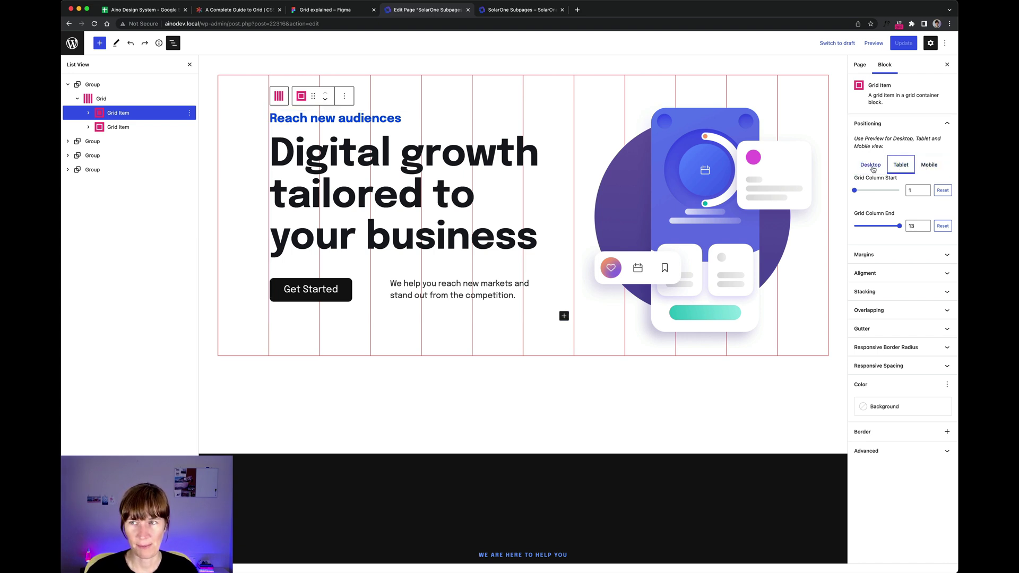
click(874, 45)
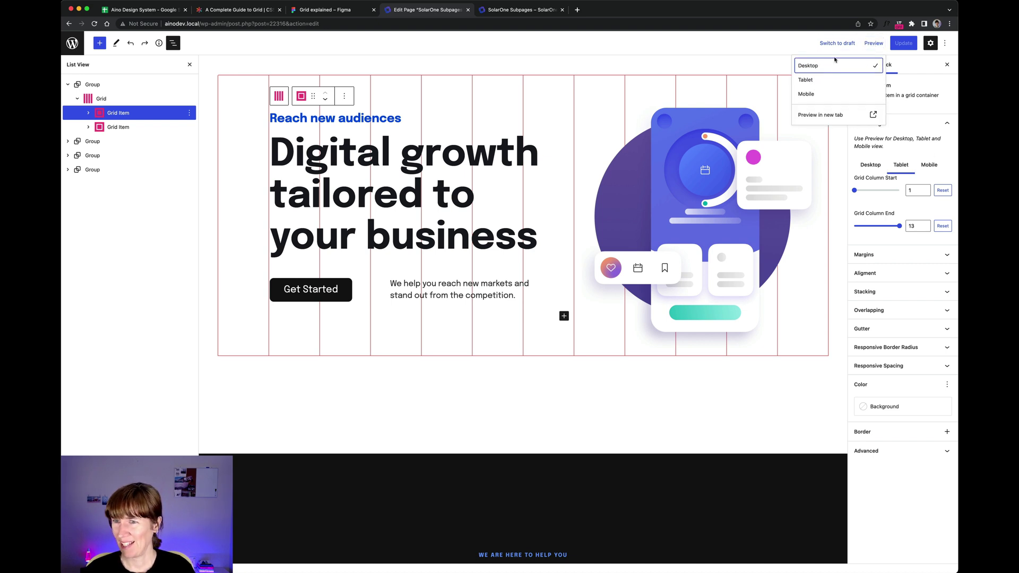
click(805, 81)
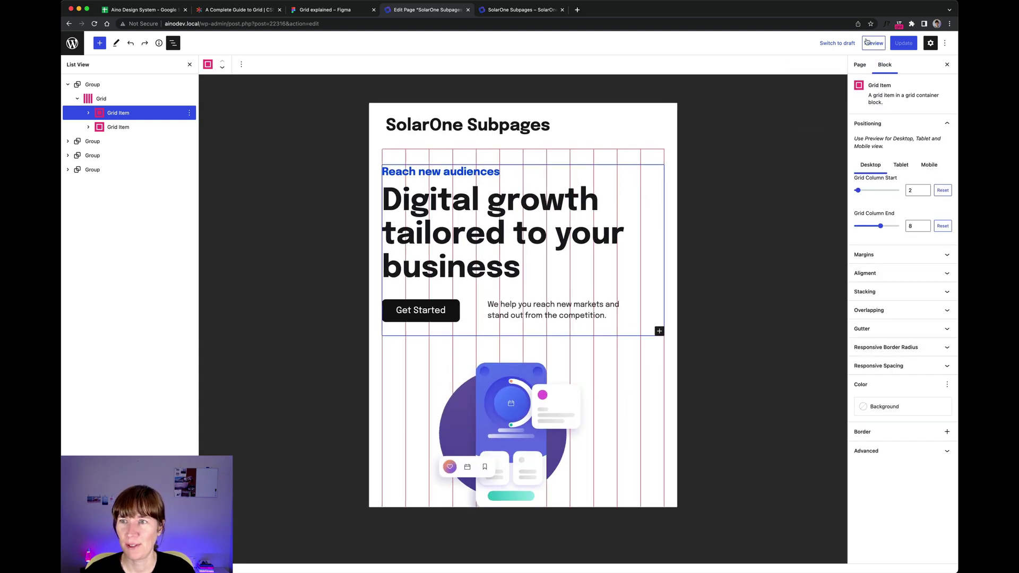
click(900, 166)
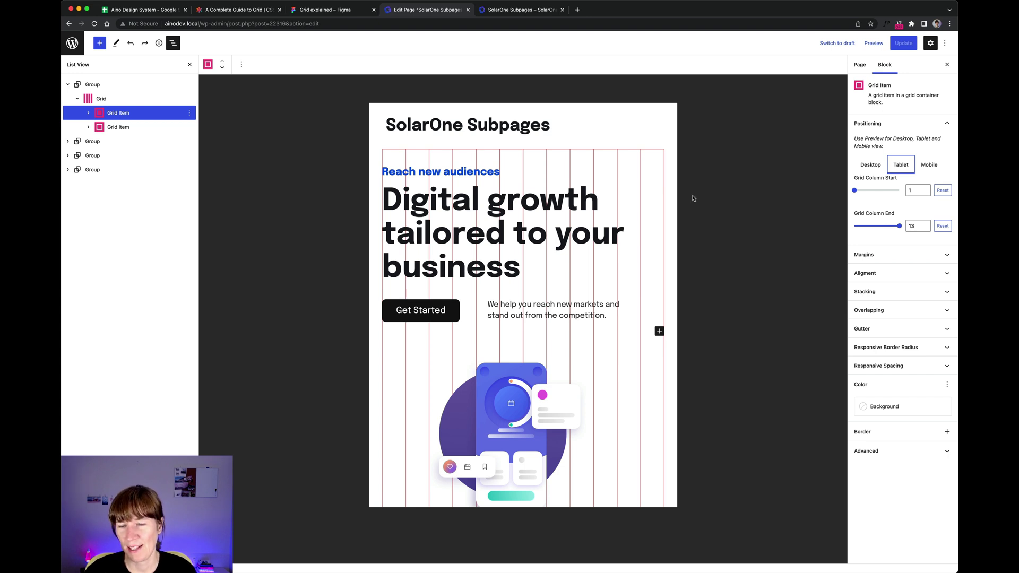
click(929, 165)
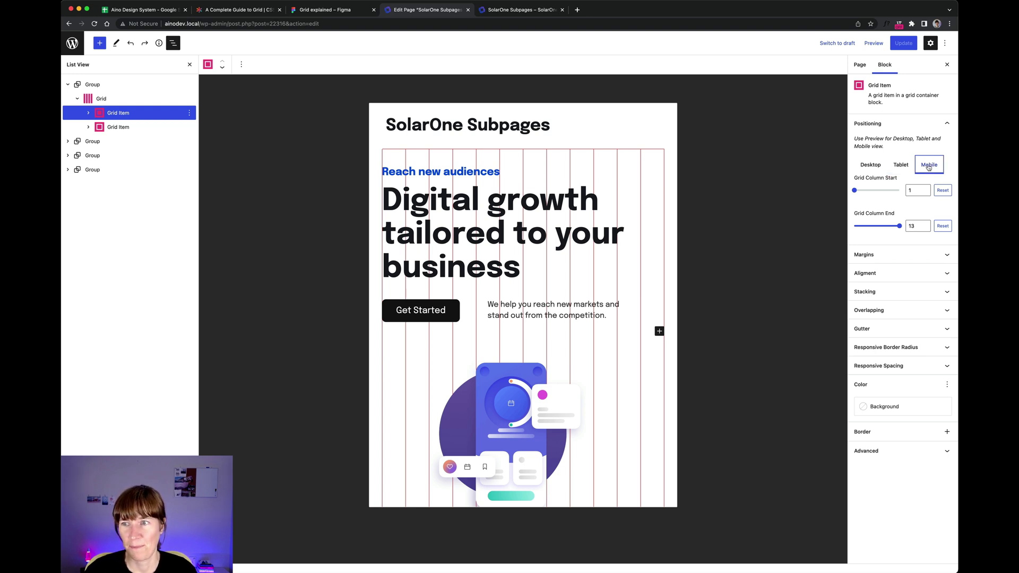
Preview the page at mobile size, switch the preview back to tablet and view the full hero
click(874, 43)
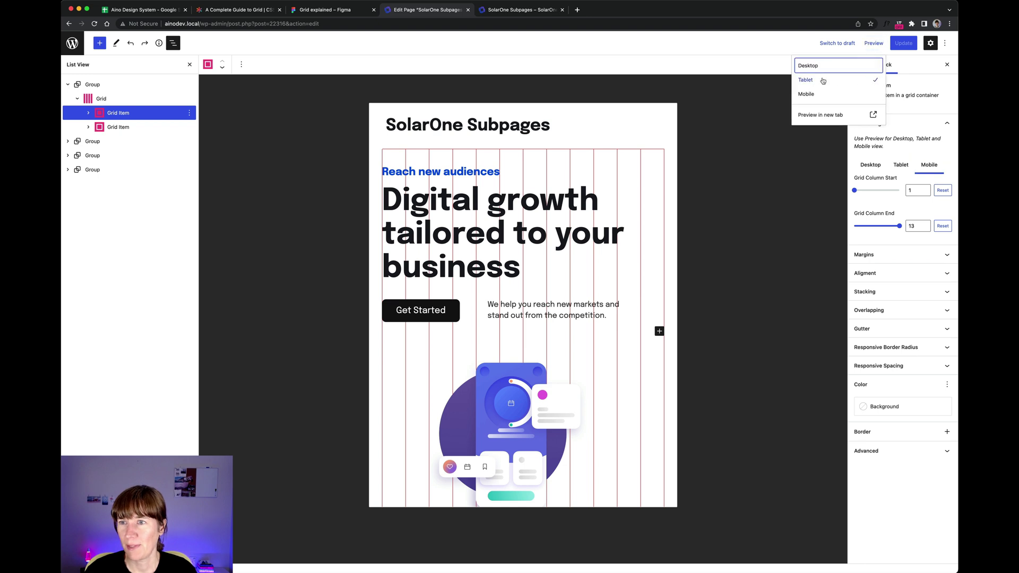
click(808, 96)
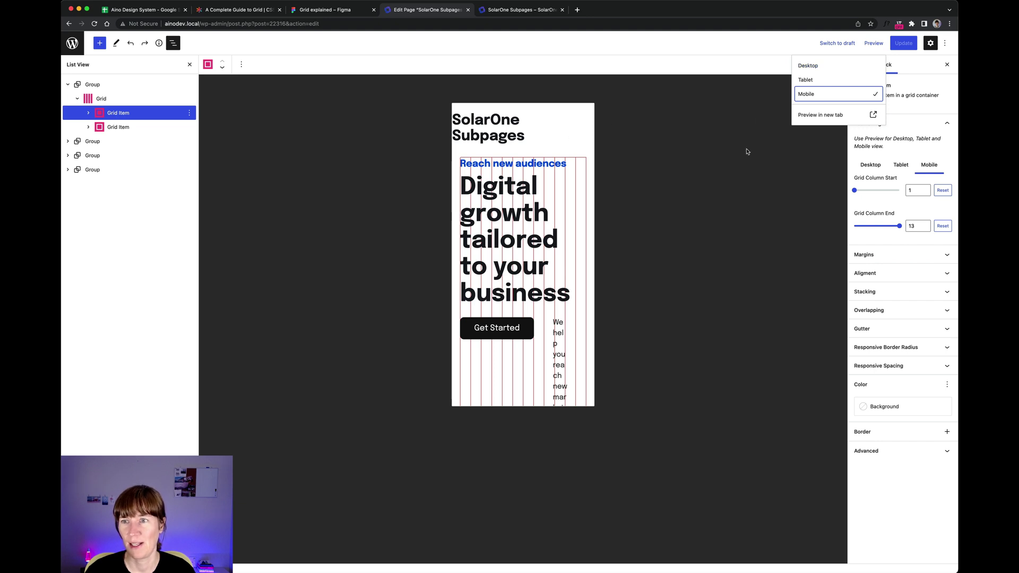
click(814, 81)
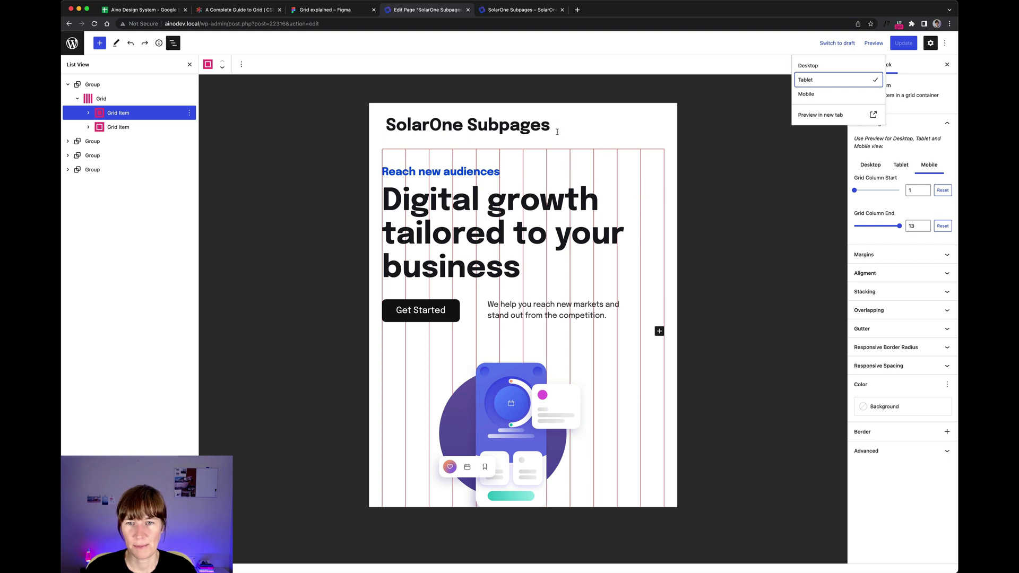
scroll(520, 122, down, 2)
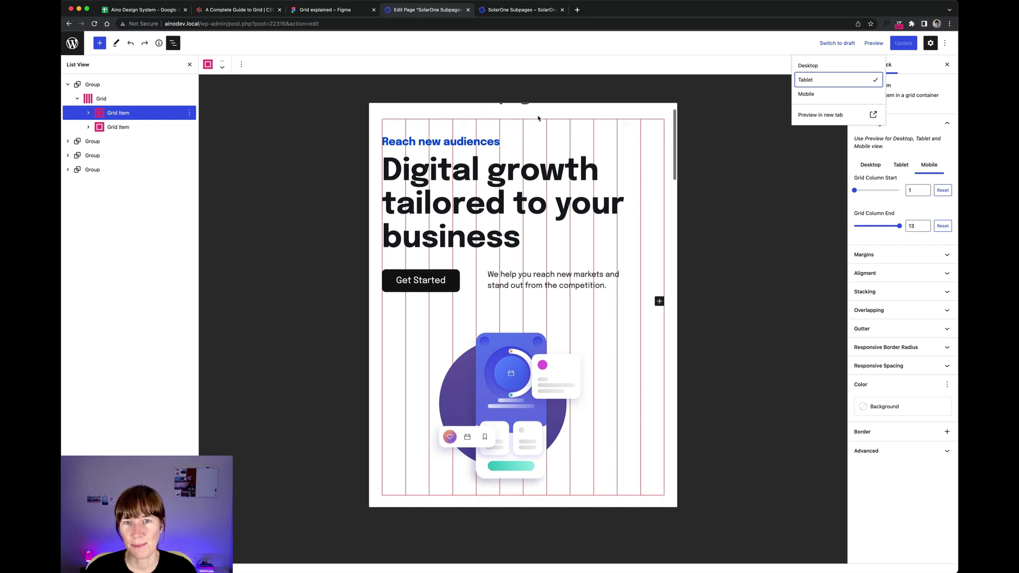
Compare the first Grid Item's column start and end settings for desktop, tablet and mobile while viewing the hero at tablet size
scroll(467, 112, down, 1)
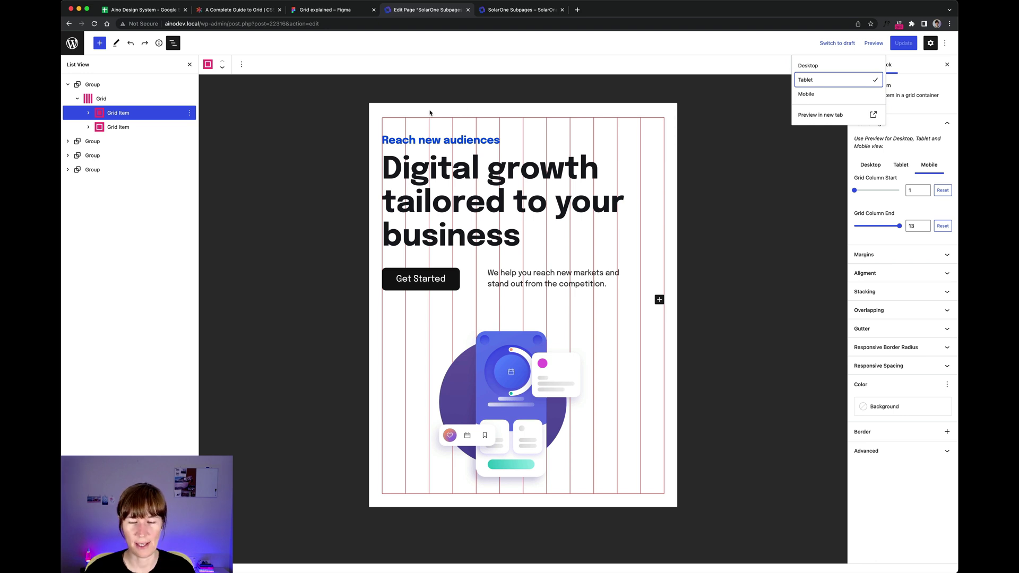
click(910, 167)
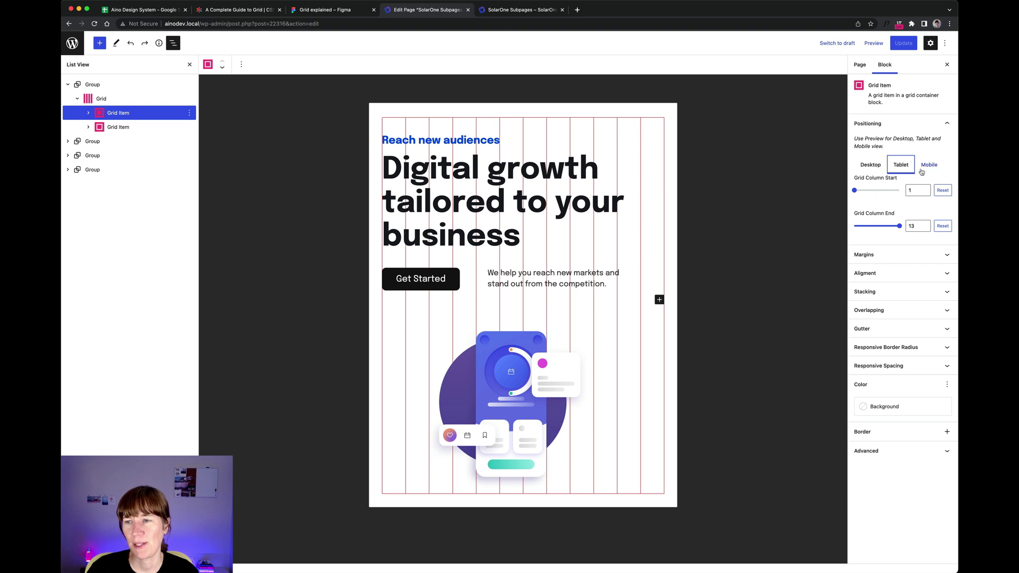
click(926, 165)
click(902, 165)
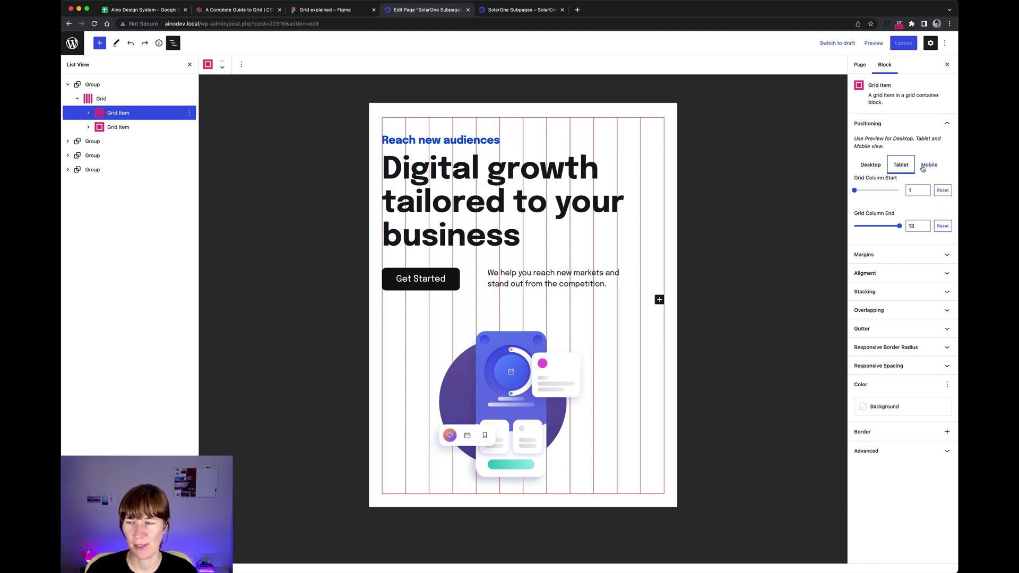
click(871, 165)
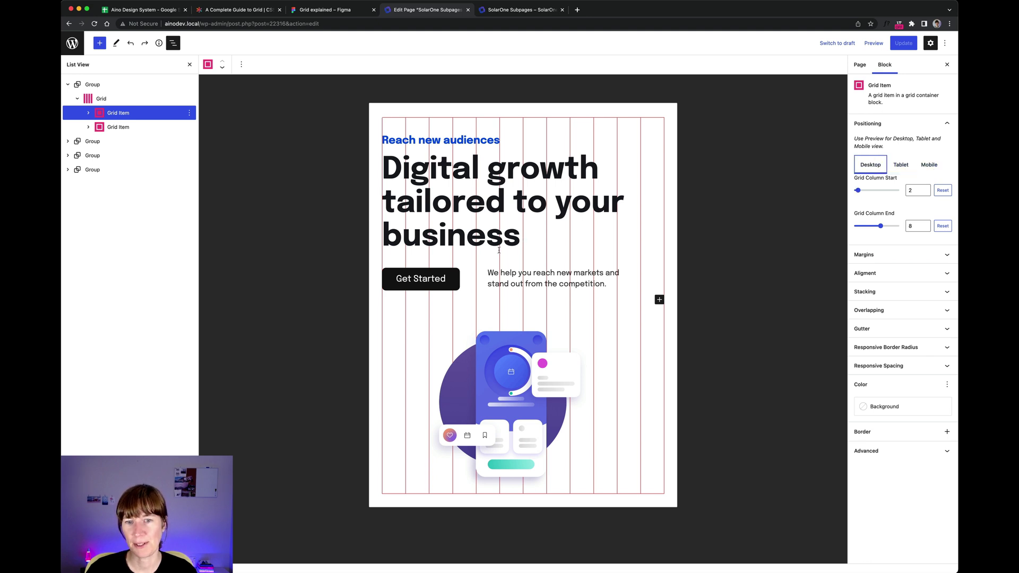
click(901, 166)
click(925, 165)
click(881, 166)
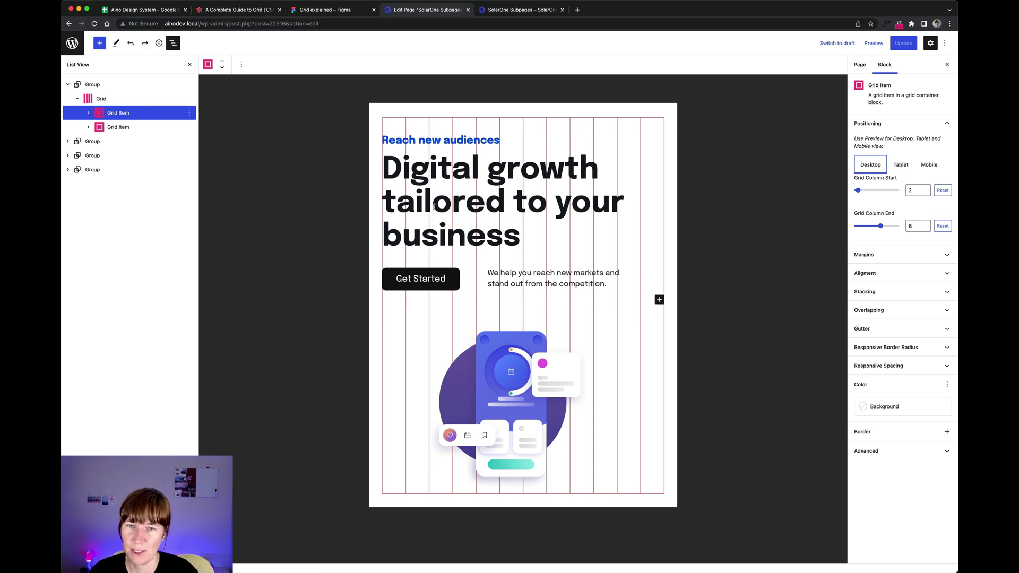
scroll(435, 219, down, 1)
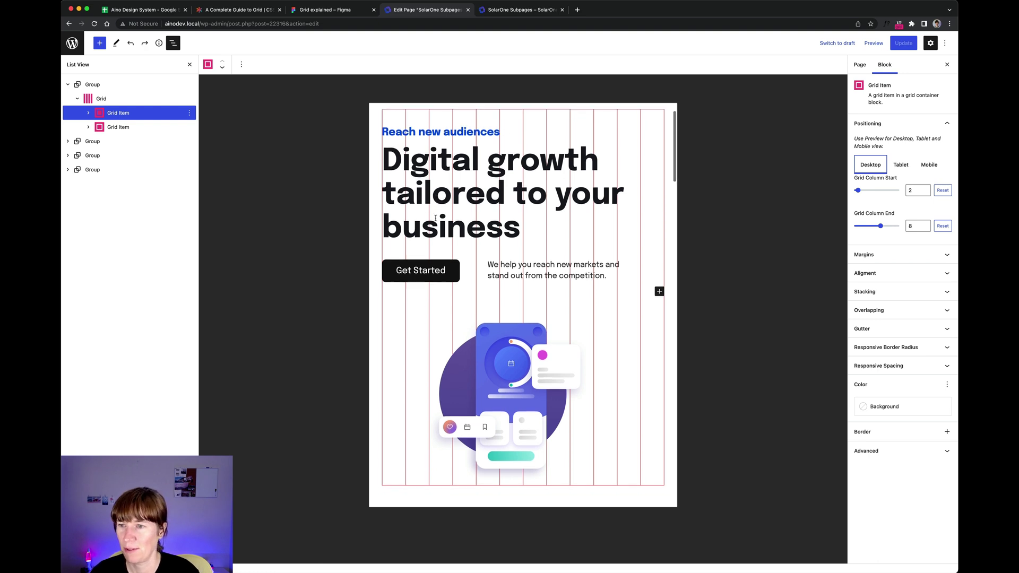
scroll(435, 218, up, 3)
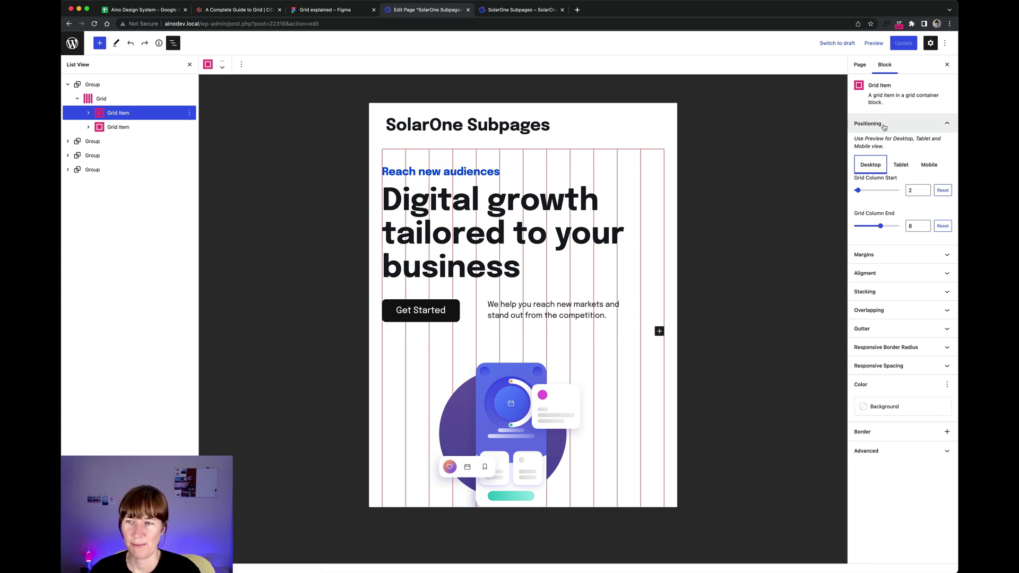
Open the first Grid Item's margin settings and compare the top margin for desktop, tablet and mobile
click(873, 257)
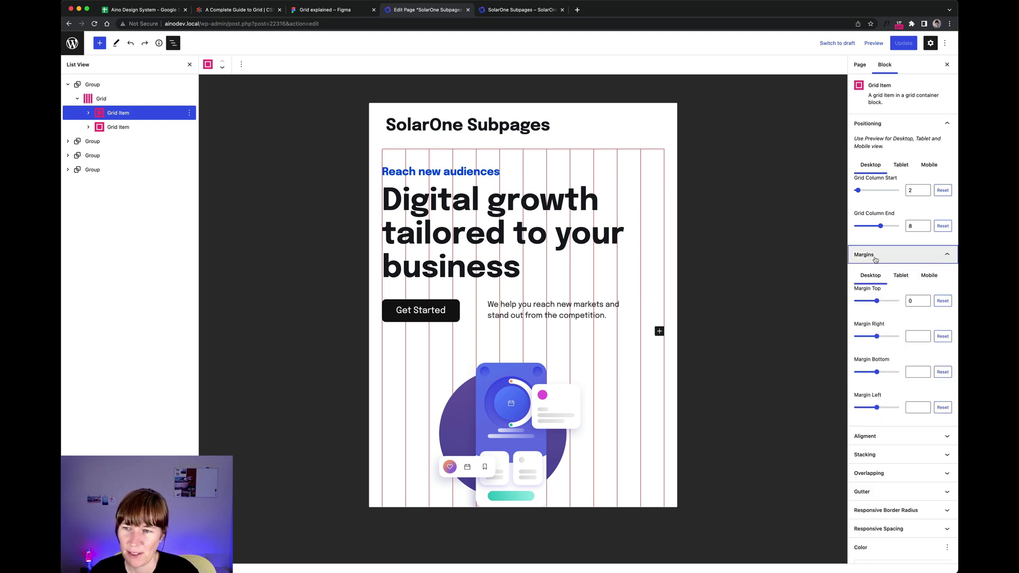
click(928, 279)
click(900, 279)
click(871, 277)
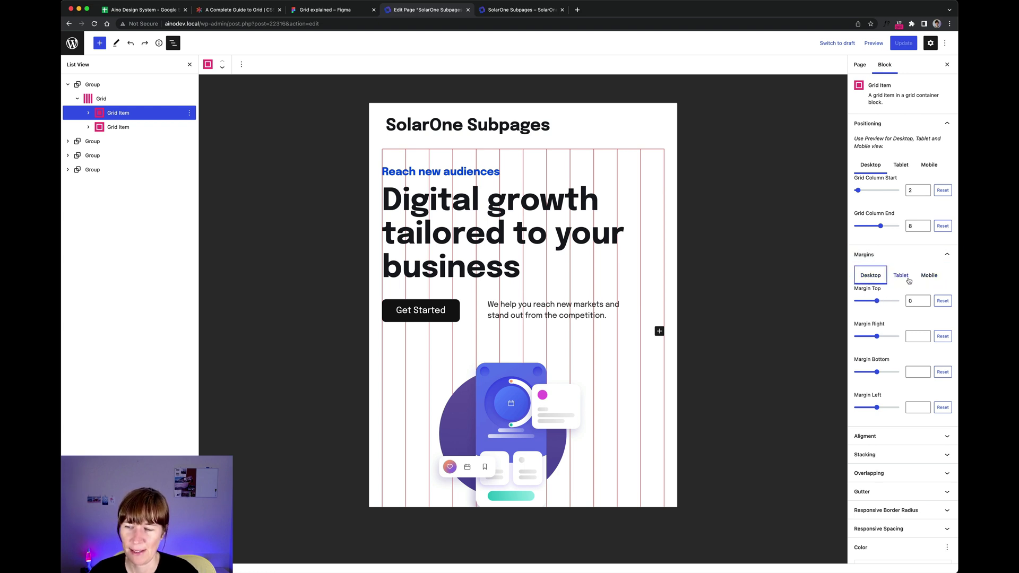
click(929, 277)
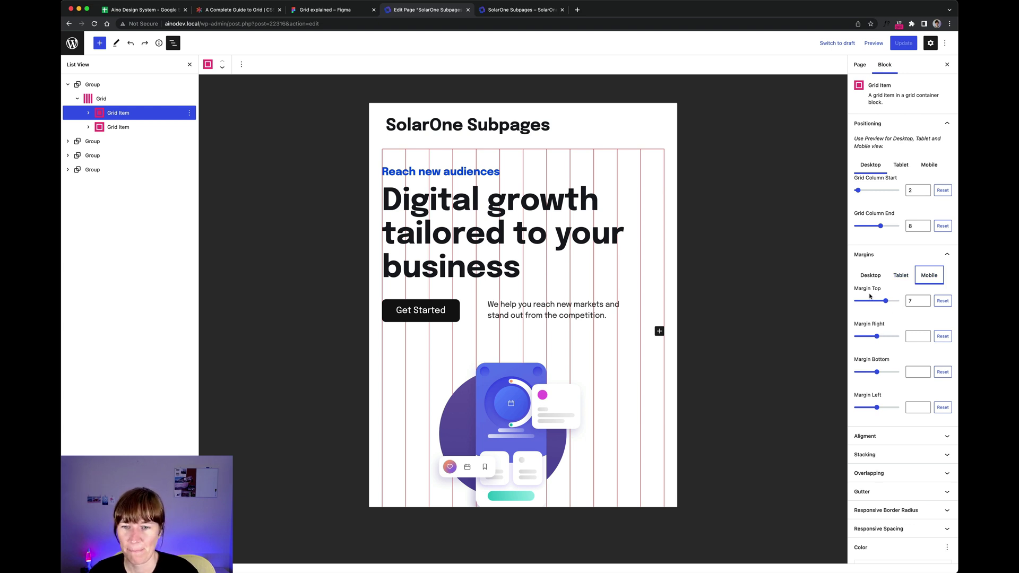
click(900, 277)
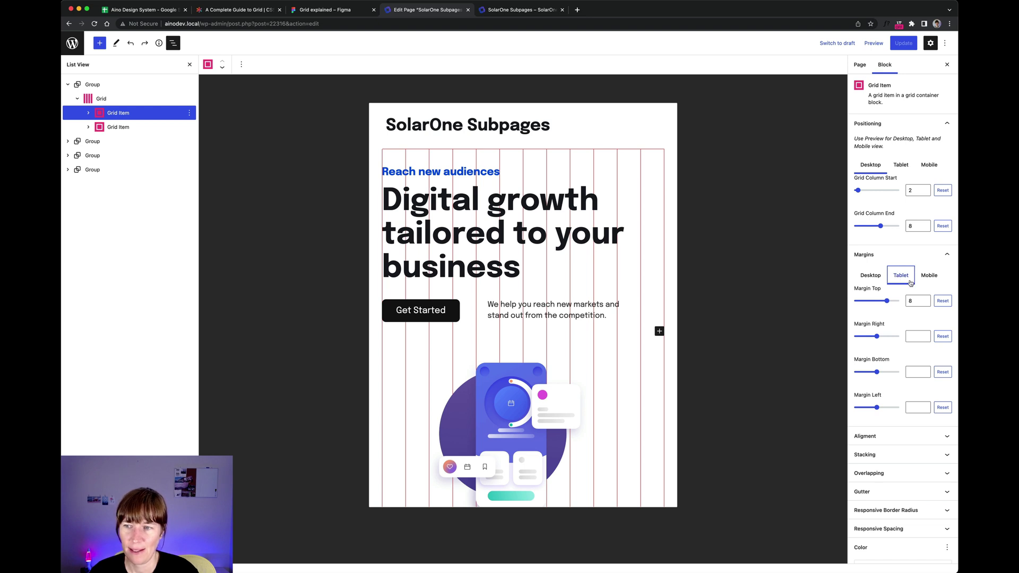
click(871, 277)
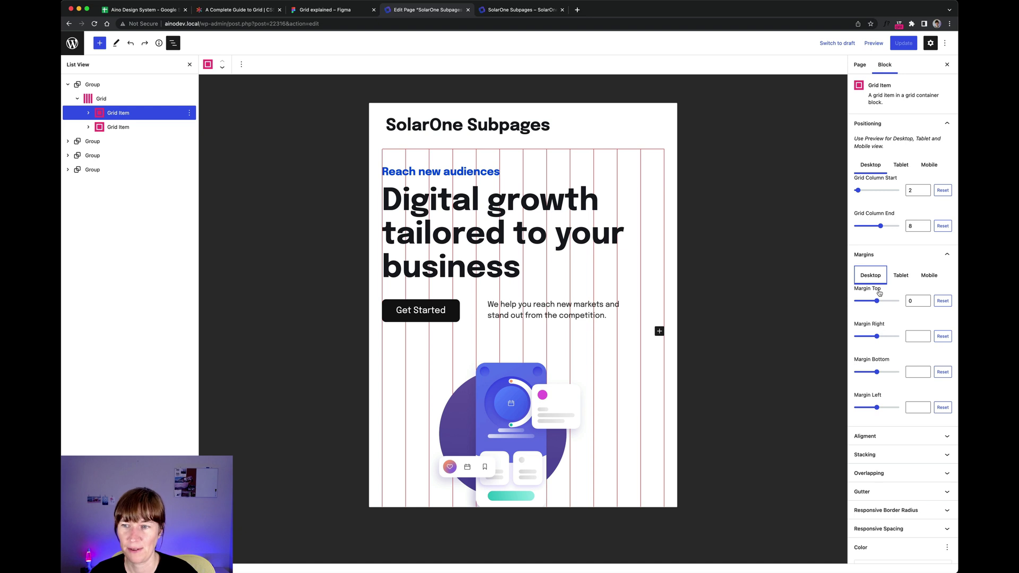
click(930, 276)
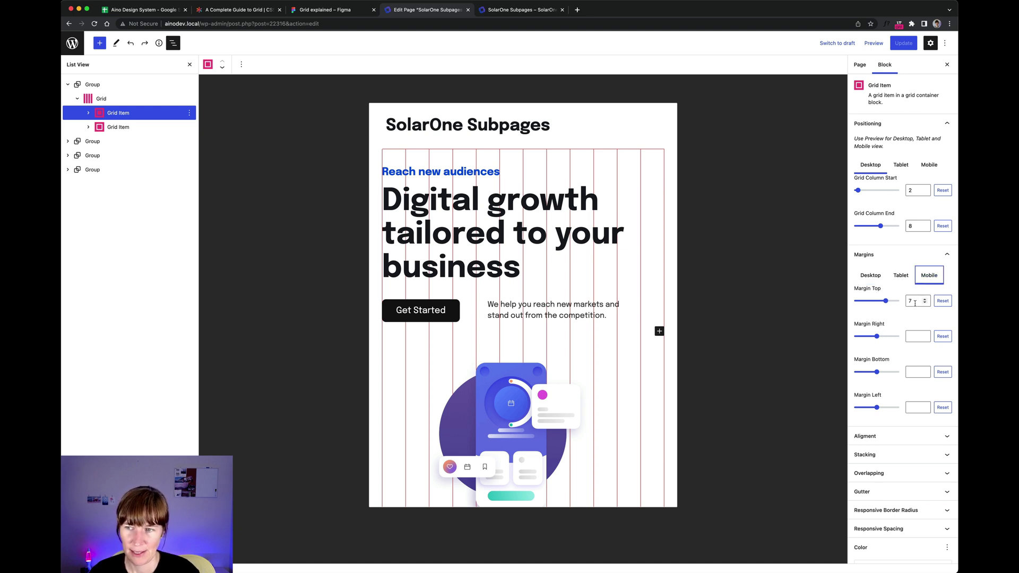
click(871, 276)
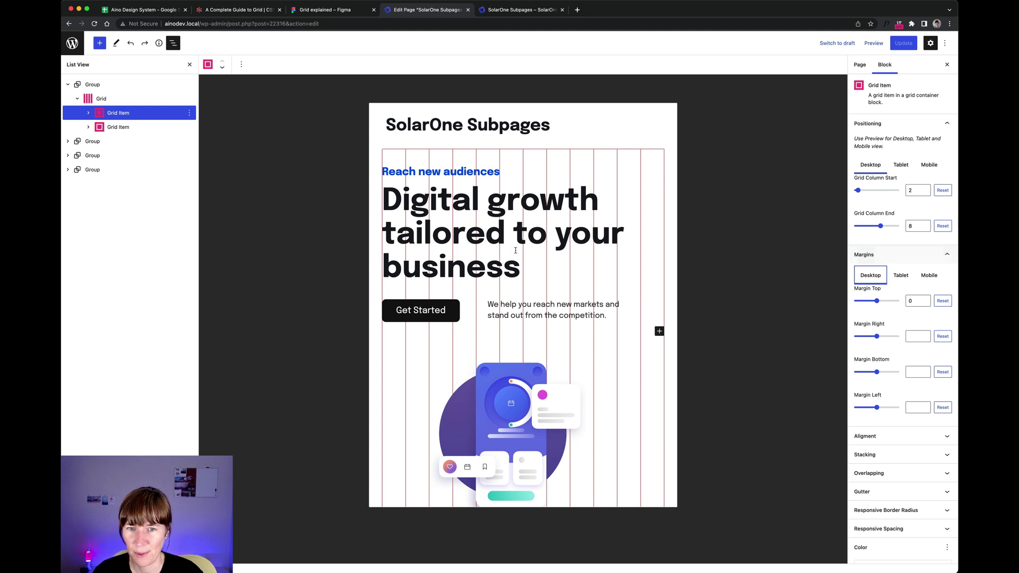
Switch the page preview to desktop size and view the hero section without any block selected
click(873, 43)
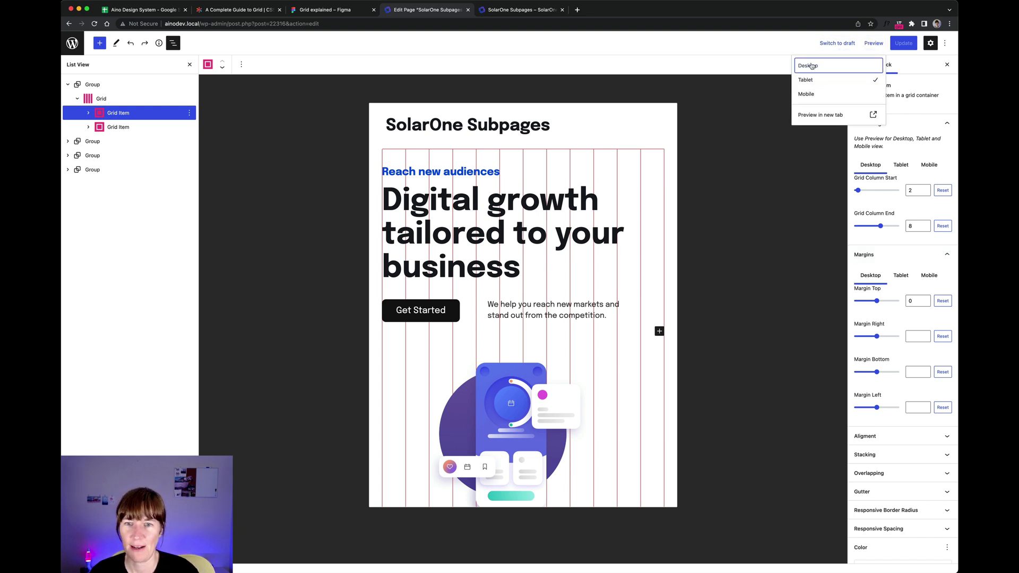
click(812, 65)
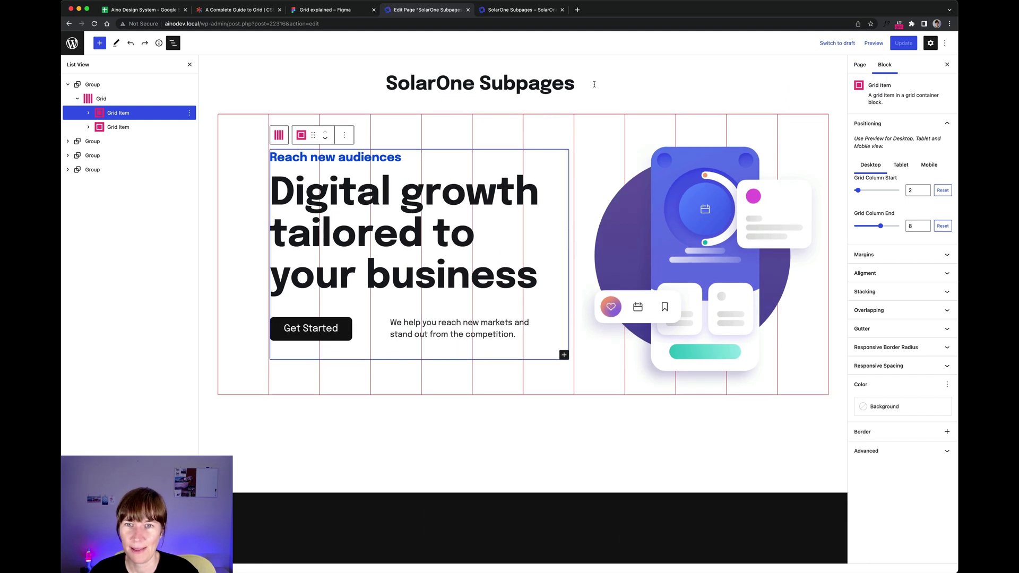
click(594, 84)
scroll(597, 91, down, 2)
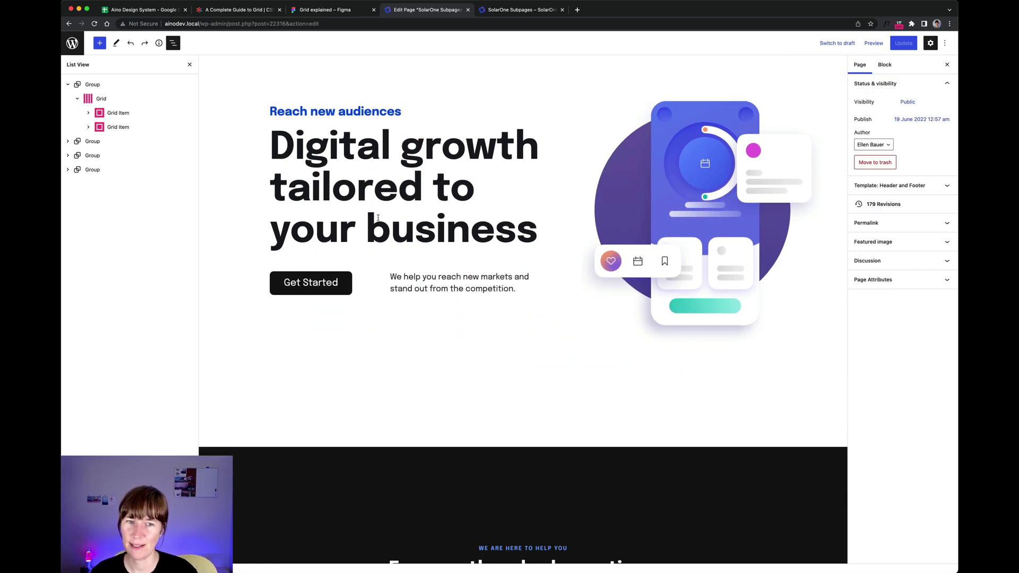
Select the Grid Item containing the "Digital growth tailored to your business" heading and open its alignment settings
click(487, 150)
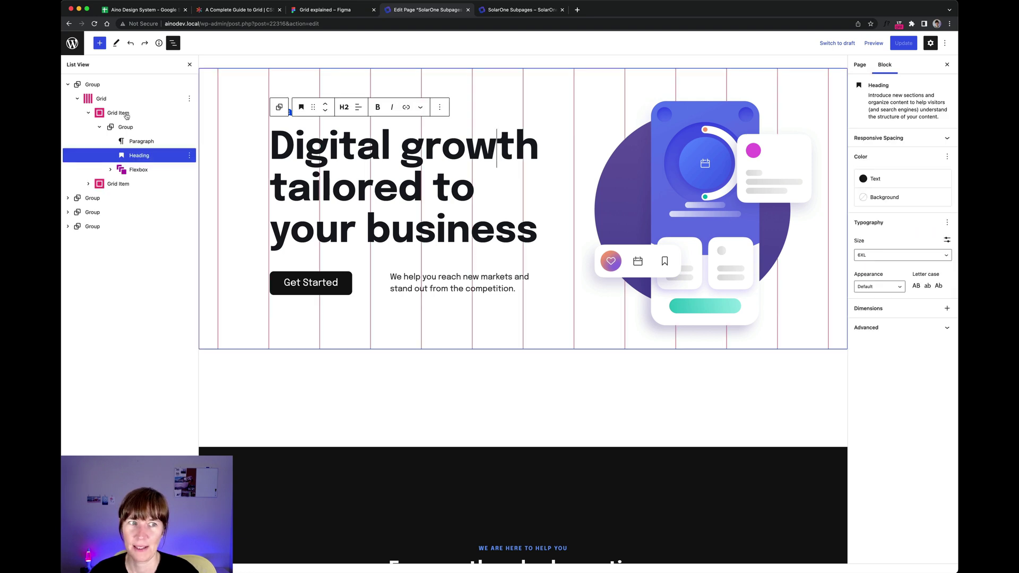
click(279, 107)
click(278, 106)
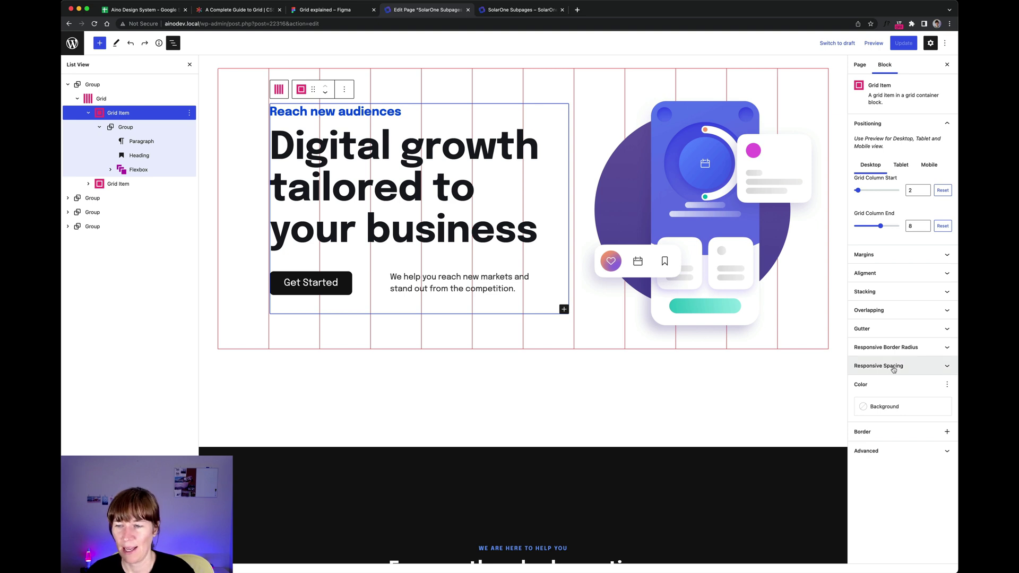
click(872, 276)
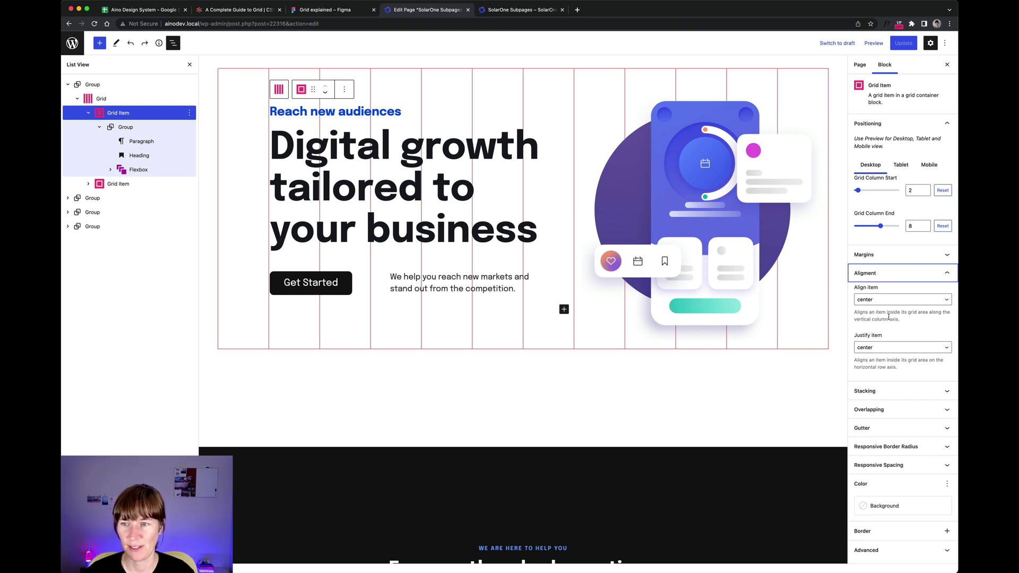
Switch to the CSS-Tricks "A Complete Guide to Grid" article and examine the grid container properties and the grid-column-start and grid-column-end examples
click(250, 10)
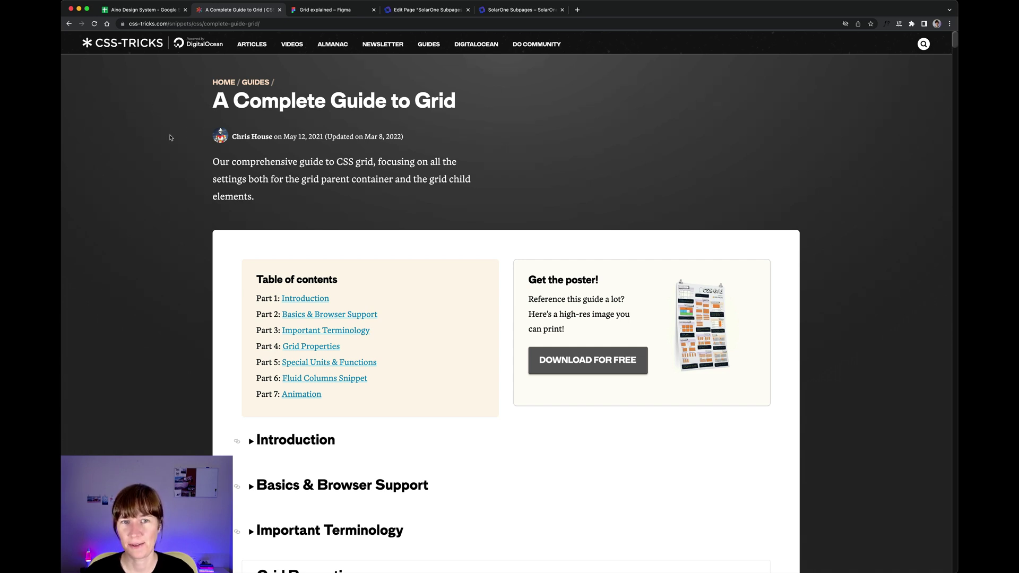
scroll(173, 137, down, 1)
scroll(173, 137, down, 4)
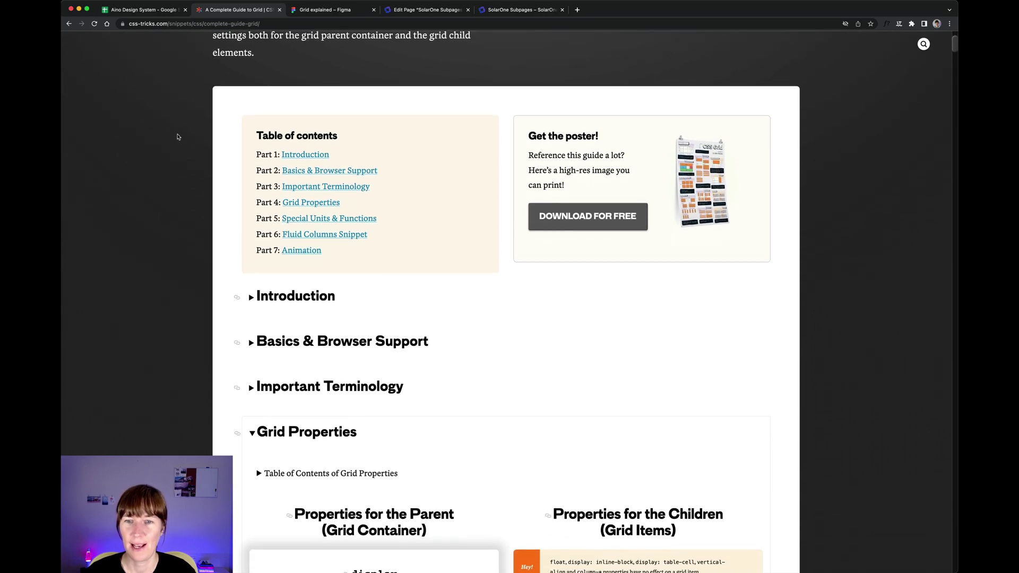
scroll(171, 136, down, 5)
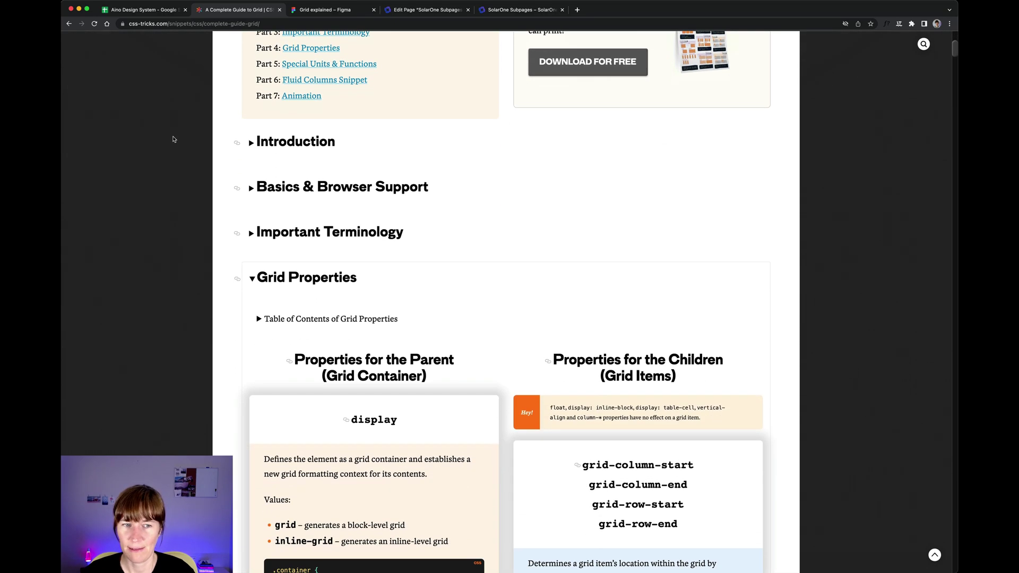
scroll(173, 135, down, 6)
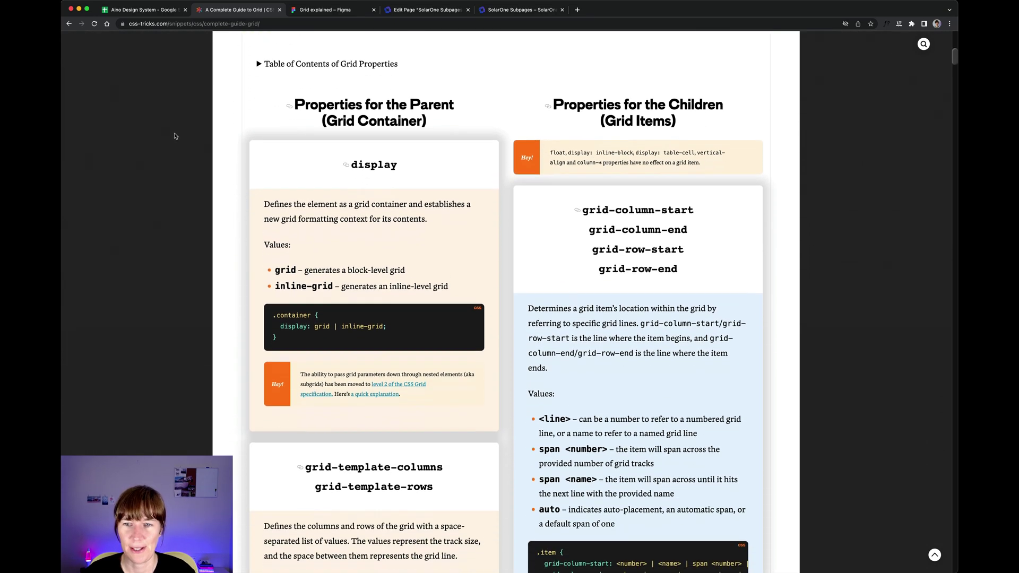
scroll(177, 137, down, 10)
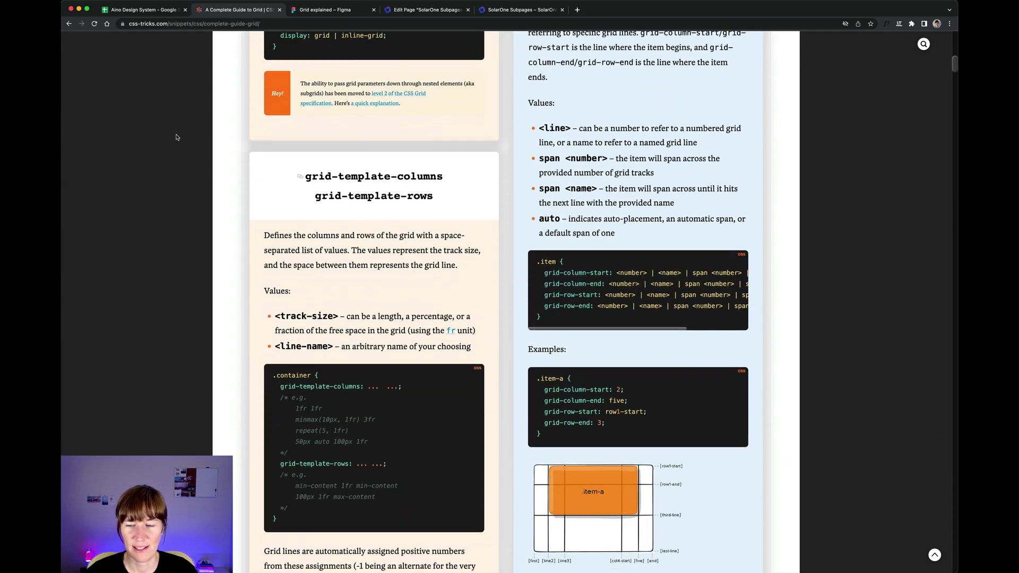
scroll(177, 137, down, 8)
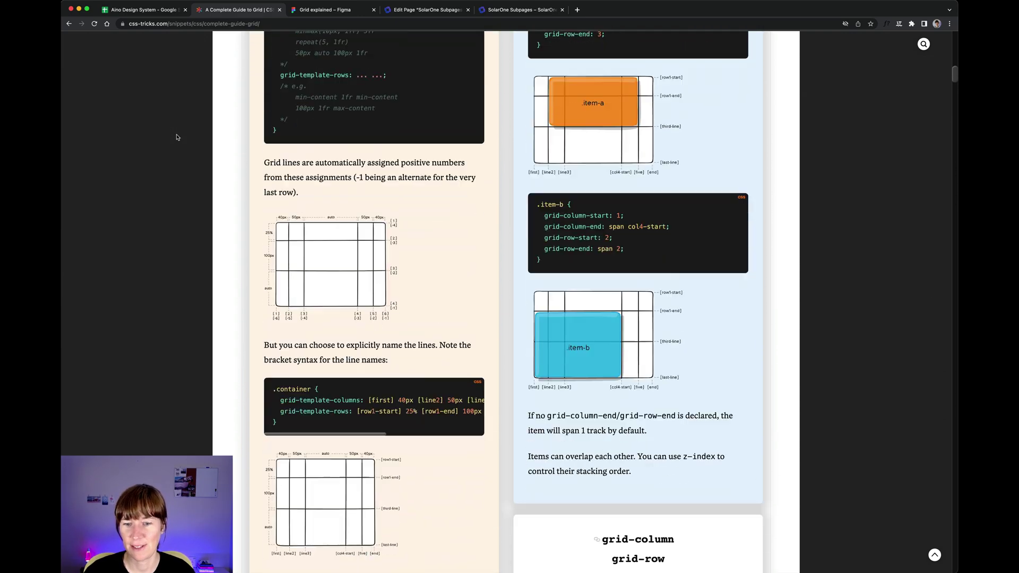
scroll(710, 240, up, 8)
scroll(710, 240, up, 5)
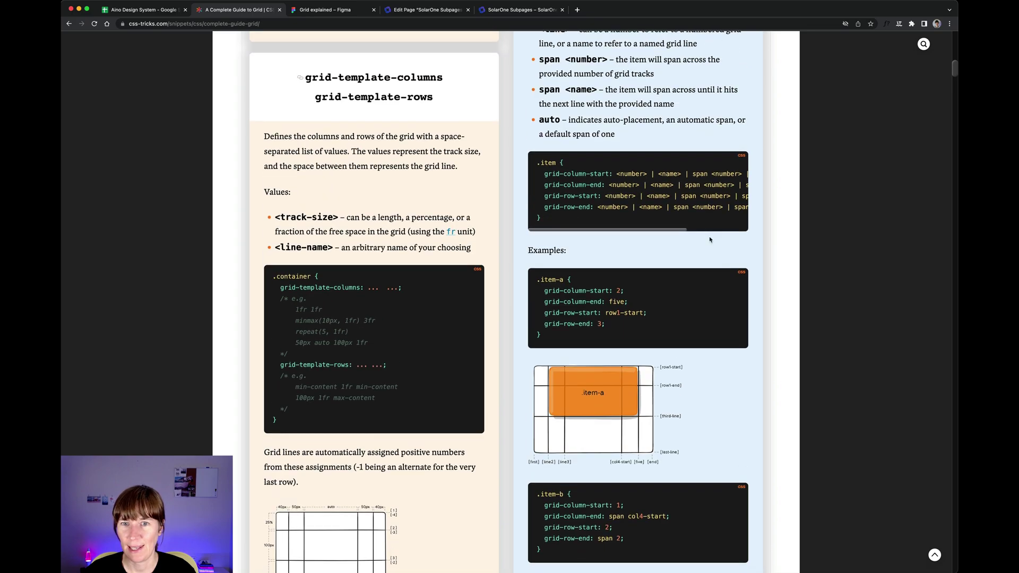
scroll(521, 188, up, 2)
Find the justify-self property among the guide's properties for grid items
scroll(521, 187, down, 15)
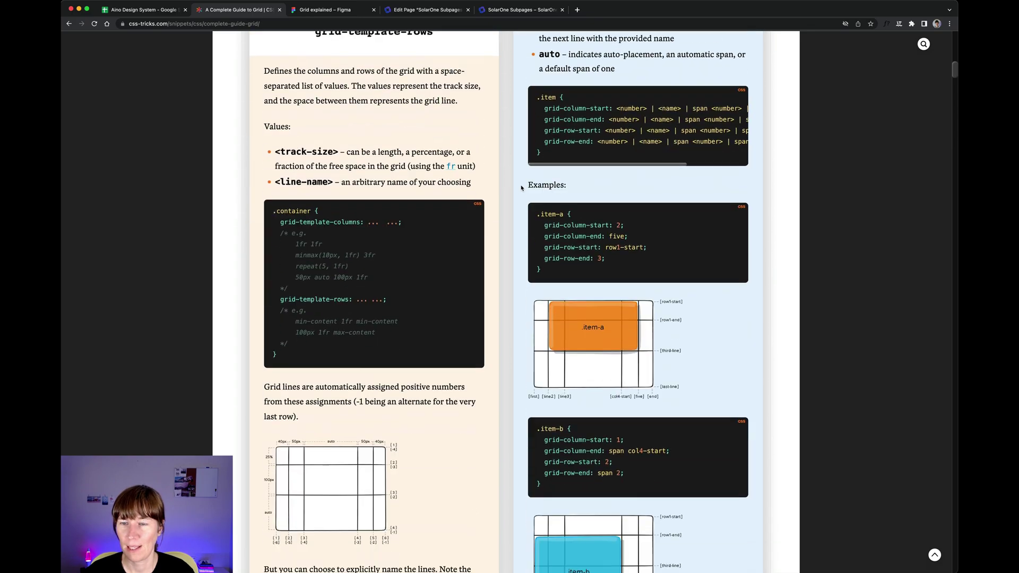
scroll(520, 188, down, 19)
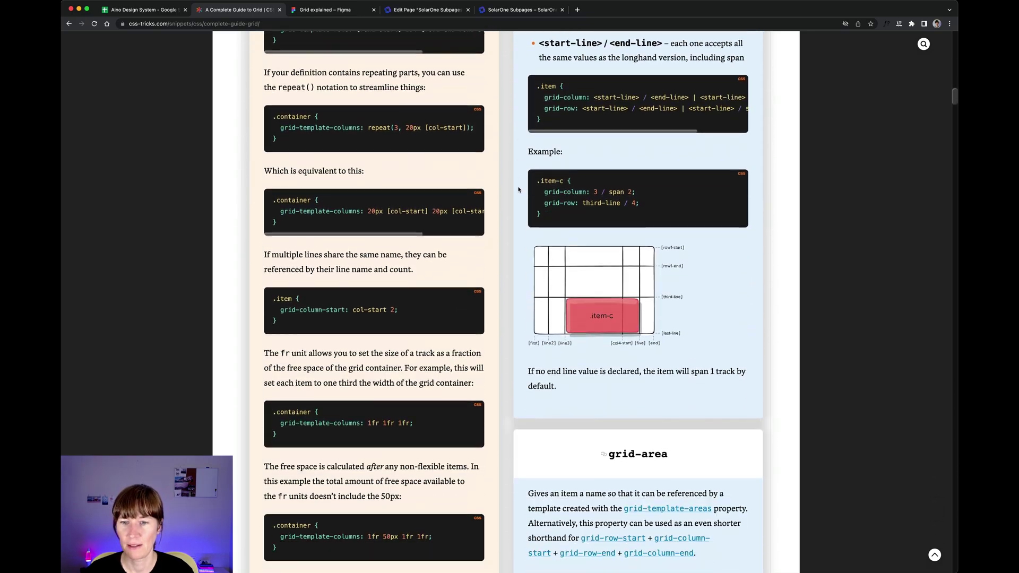
scroll(514, 189, down, 10)
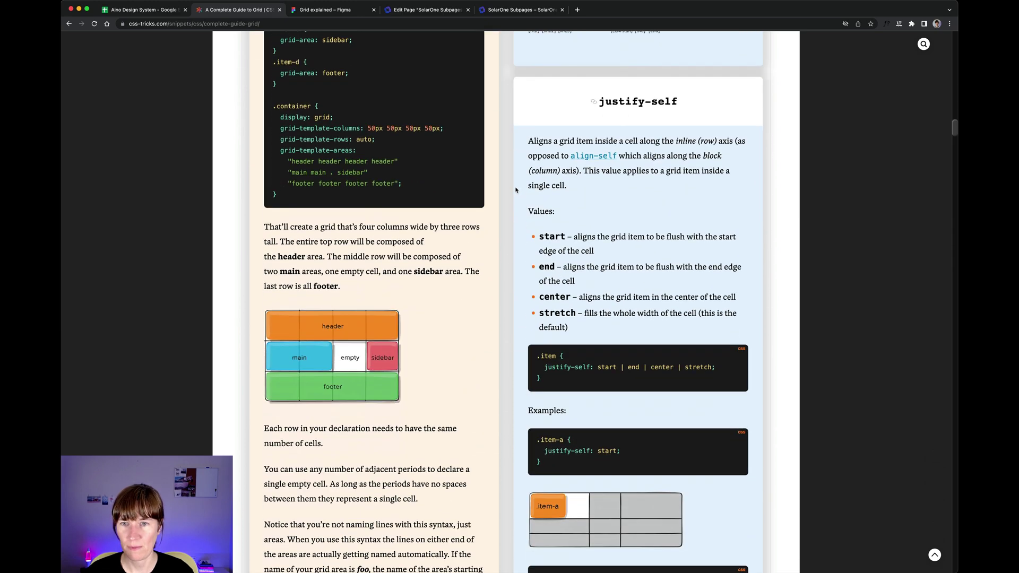
scroll(510, 189, down, 1)
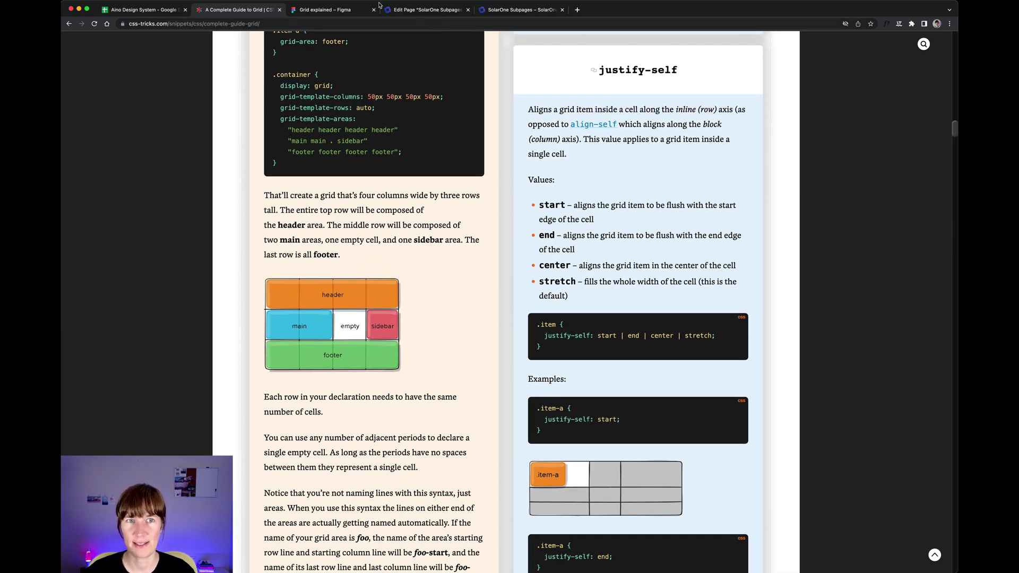
Examine the justify-self values and the start, end, center and stretch examples in the CSS-Tricks grid guide
click(427, 10)
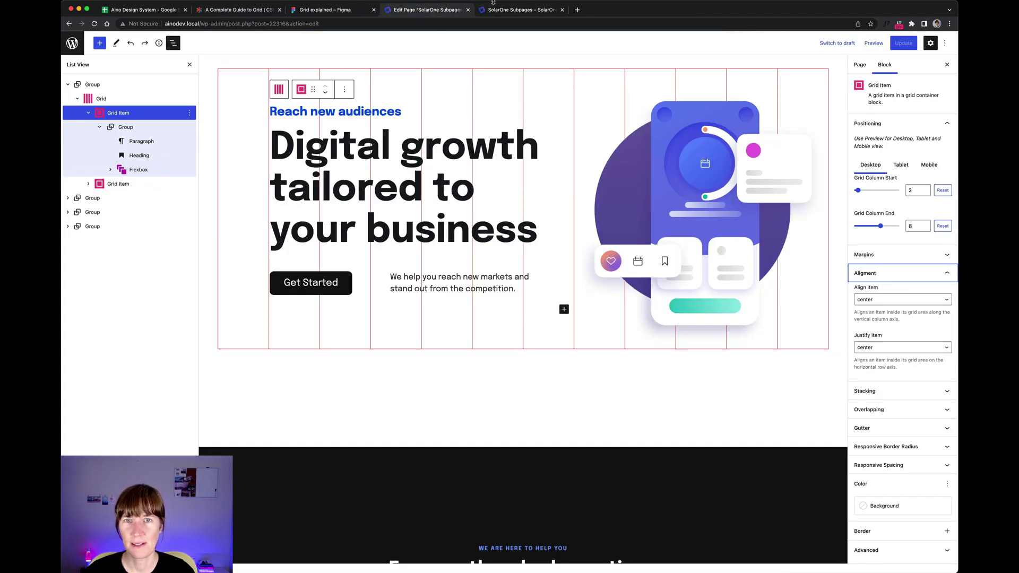
click(244, 9)
scroll(611, 321, down, 2)
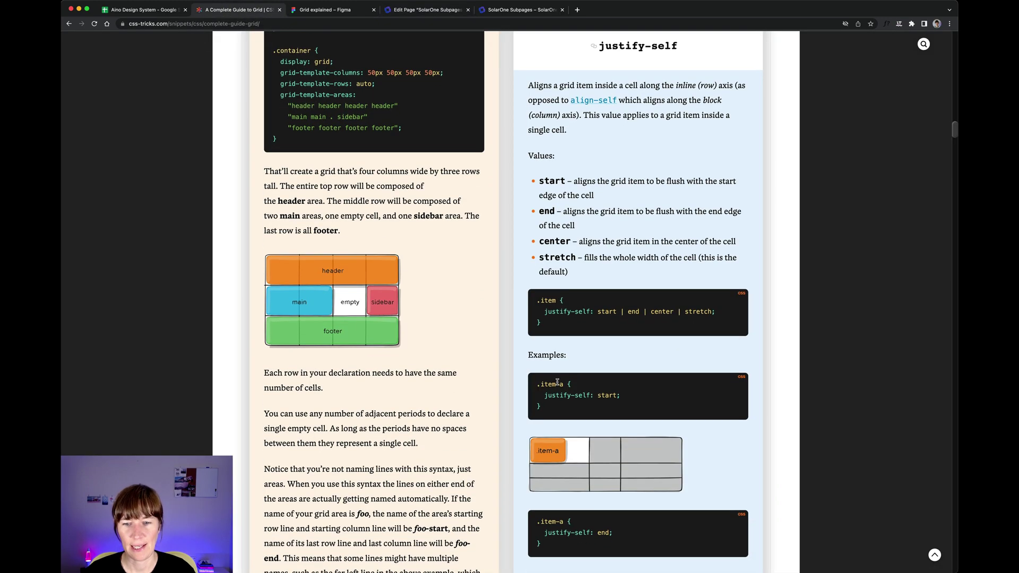
scroll(557, 381, down, 2)
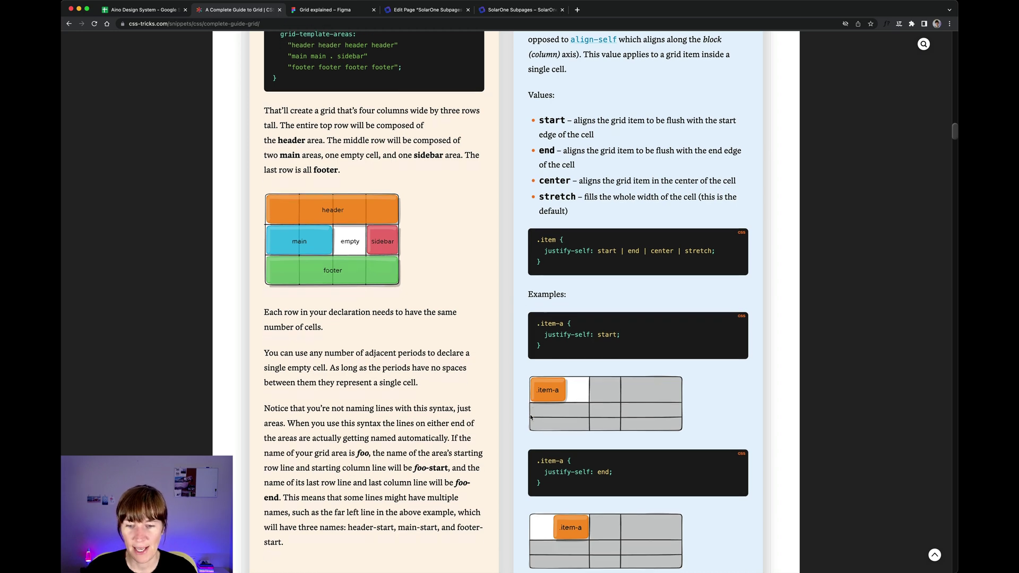
scroll(563, 457, down, 2)
scroll(588, 498, down, 10)
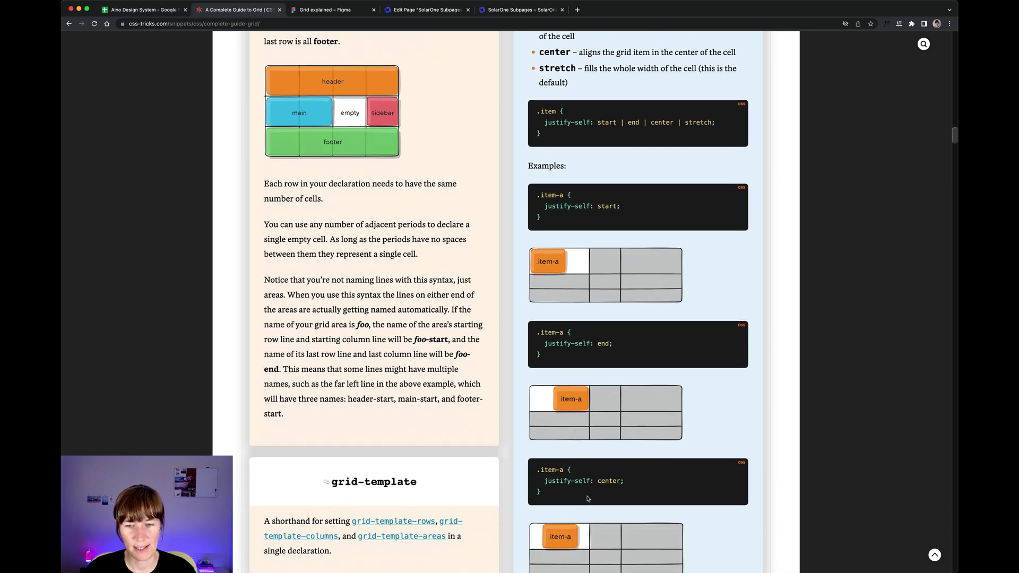
scroll(567, 489, down, 1)
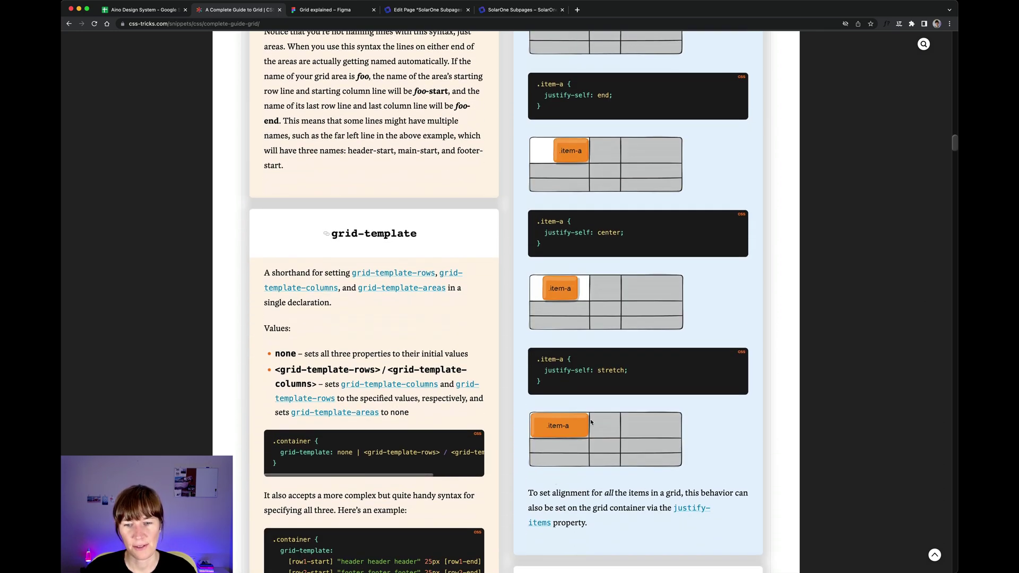
Switch back to the page editor and view the Justify item options for the heading's Grid Item
click(441, 10)
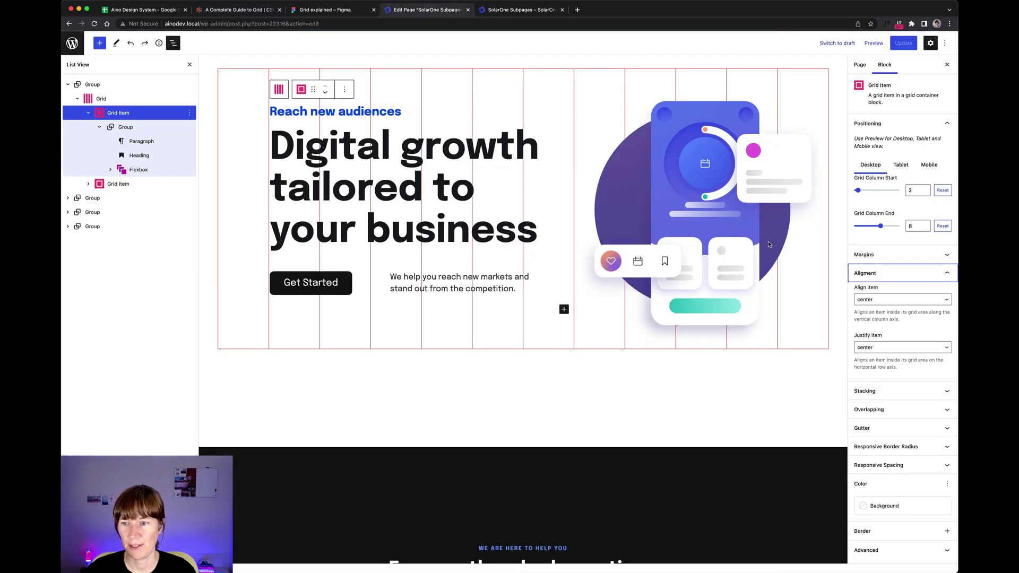
click(906, 352)
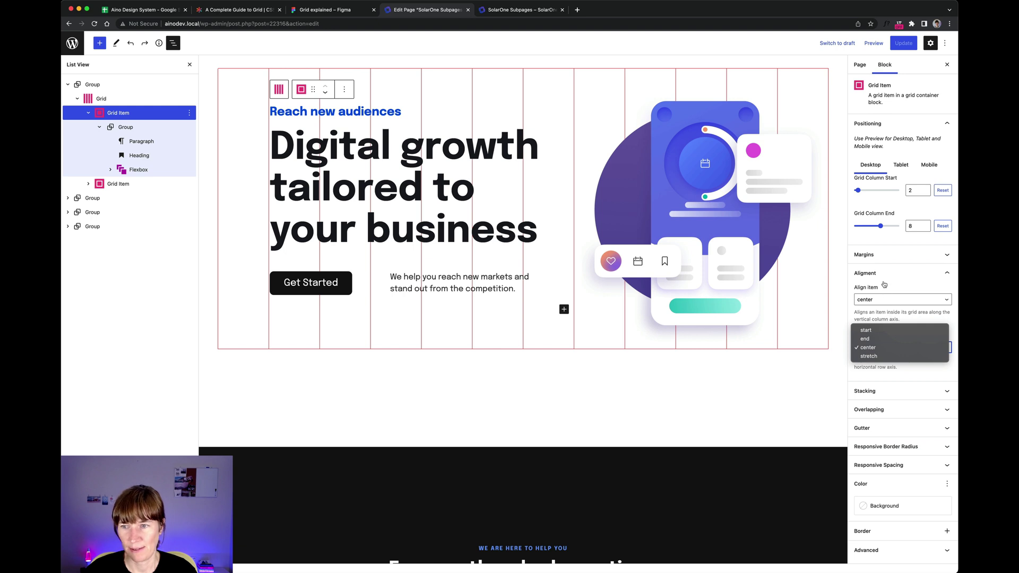
click(309, 11)
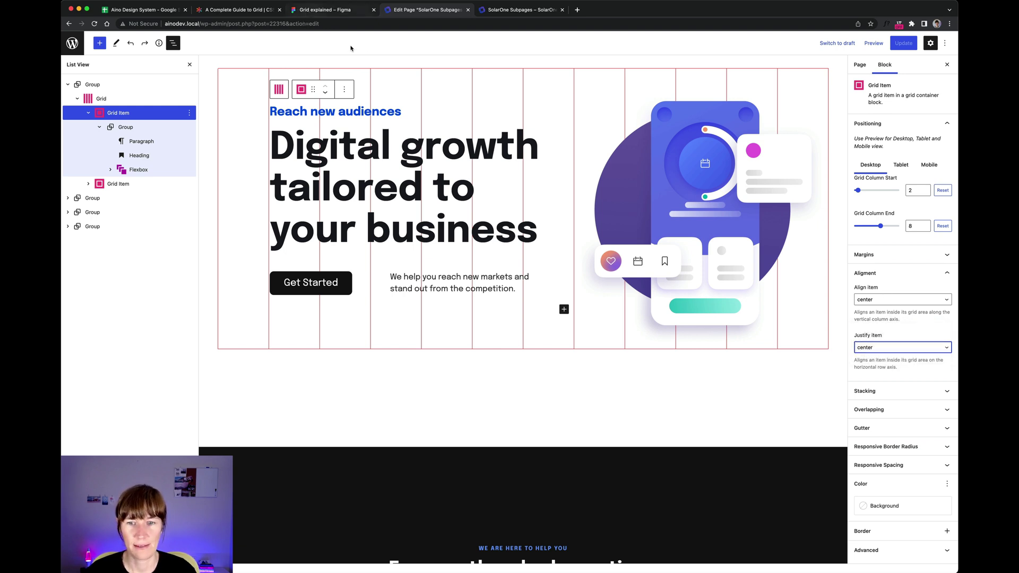
Return to the CSS-Tricks guide and examine the align-self values with the start, end, center and stretch examples
click(236, 10)
scroll(624, 315, down, 8)
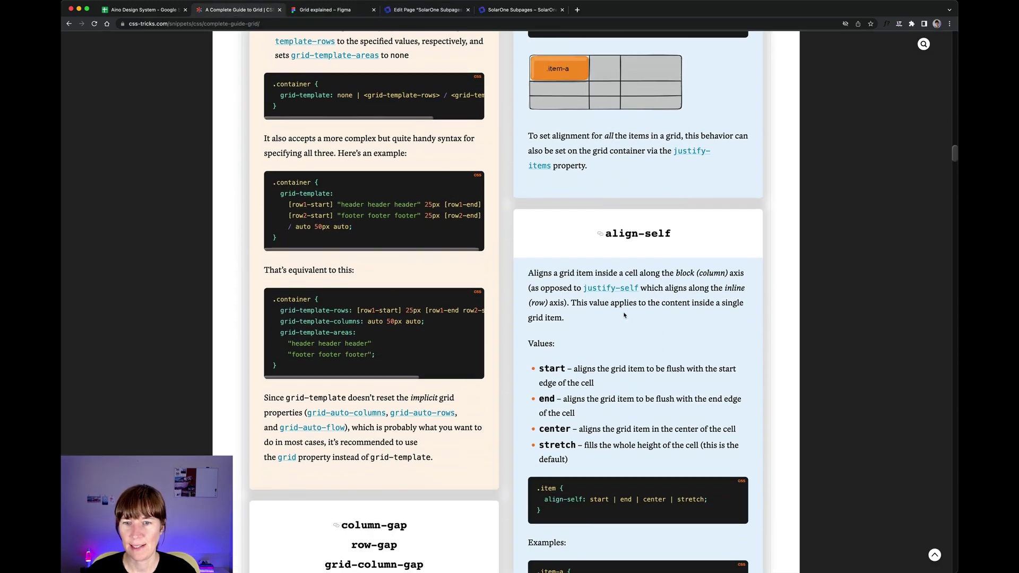
scroll(556, 308, down, 4)
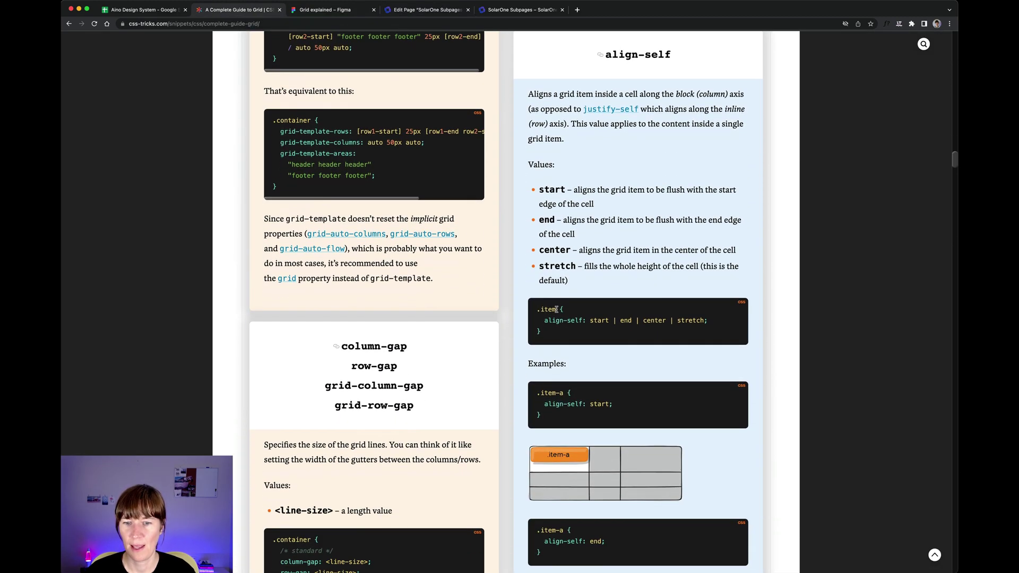
scroll(529, 332, down, 4)
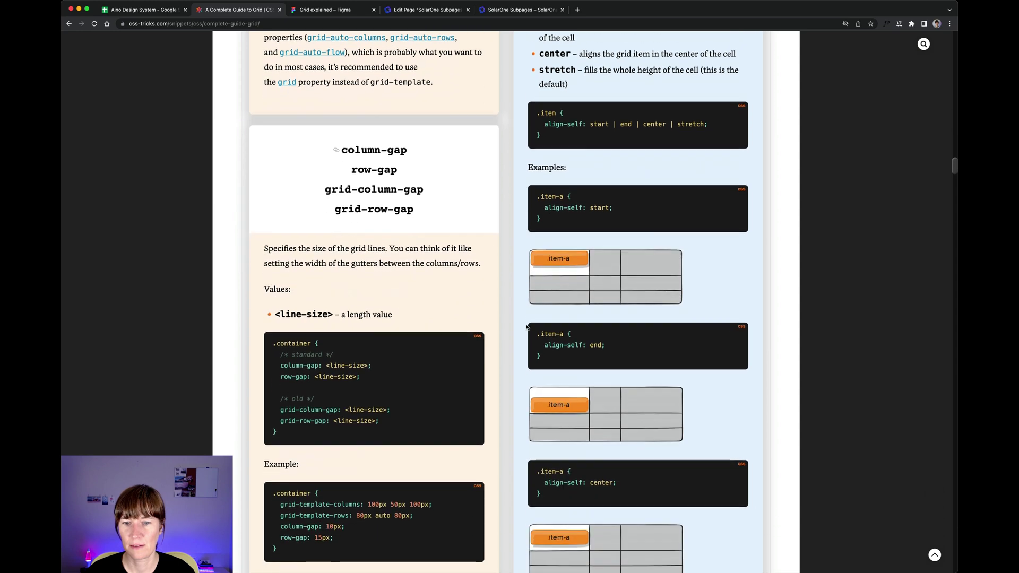
scroll(501, 272, up, 2)
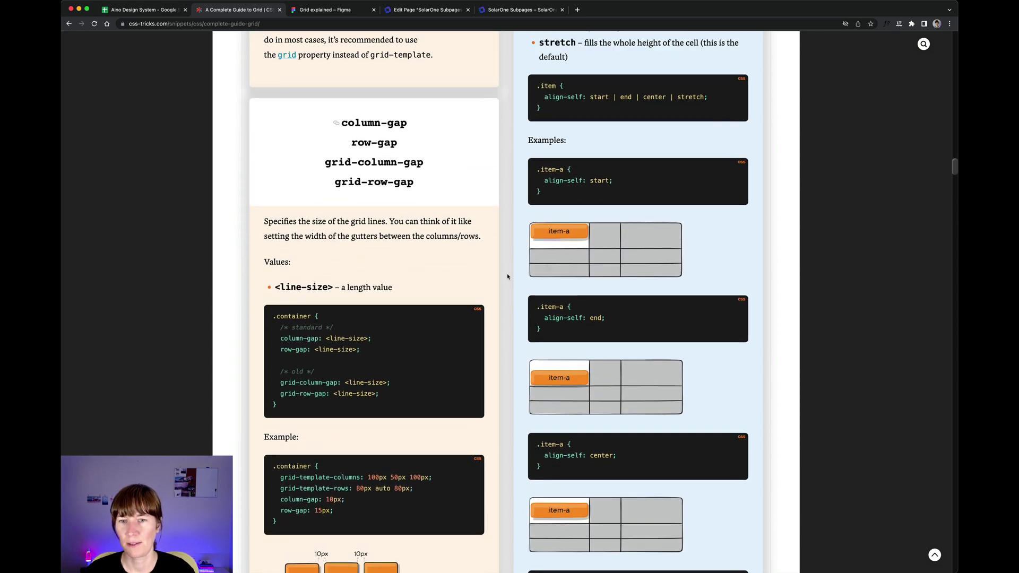
scroll(508, 276, up, 1)
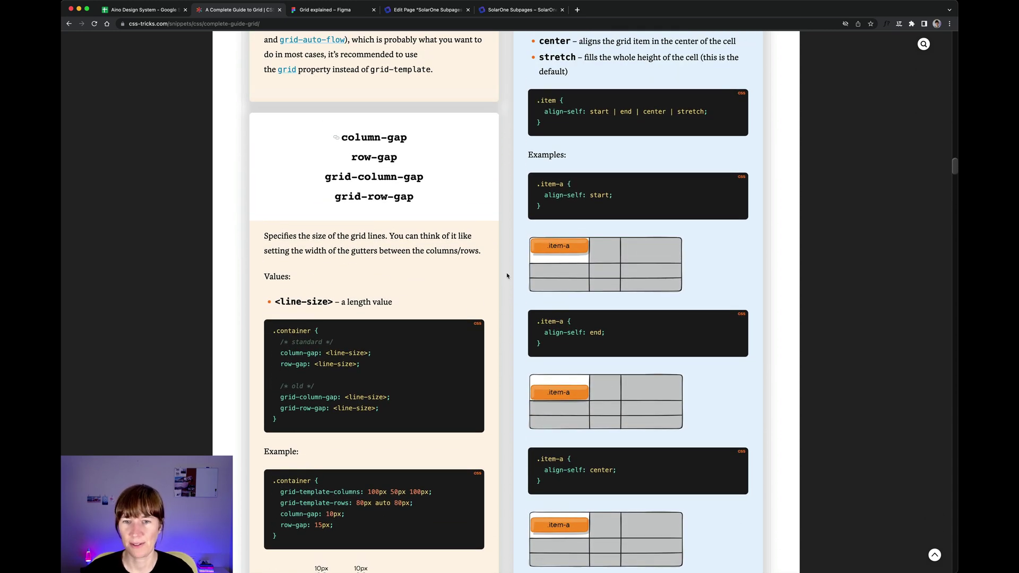
scroll(507, 275, up, 1)
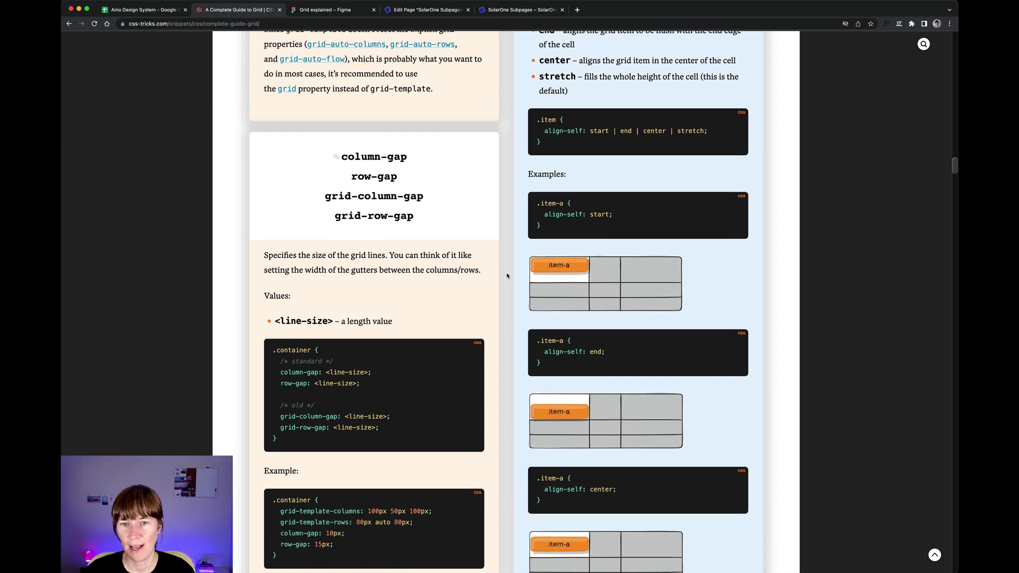
scroll(531, 239, down, 1)
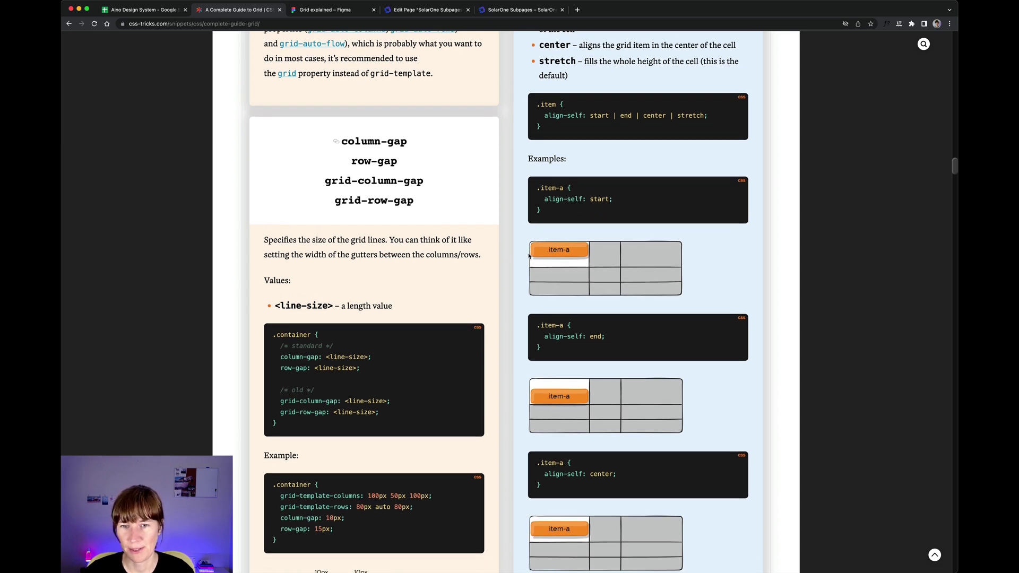
scroll(529, 256, down, 1)
scroll(534, 247, up, 4)
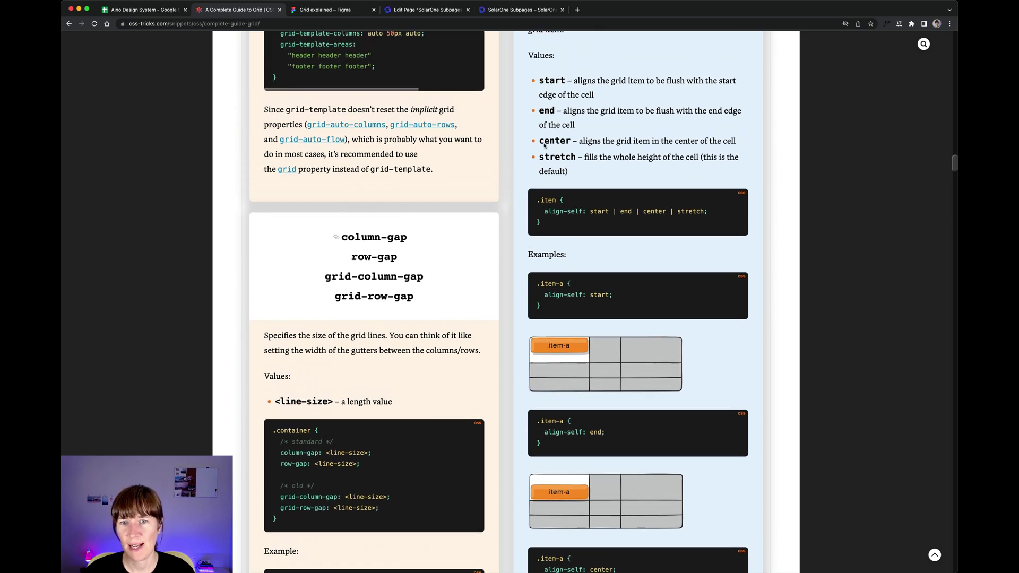
scroll(544, 145, down, 10)
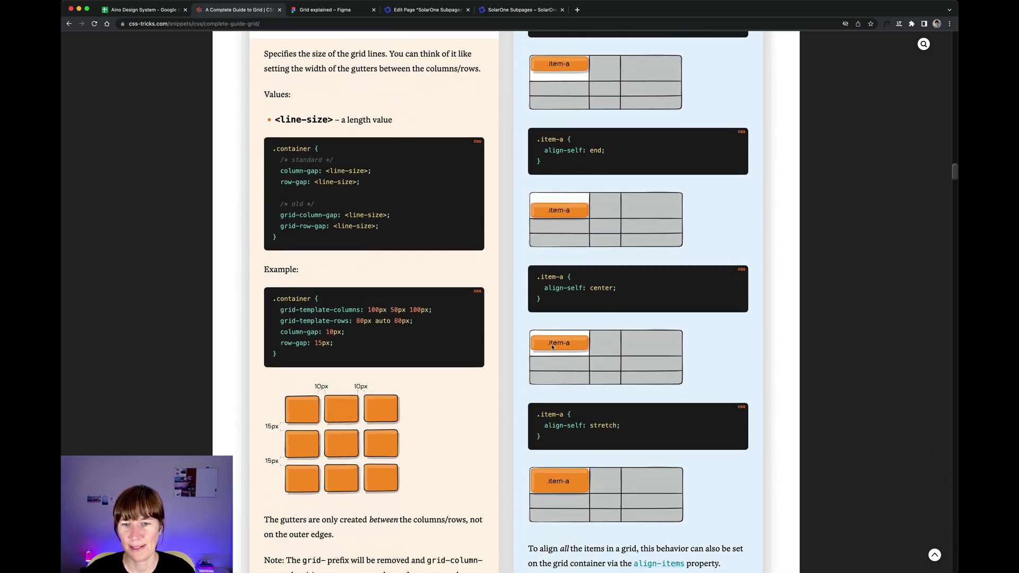
scroll(530, 351, down, 5)
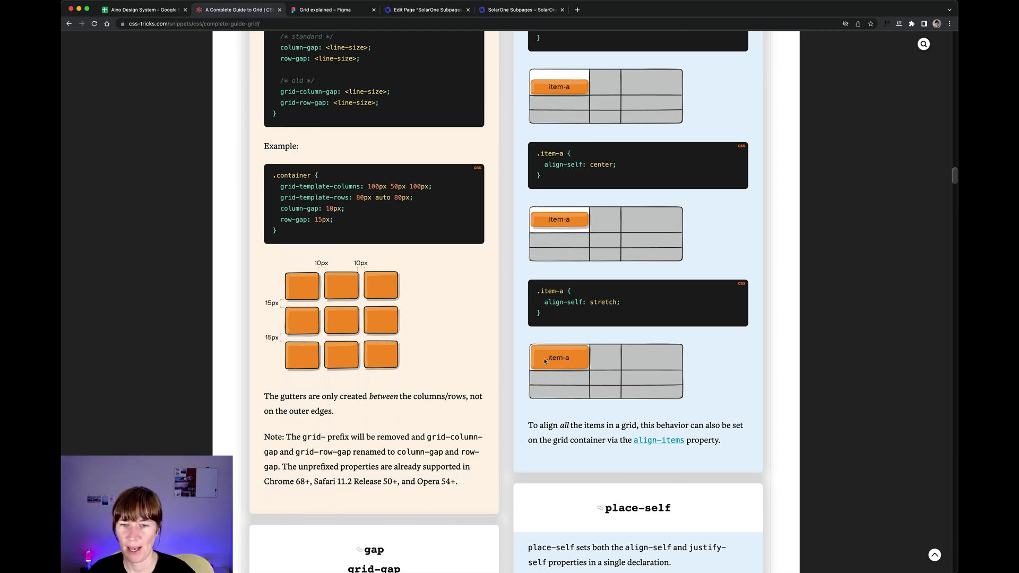
Switch to the page editor and view the Align item options for the heading's Grid Item without changing them
click(432, 11)
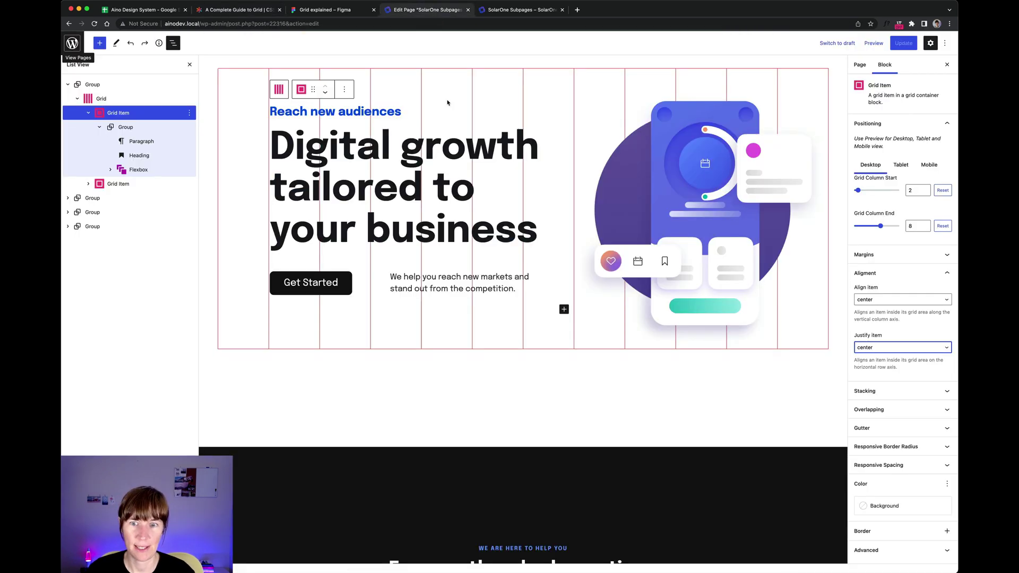
click(882, 301)
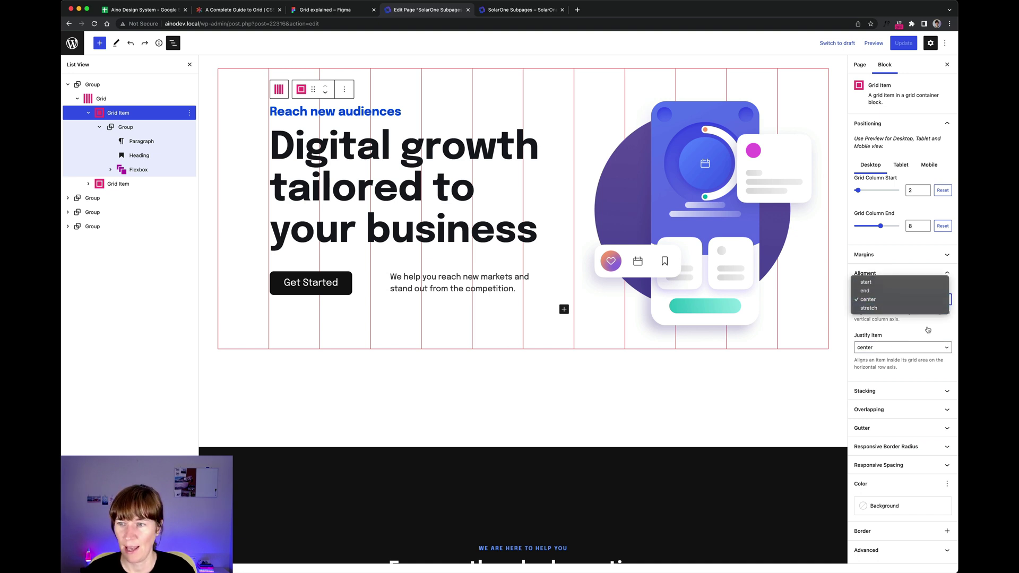
click(124, 113)
scroll(449, 146, up, 1)
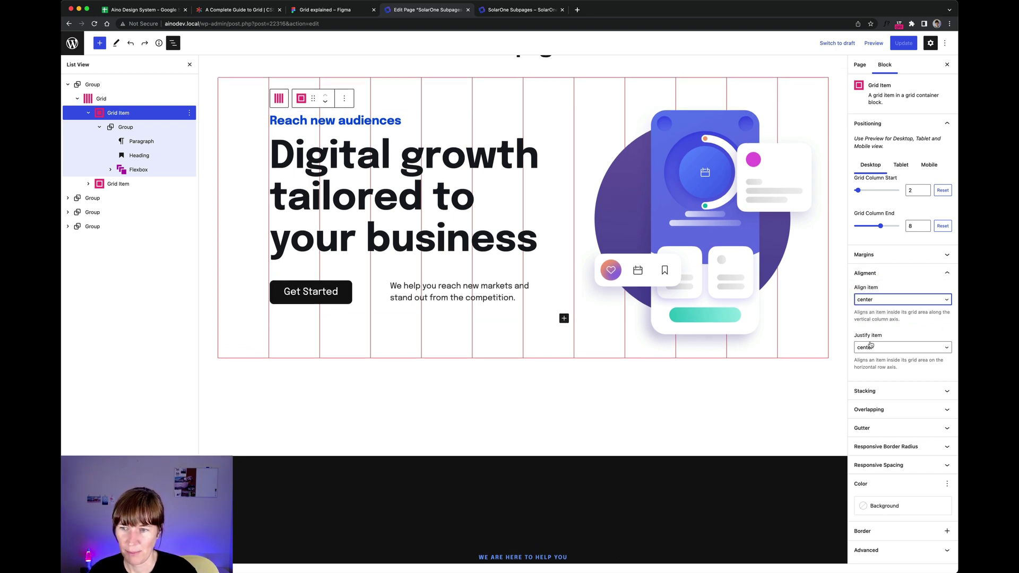
Try Align item as start and as end on the heading's Grid Item, return it to center and collapse the alignment settings
click(877, 303)
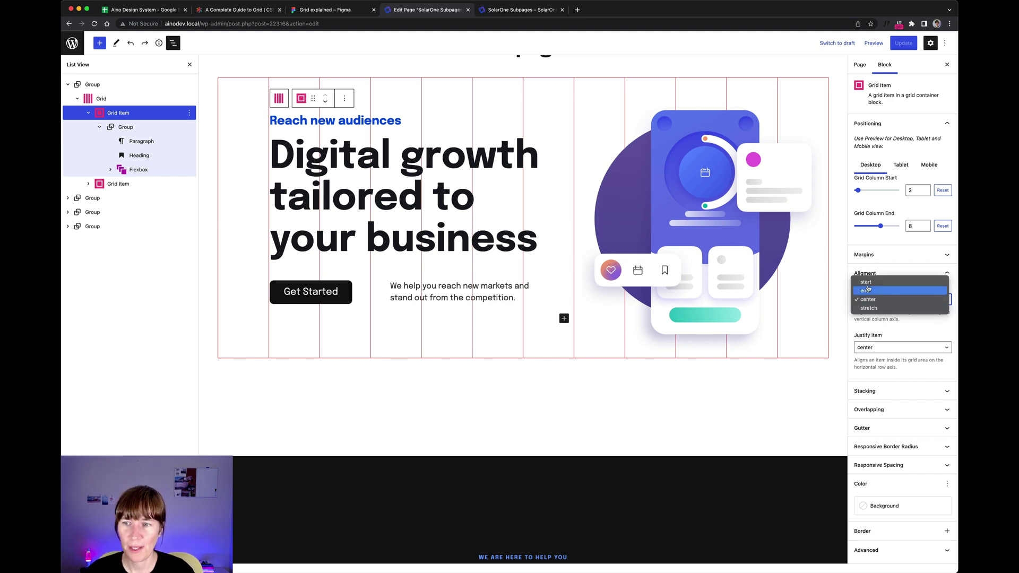
click(868, 287)
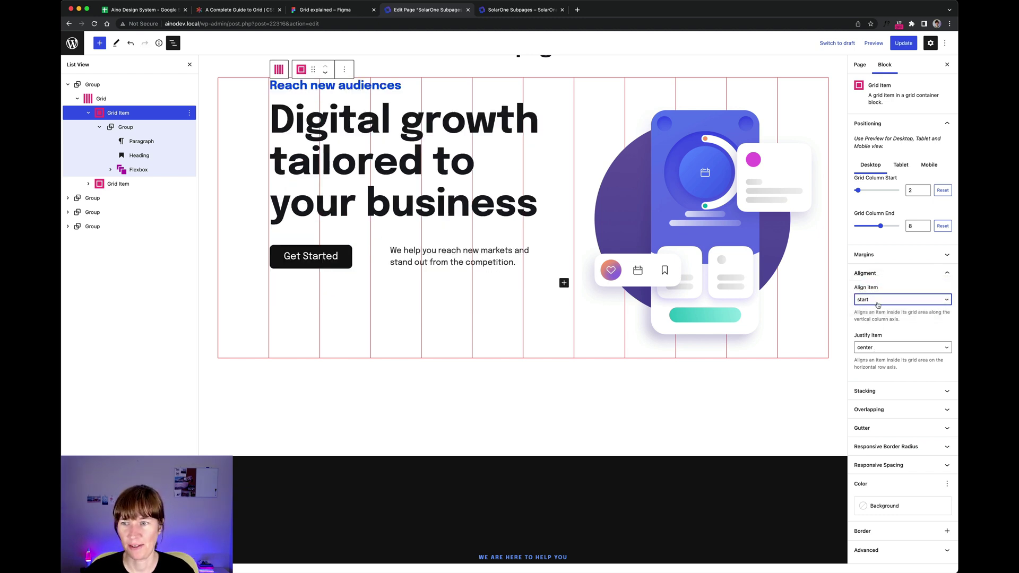
scroll(423, 100, up, 1)
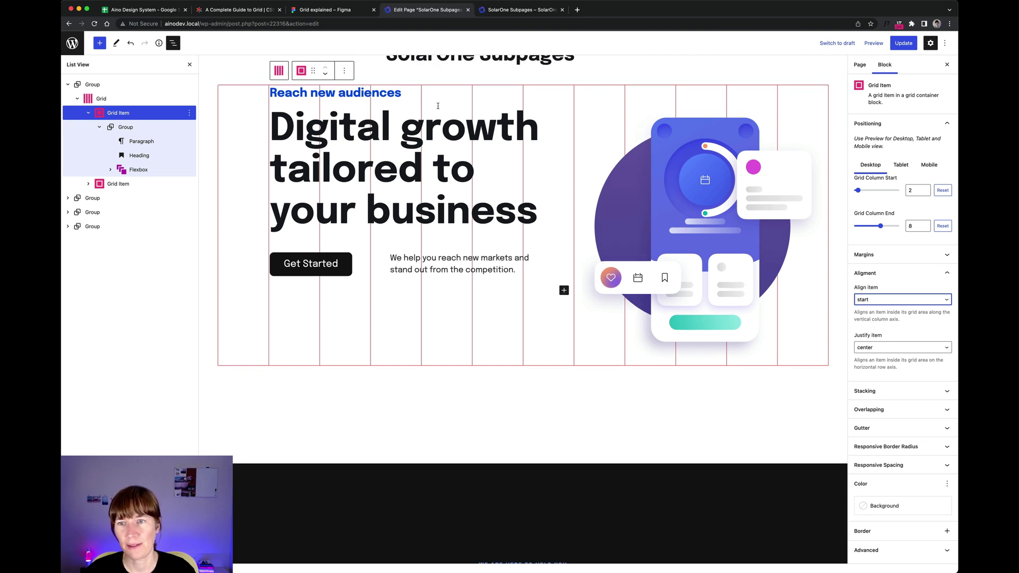
click(867, 298)
click(871, 313)
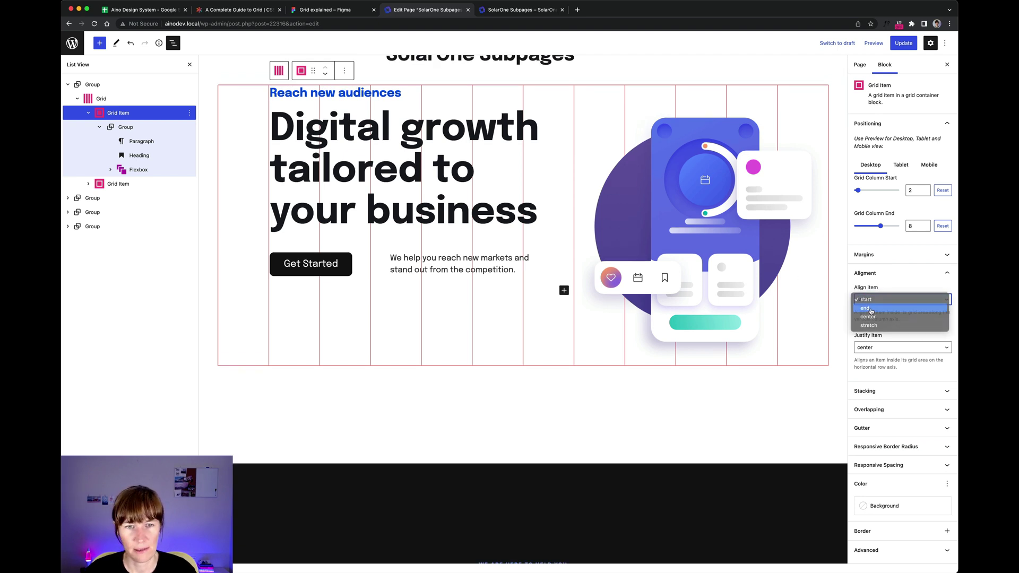
click(869, 303)
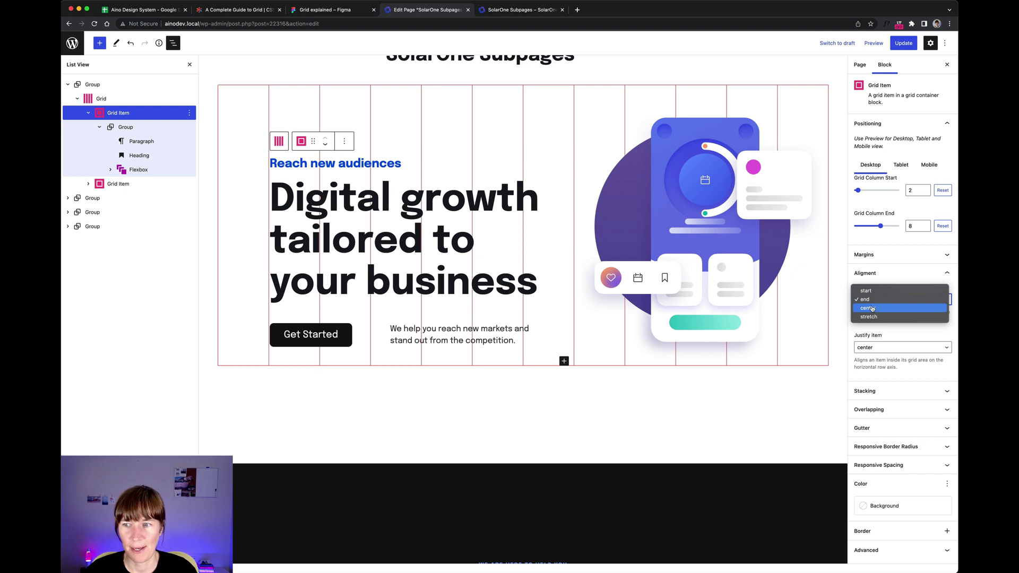
click(873, 309)
scroll(389, 207, up, 1)
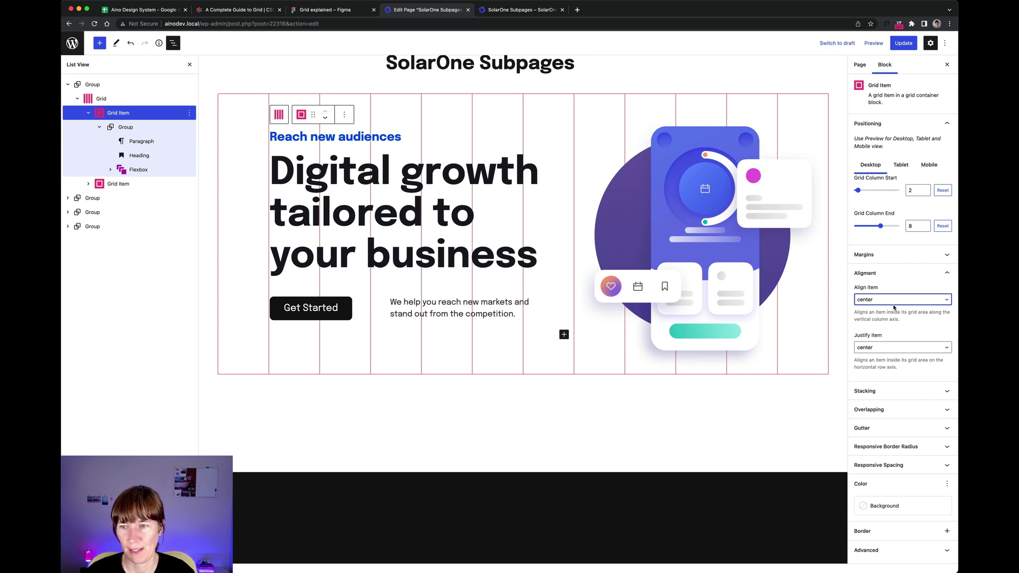
click(884, 274)
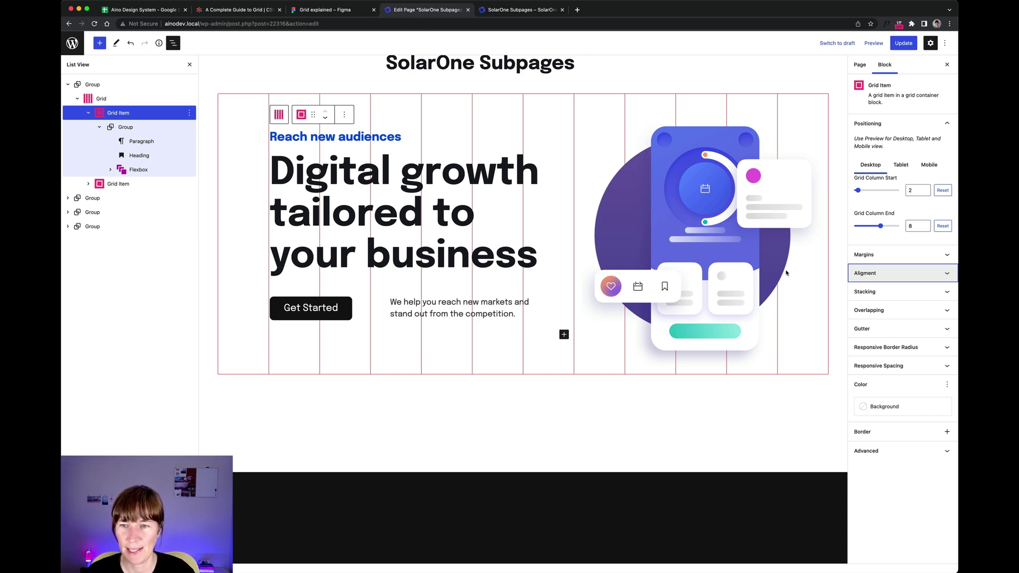
Give the heading's Grid Item a custom light red background, #F58181
scroll(666, 265, down, 1)
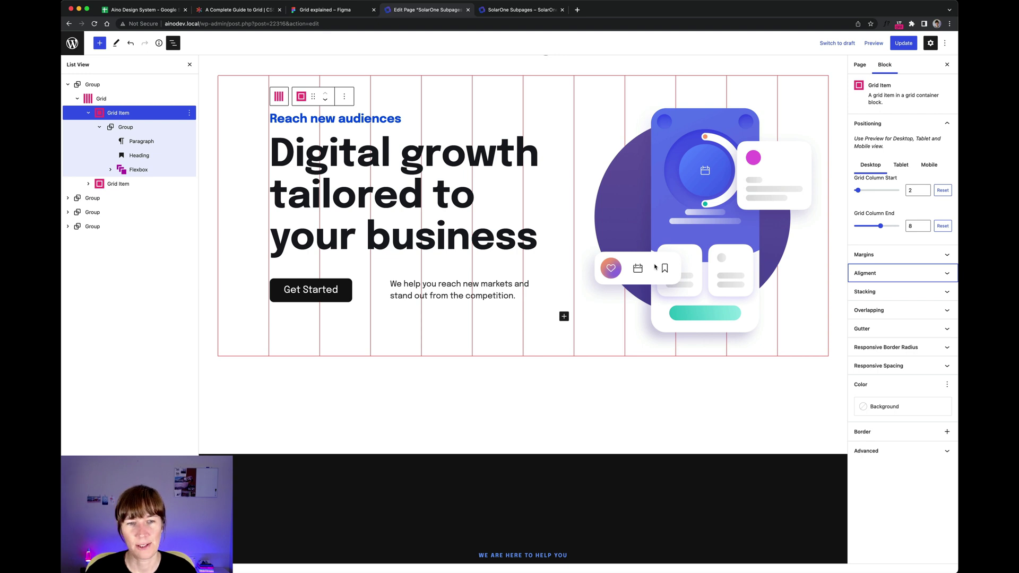
scroll(656, 267, up, 1)
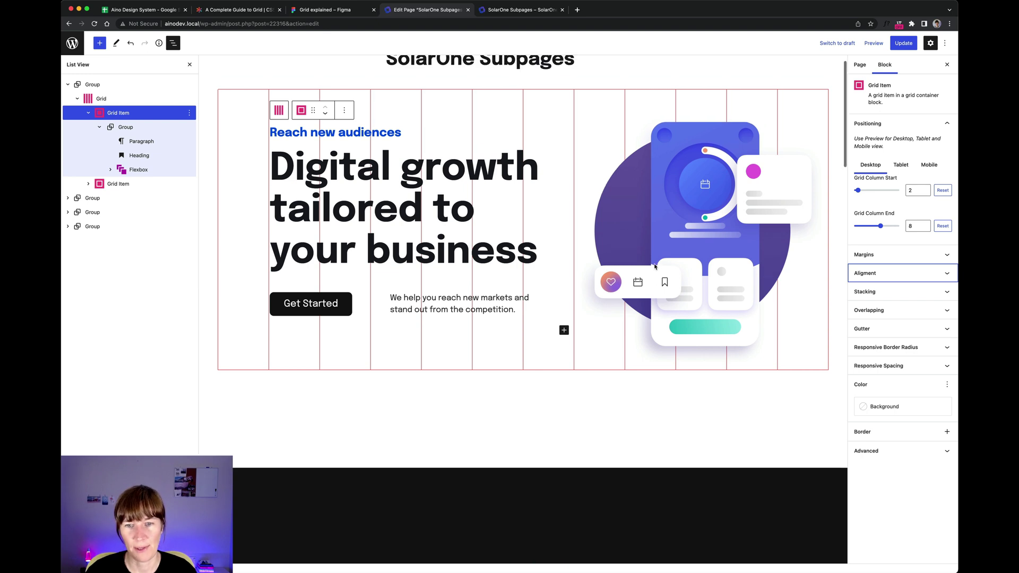
click(878, 407)
click(757, 297)
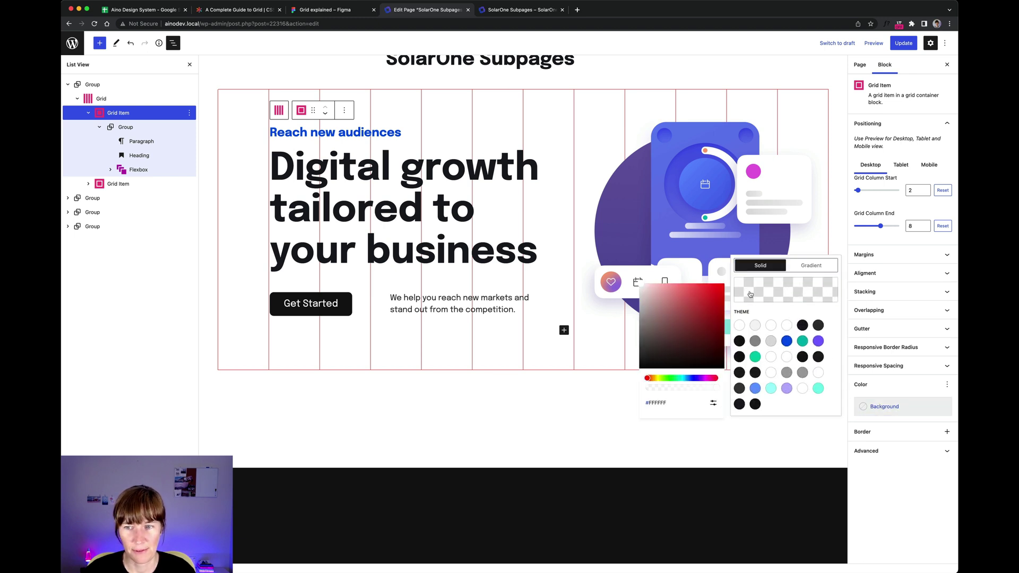
drag(687, 297, 688, 284)
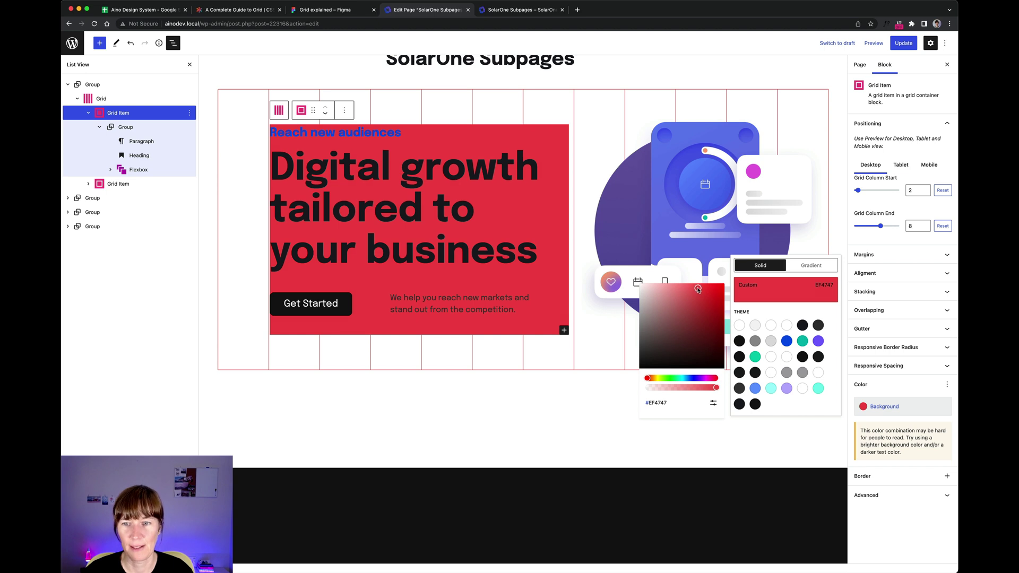
drag(698, 289, 679, 287)
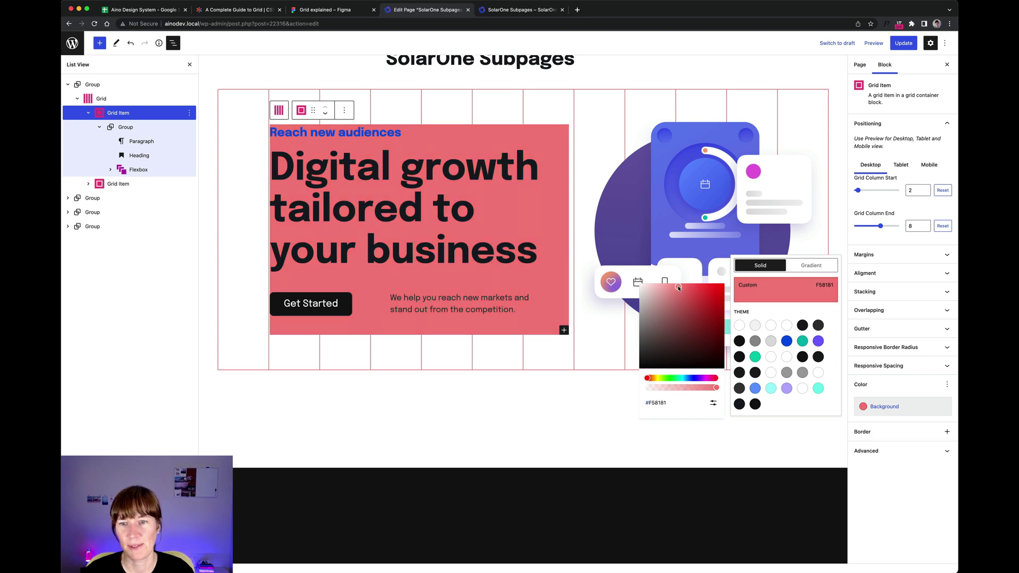
Reset the Grid Item's background color and update the page
click(947, 384)
click(947, 385)
click(904, 425)
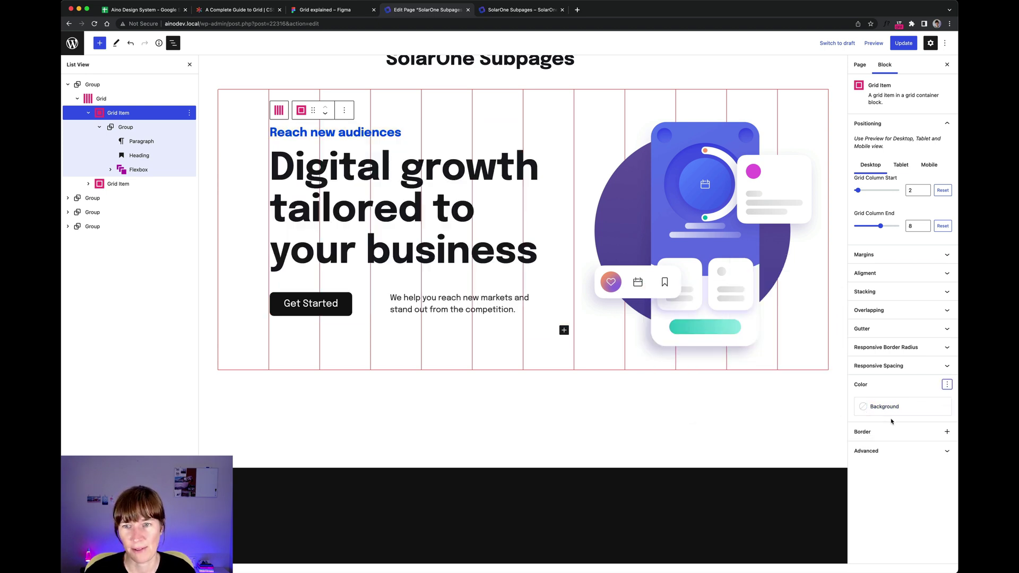
click(904, 43)
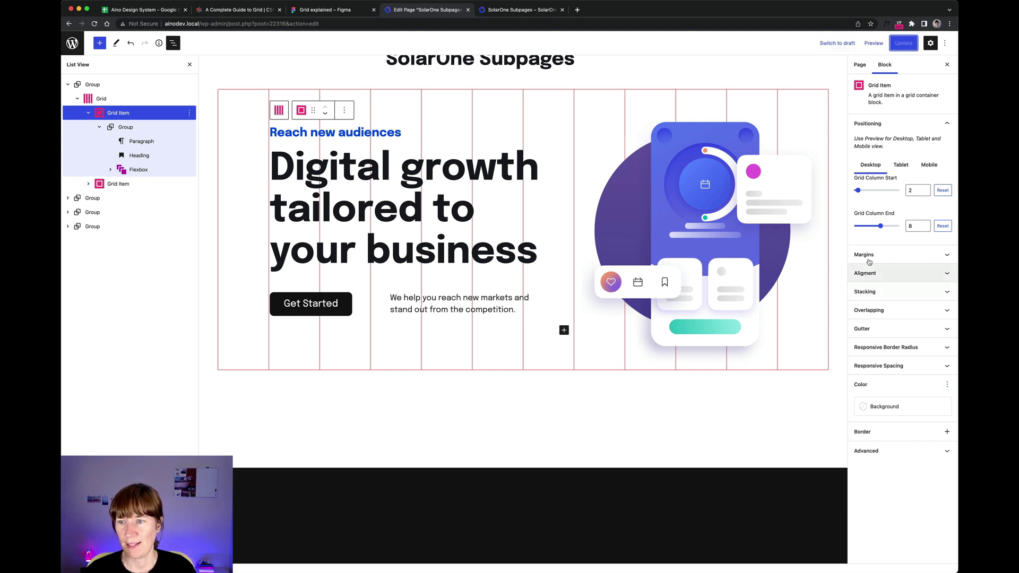
click(881, 298)
click(882, 296)
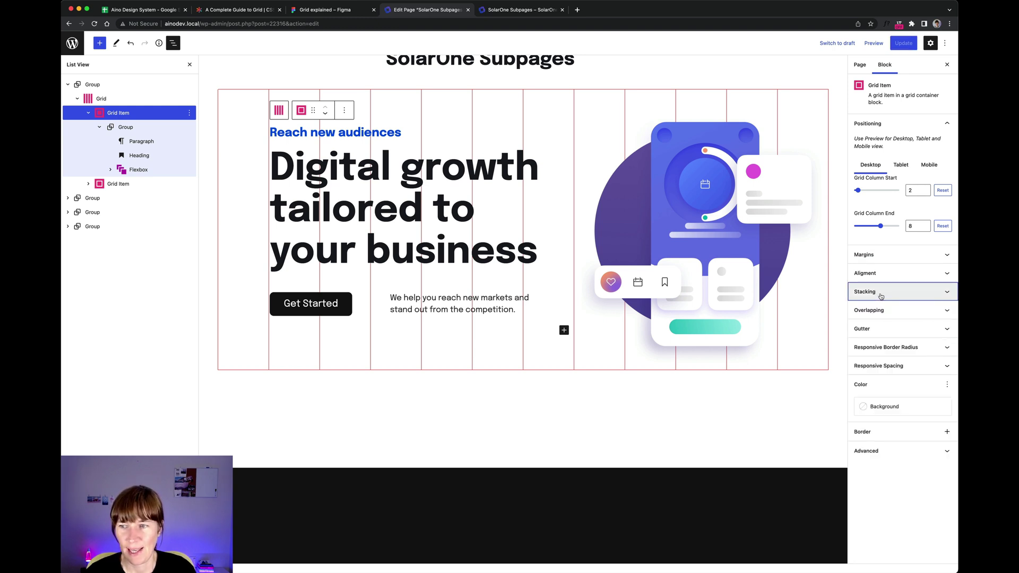
click(883, 314)
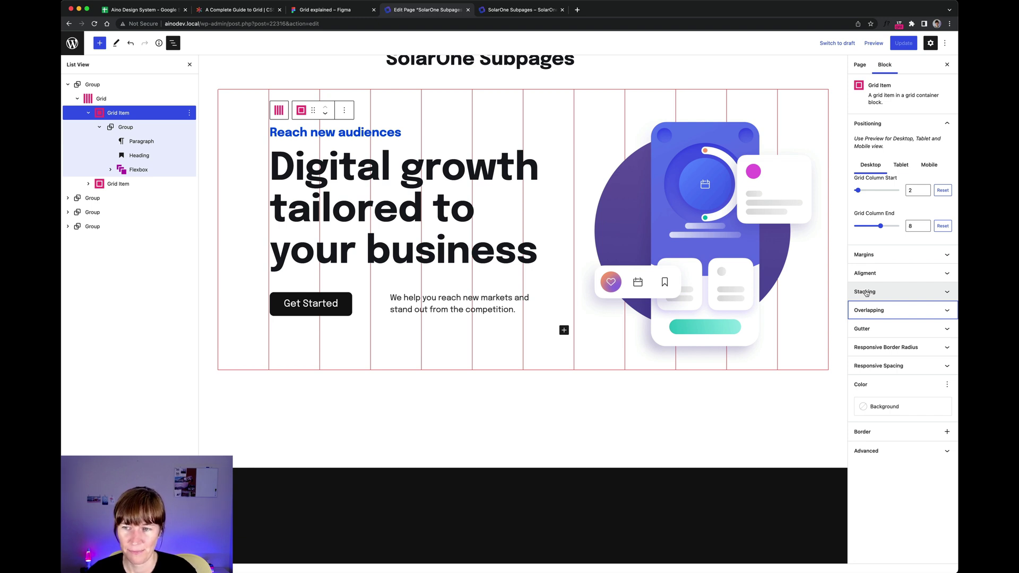
Try a different desktop top margin on the heading's Grid Item, reset it and update the page
click(868, 256)
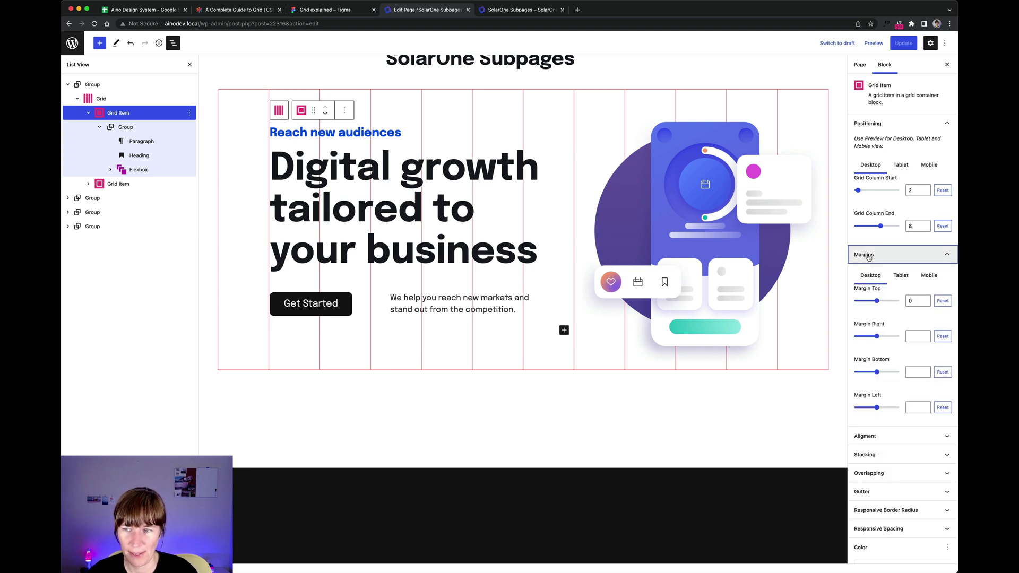
drag(877, 301, 879, 301)
click(945, 301)
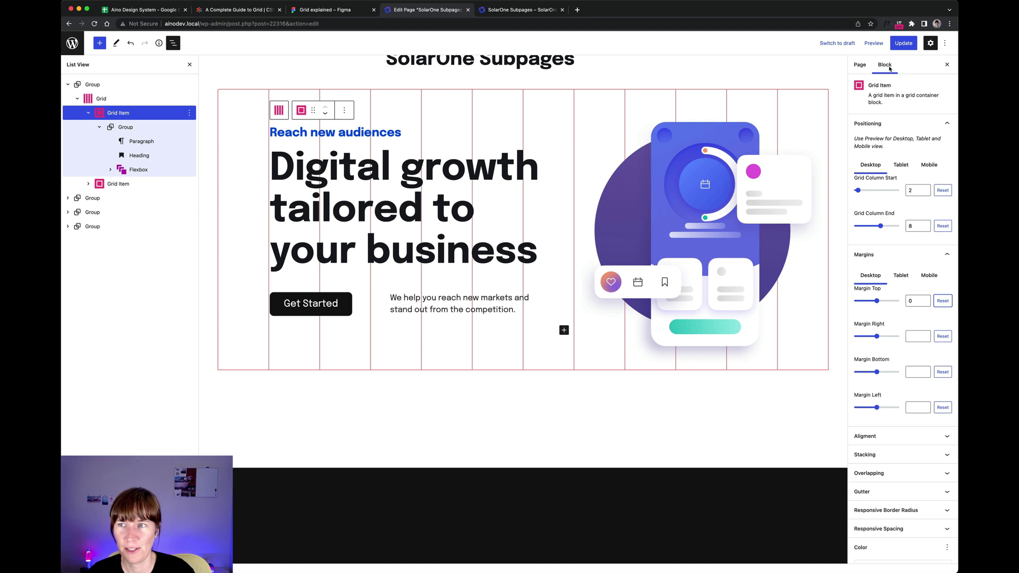
click(898, 45)
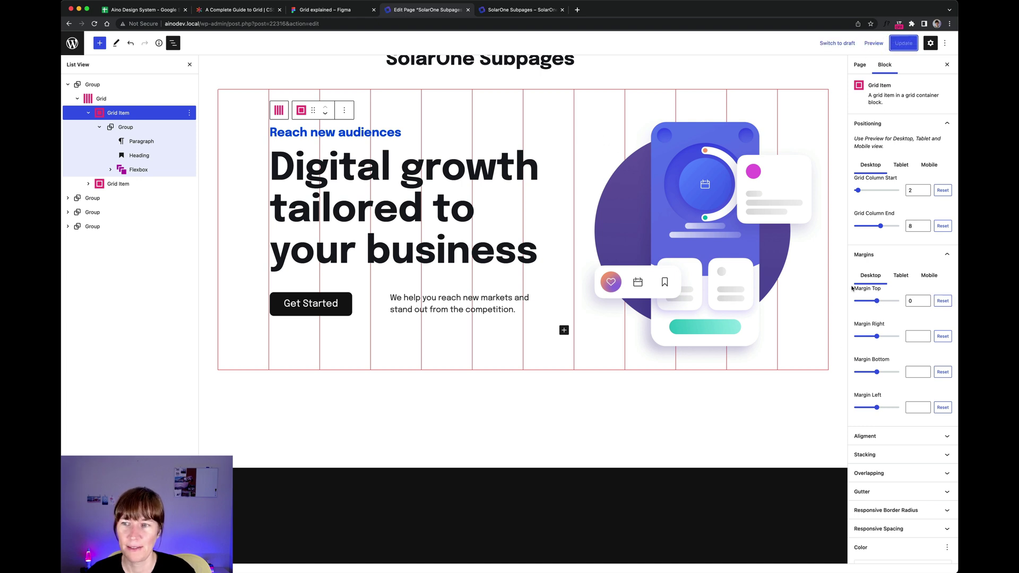
click(865, 255)
Enable Stacking for the heading's Grid Item and update the page
click(871, 292)
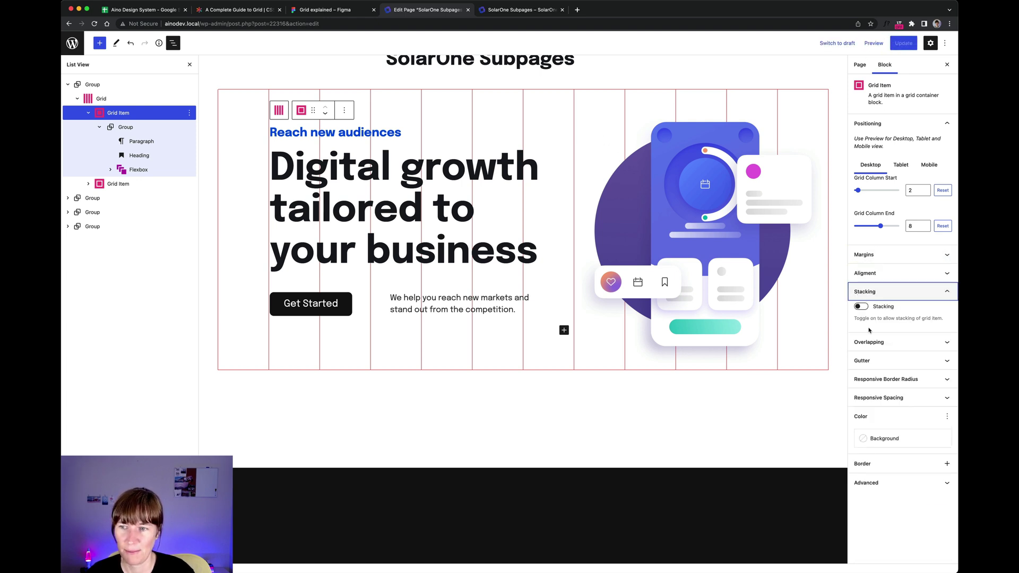
click(861, 306)
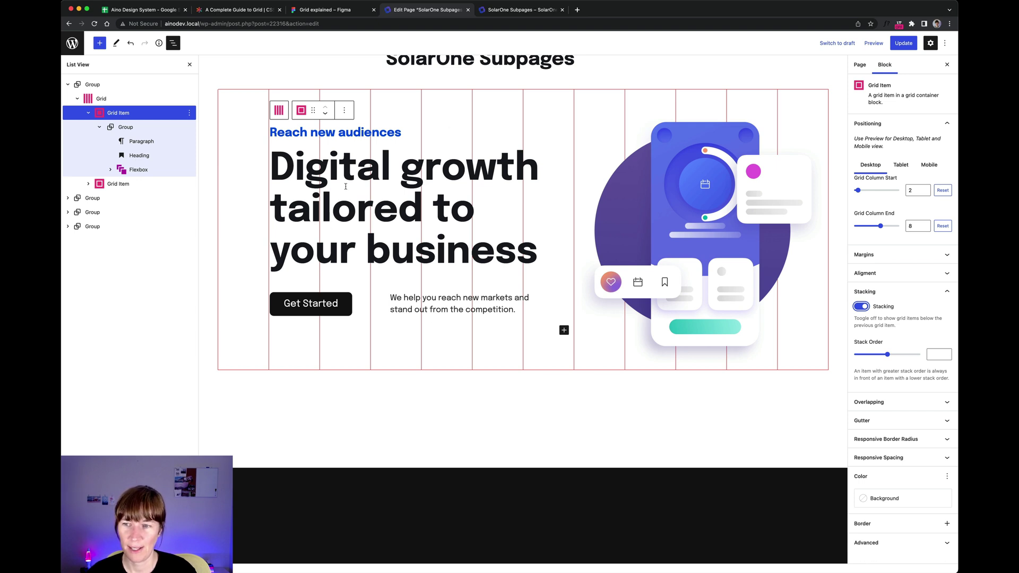
click(877, 294)
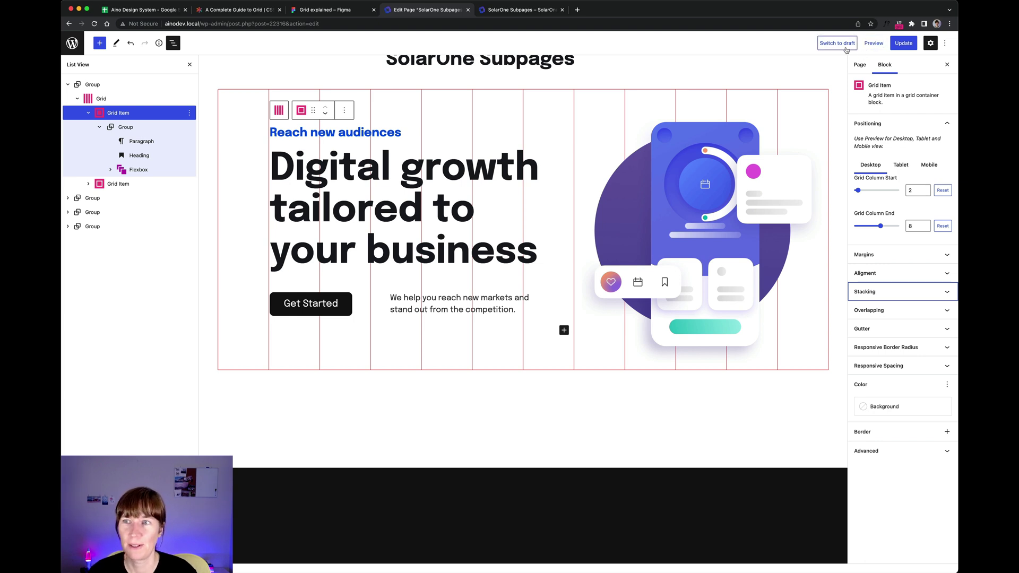
click(904, 46)
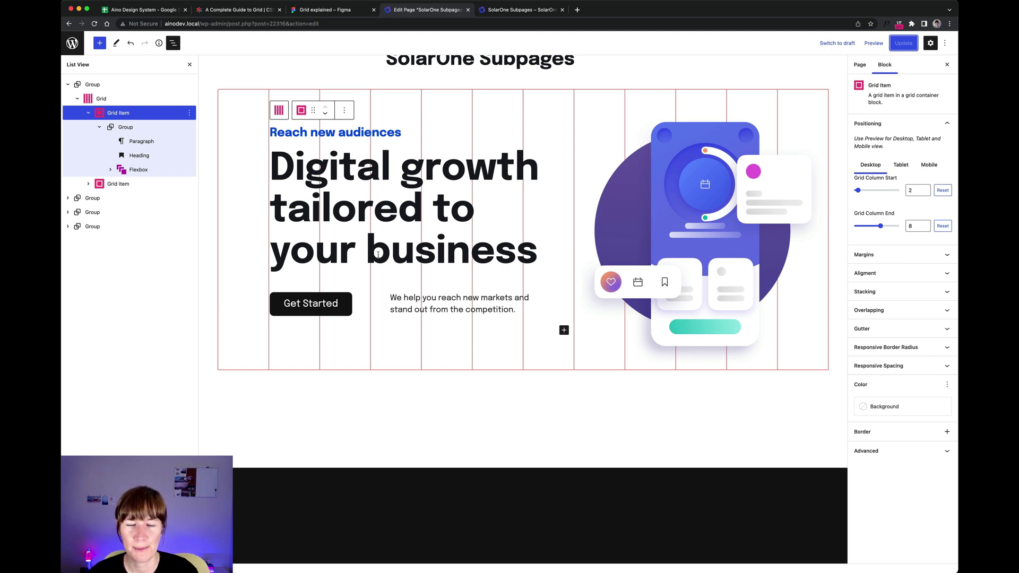
Inspect the block settings of the hero section's outer Group and the Grid nested inside it
scroll(378, 254, up, 1)
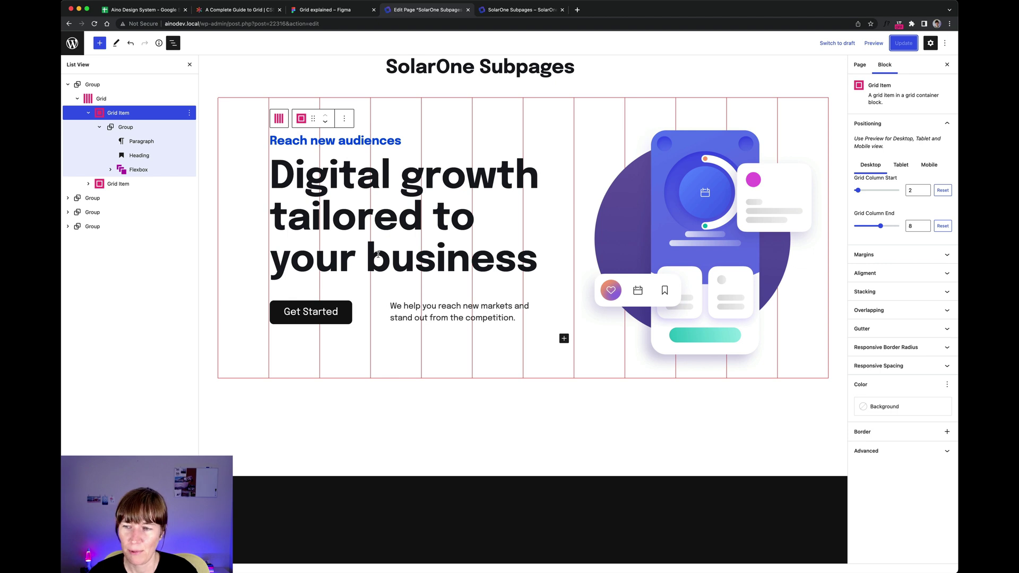
scroll(422, 250, down, 1)
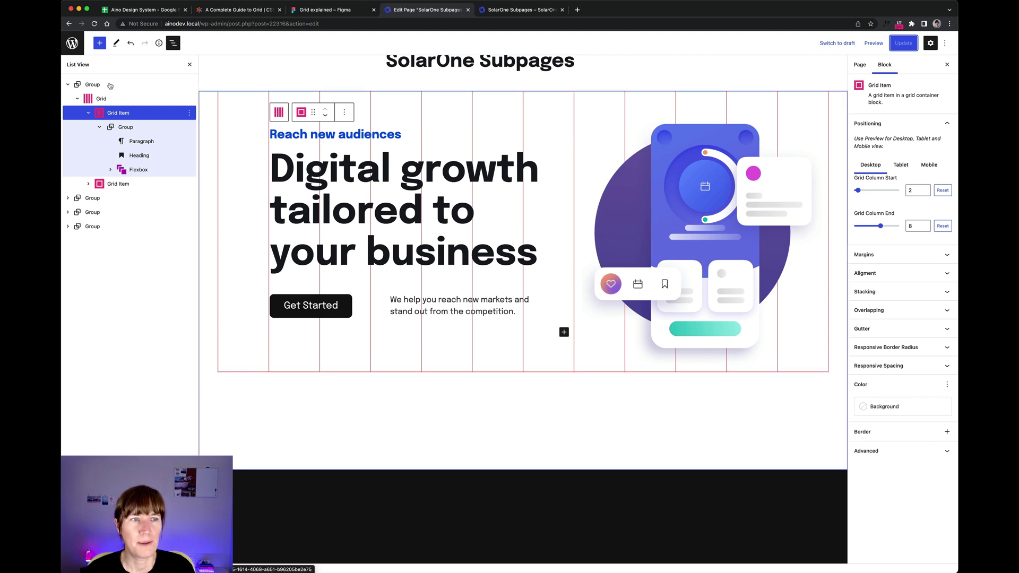
click(94, 85)
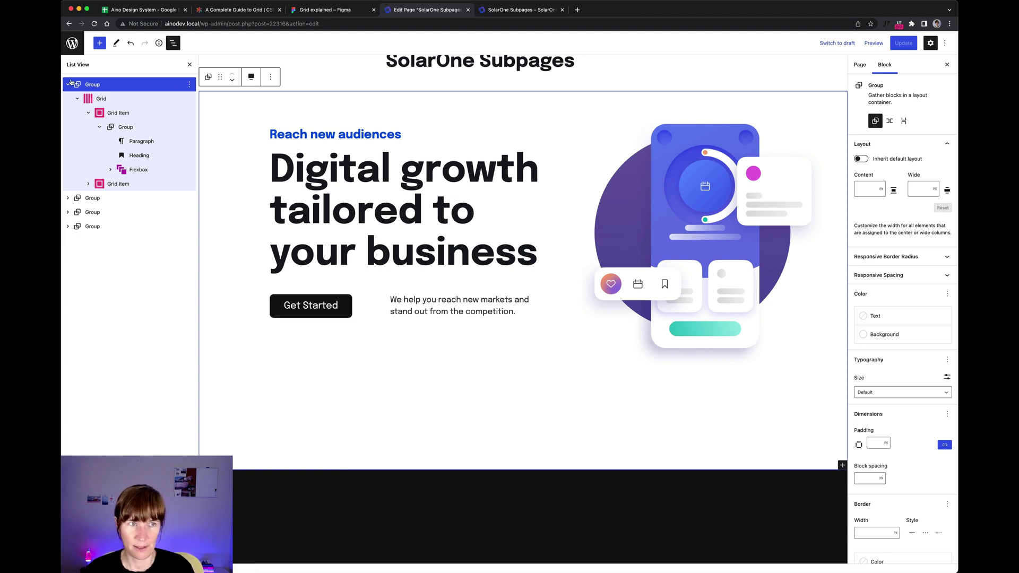
click(89, 200)
click(120, 101)
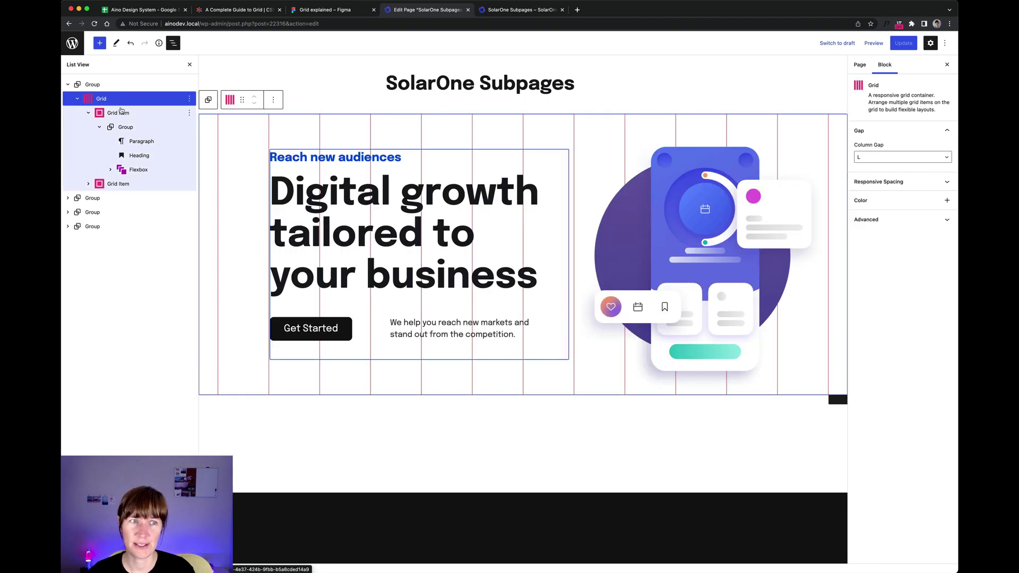
click(117, 85)
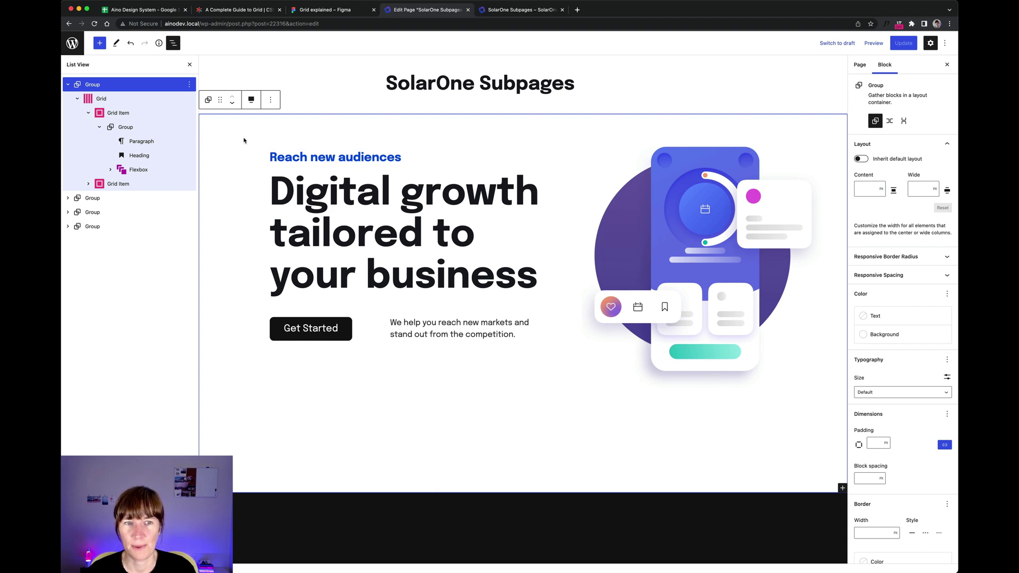
Try the Background 2 color on the hero section's outer Group, return it to Background 1 and update the page
scroll(244, 142, down, 1)
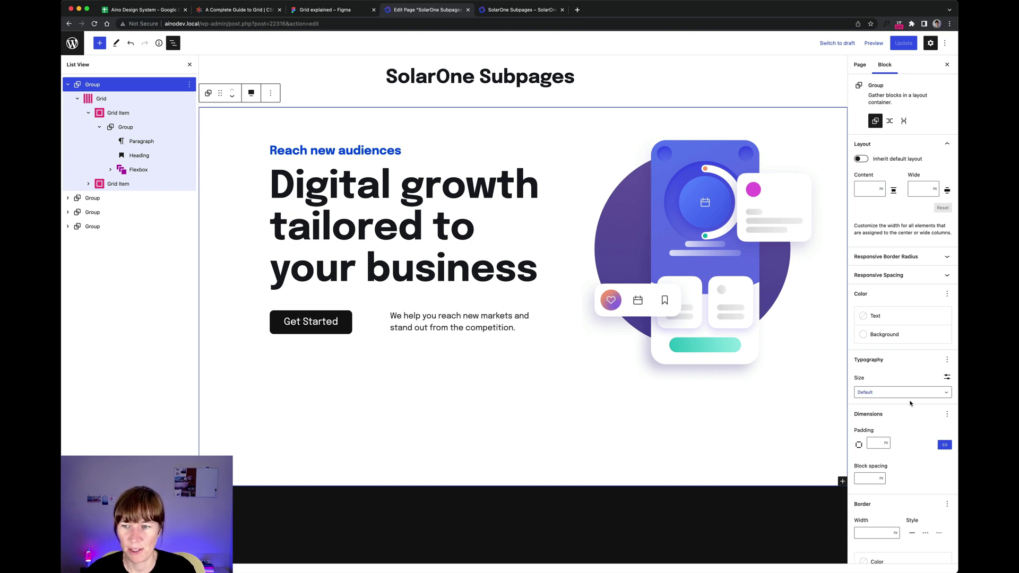
click(888, 337)
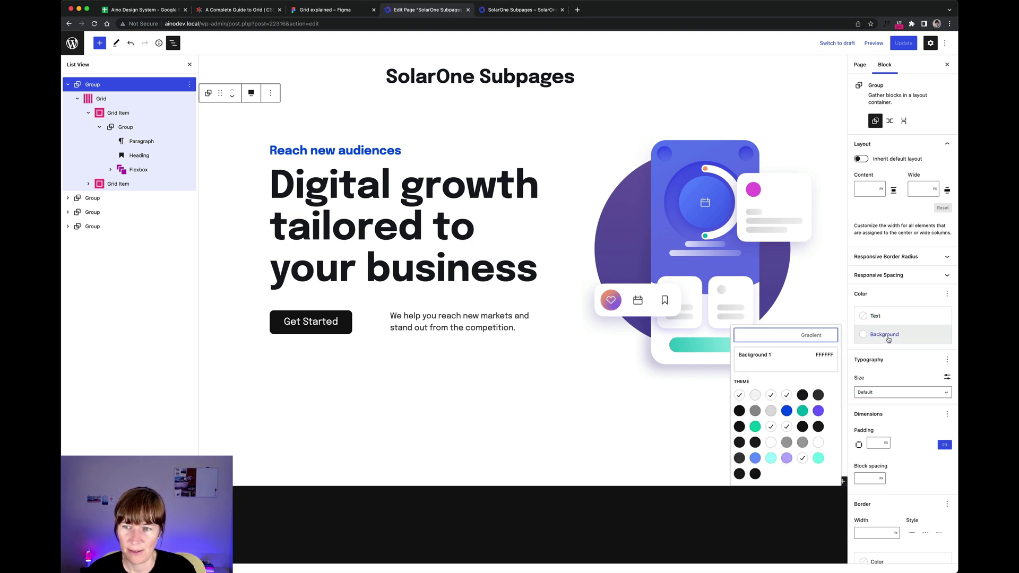
click(755, 395)
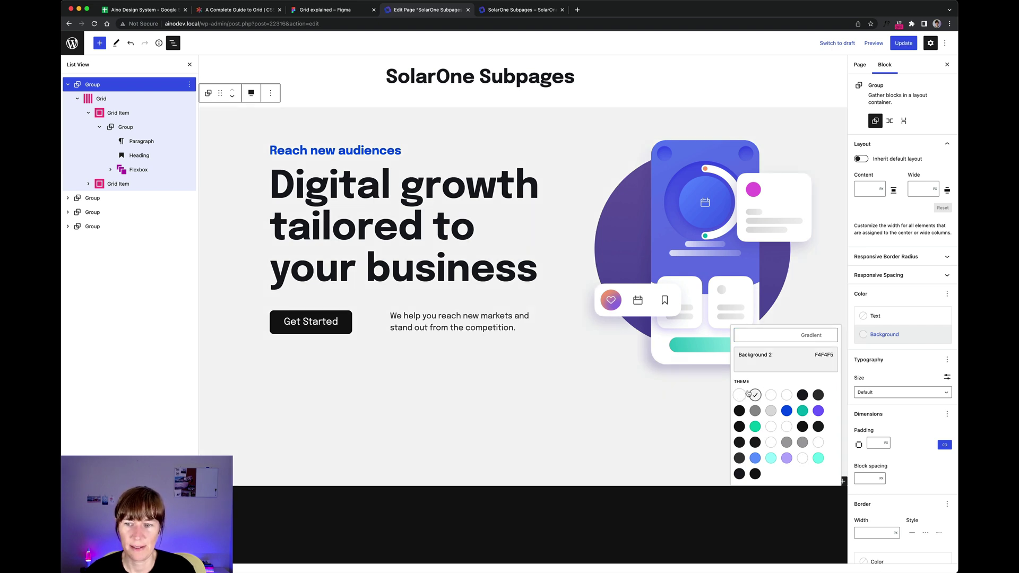
click(740, 395)
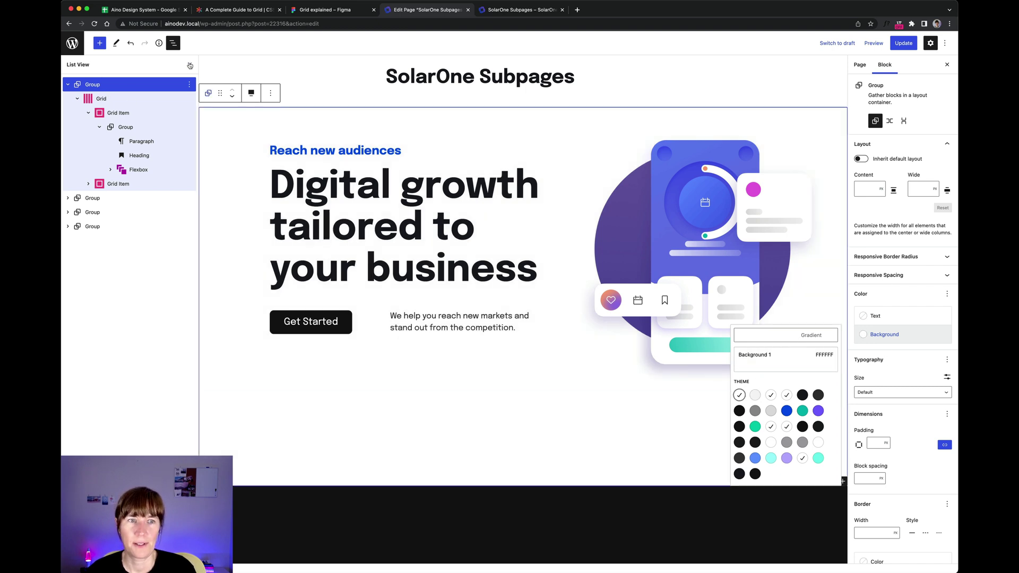
click(232, 97)
click(232, 90)
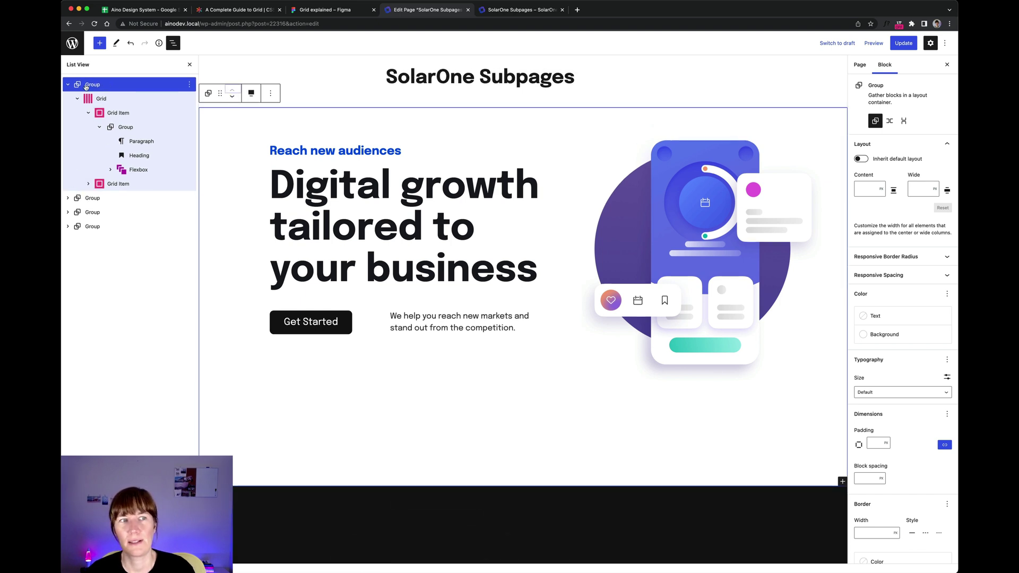
click(68, 85)
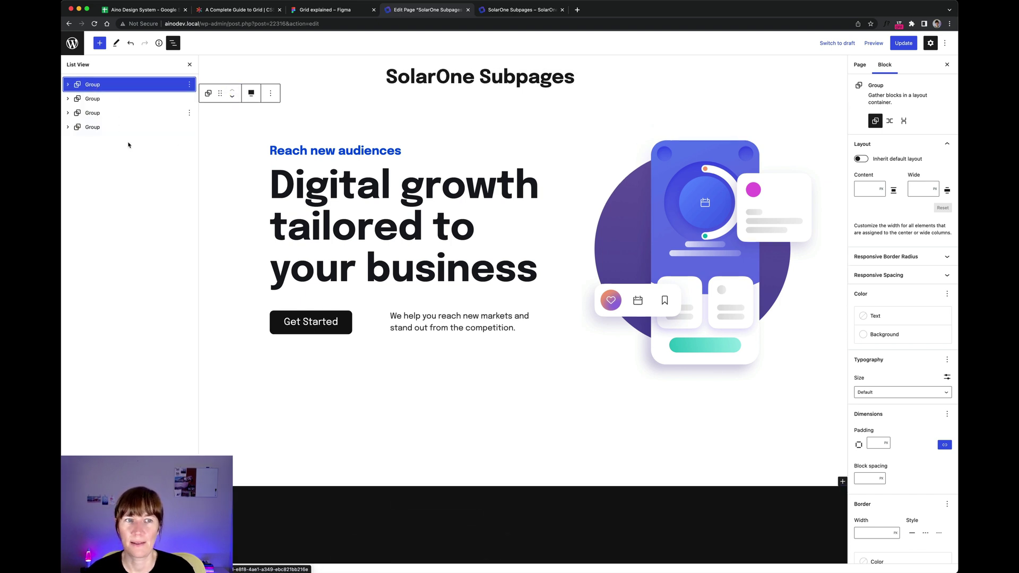
click(905, 45)
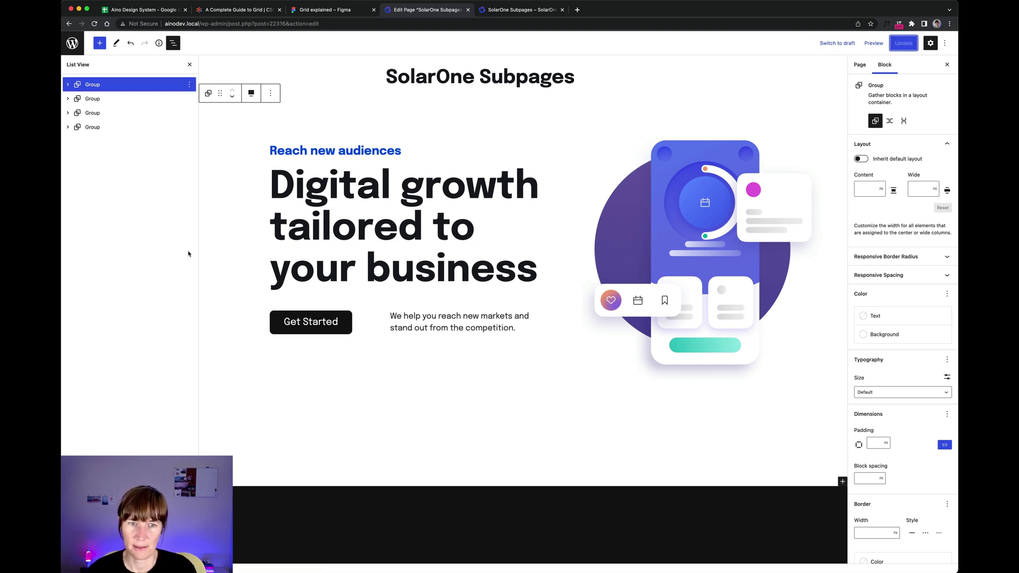
Compare the Responsive Spacing padding of the hero section's Group with that of the Frequently asked questions Group
click(343, 123)
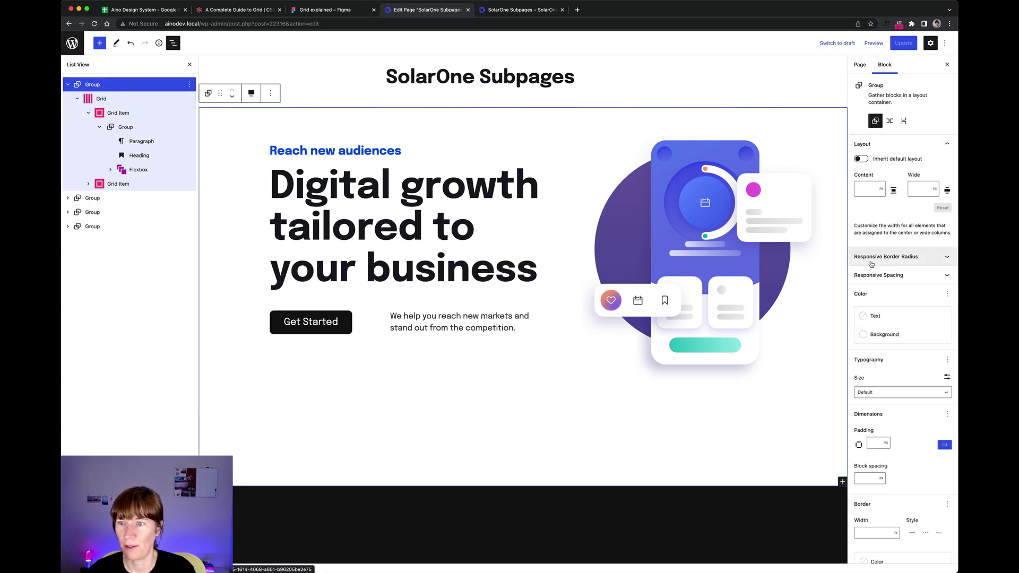
click(876, 275)
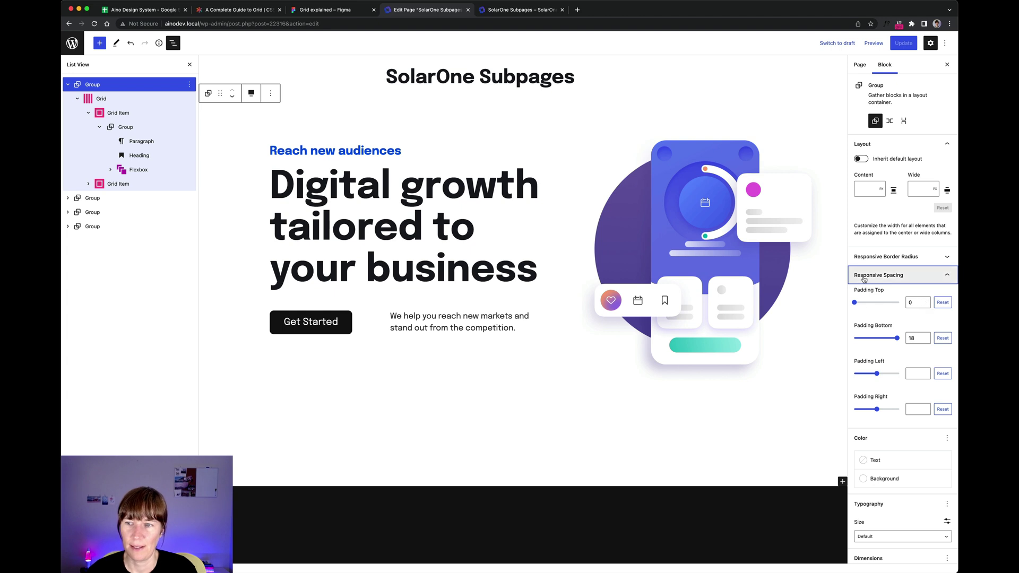
scroll(493, 407, down, 5)
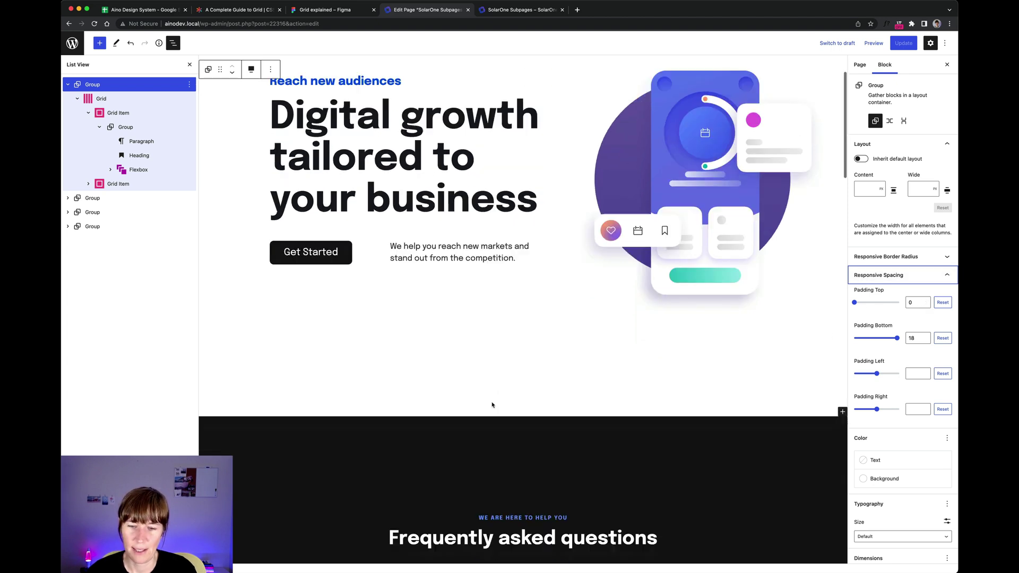
click(484, 367)
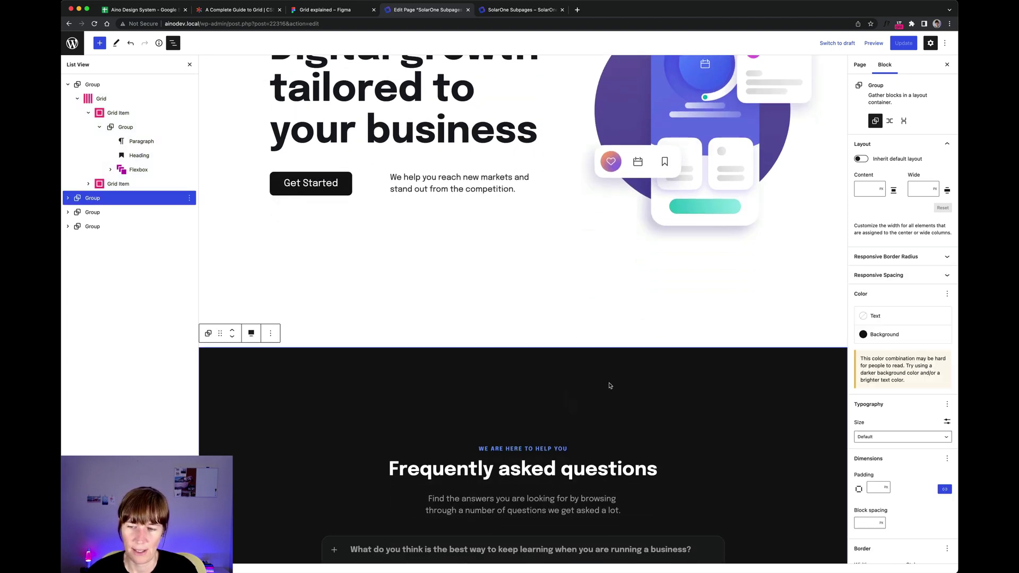
click(905, 275)
scroll(641, 393, down, 14)
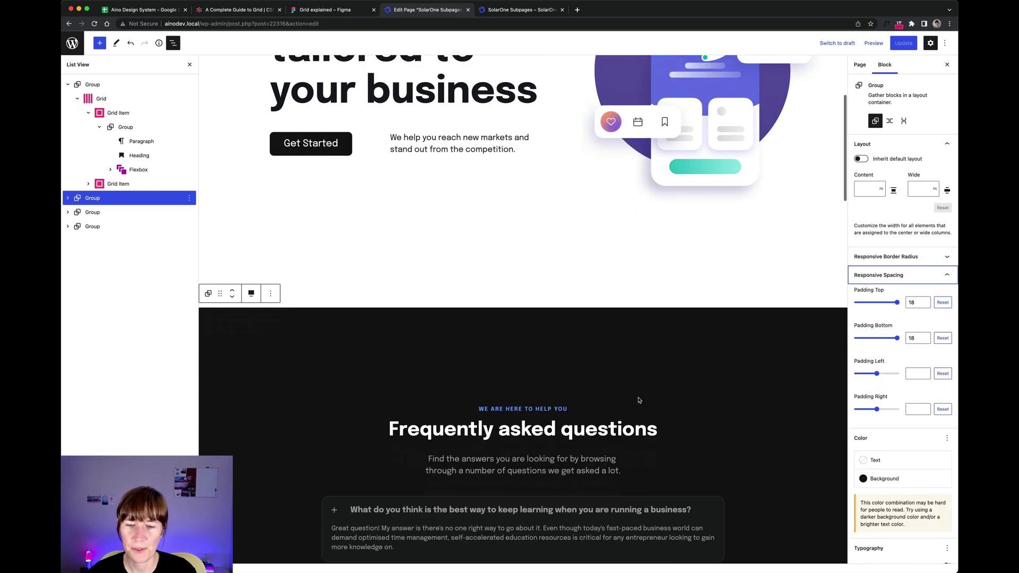
scroll(641, 382, down, 8)
scroll(642, 367, up, 10)
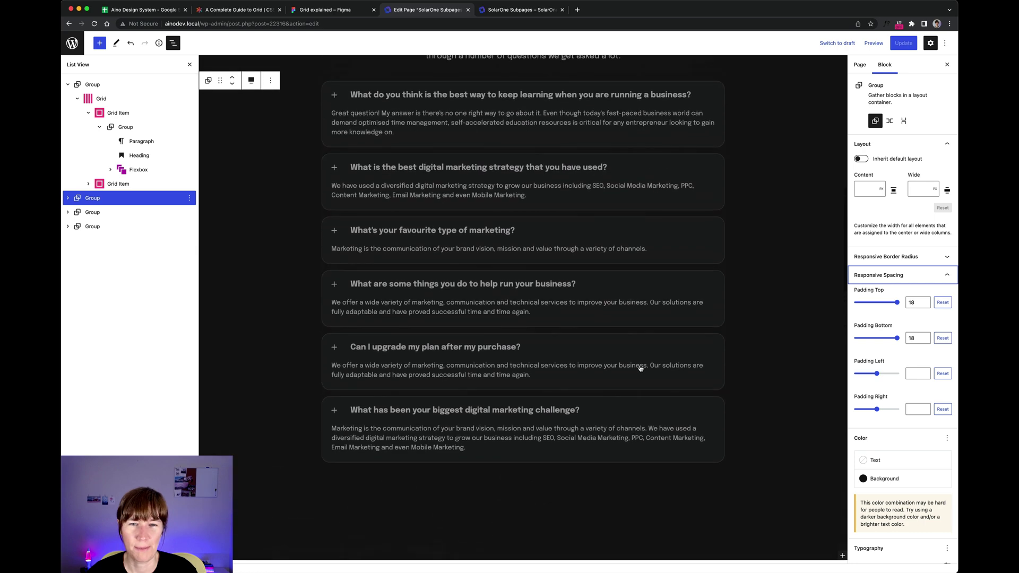
scroll(531, 183, up, 1)
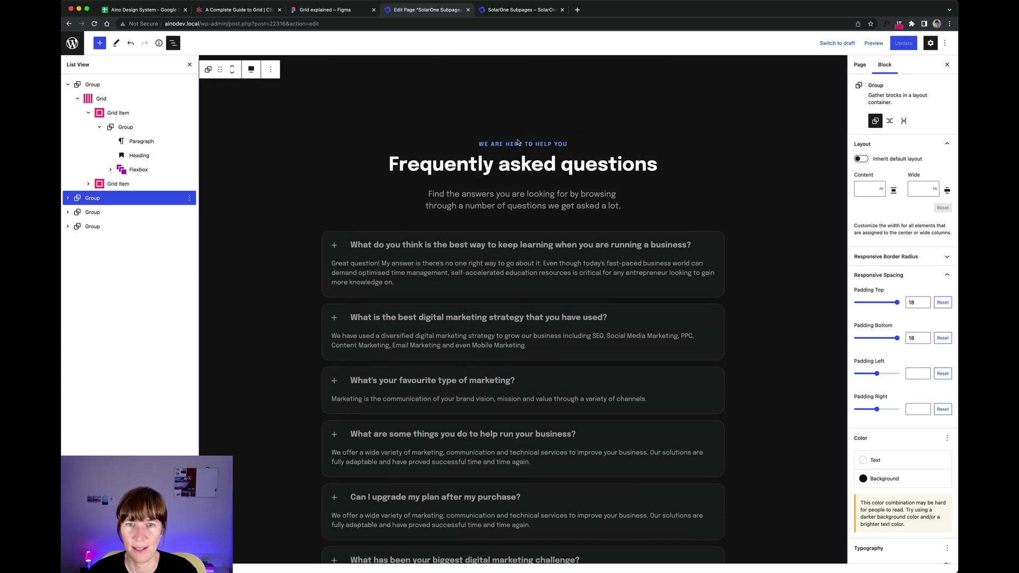
Examine the Grid, the heading's Grid Item positioning and the outer Group of the Frequently asked questions section
click(499, 142)
click(101, 211)
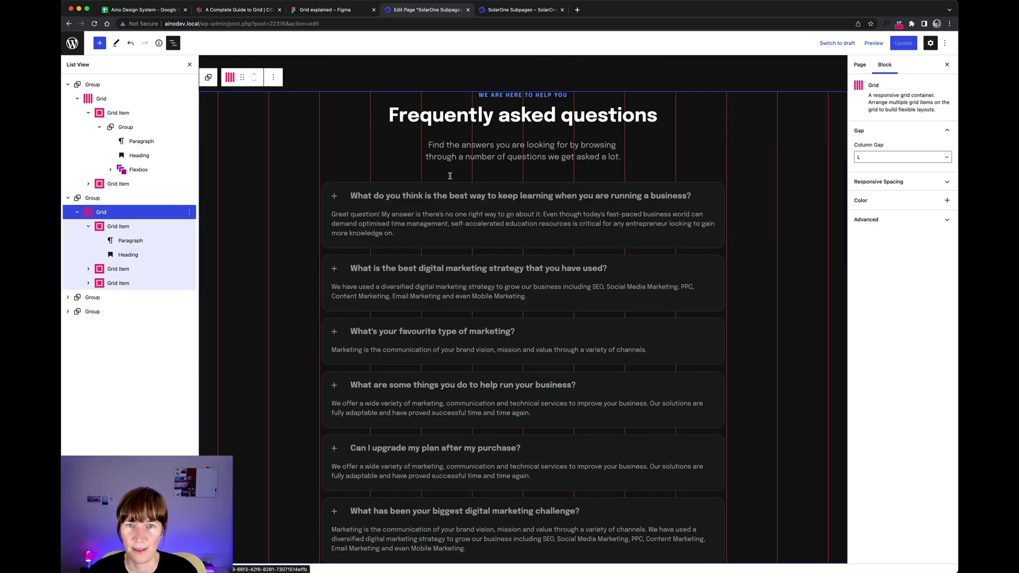
click(344, 150)
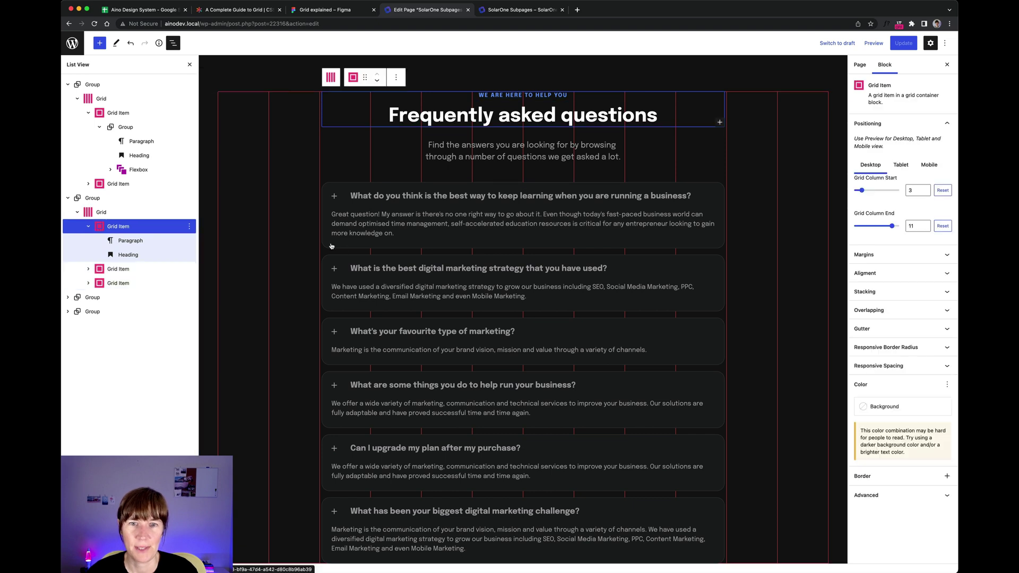
scroll(490, 159, up, 1)
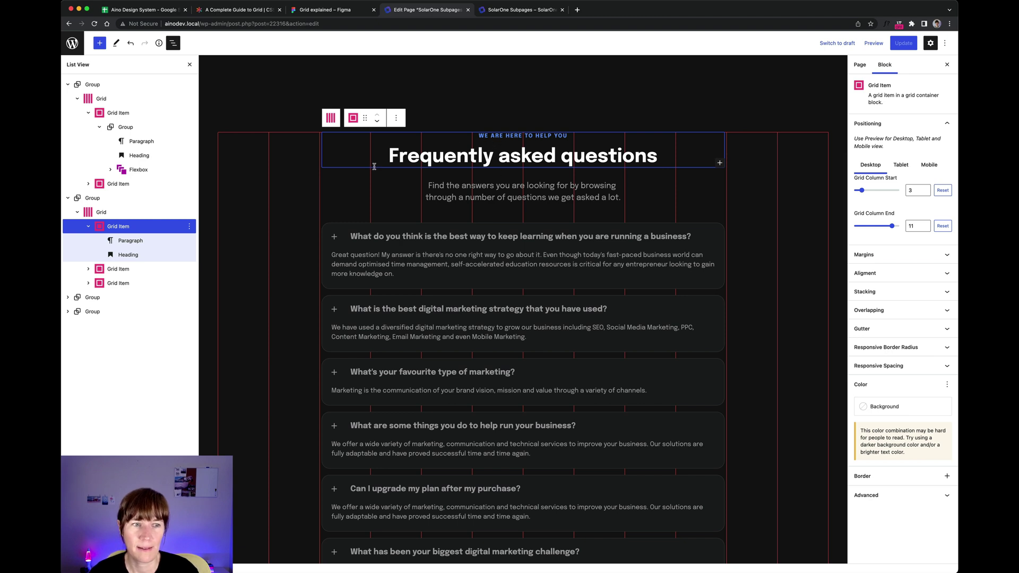
scroll(299, 107, up, 3)
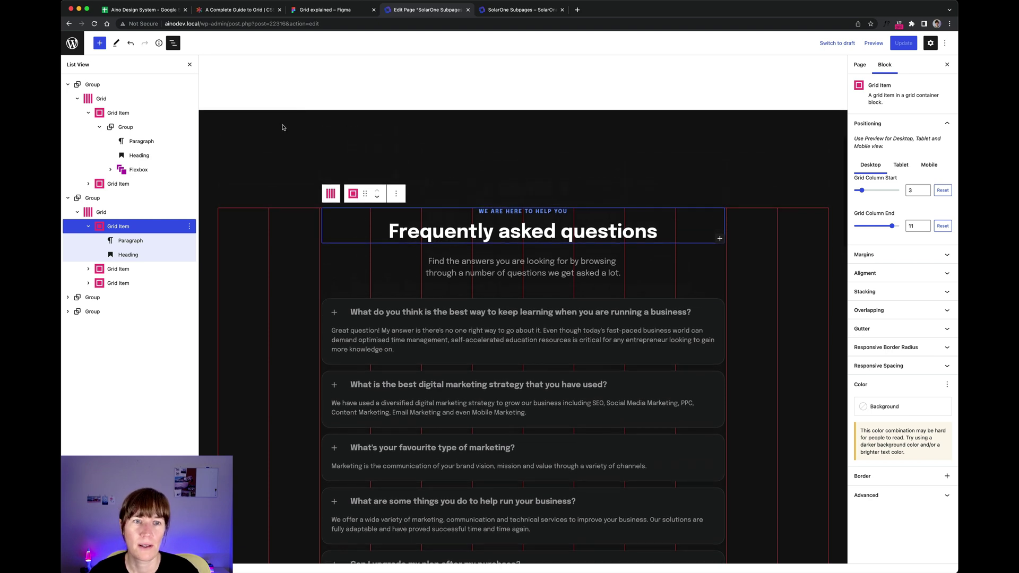
click(282, 127)
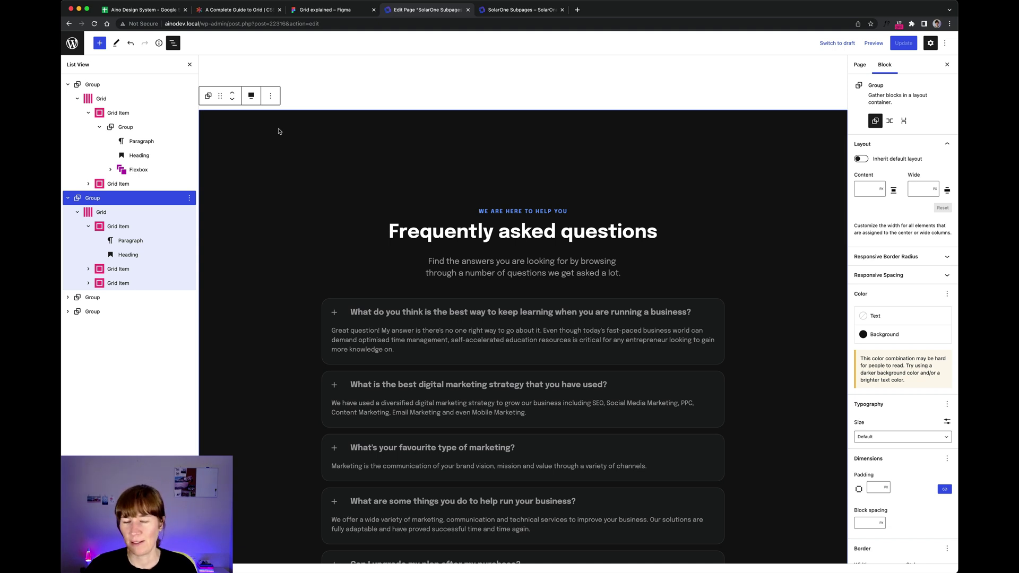
Check the Column Gap options of the hero section's Grid against the gap in the Grid explained diagram in Figma
click(98, 98)
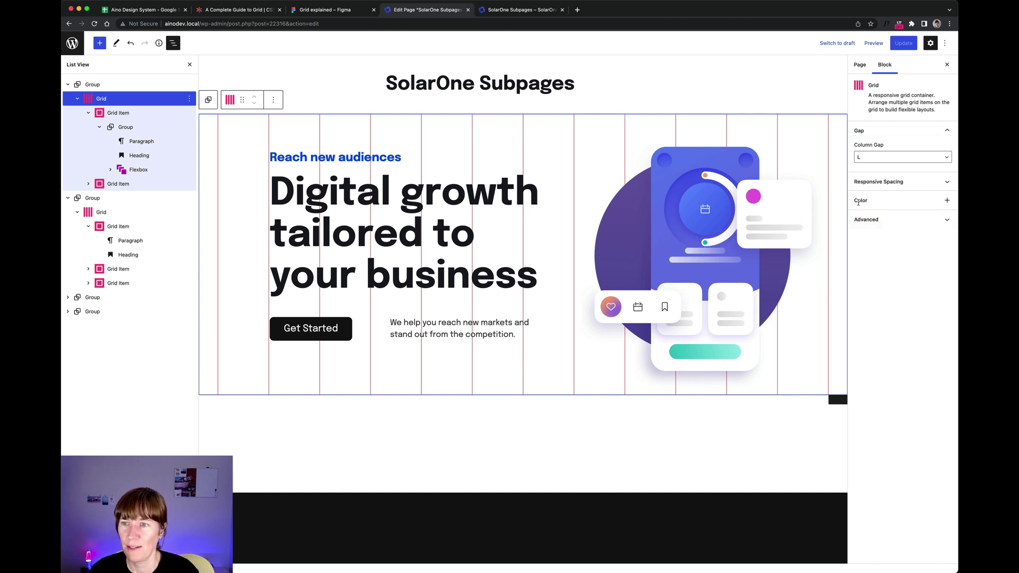
click(866, 157)
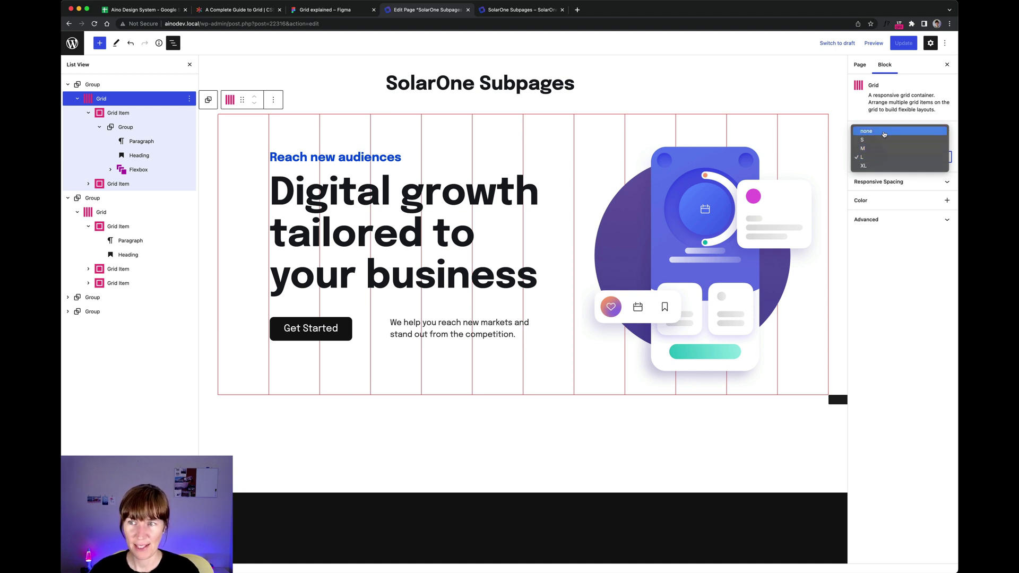
click(316, 15)
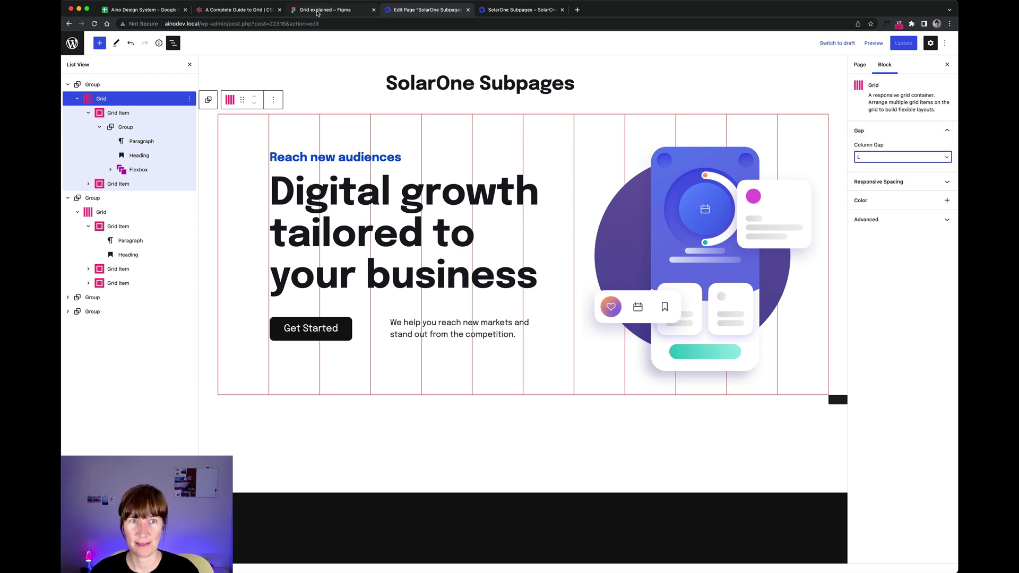
click(318, 15)
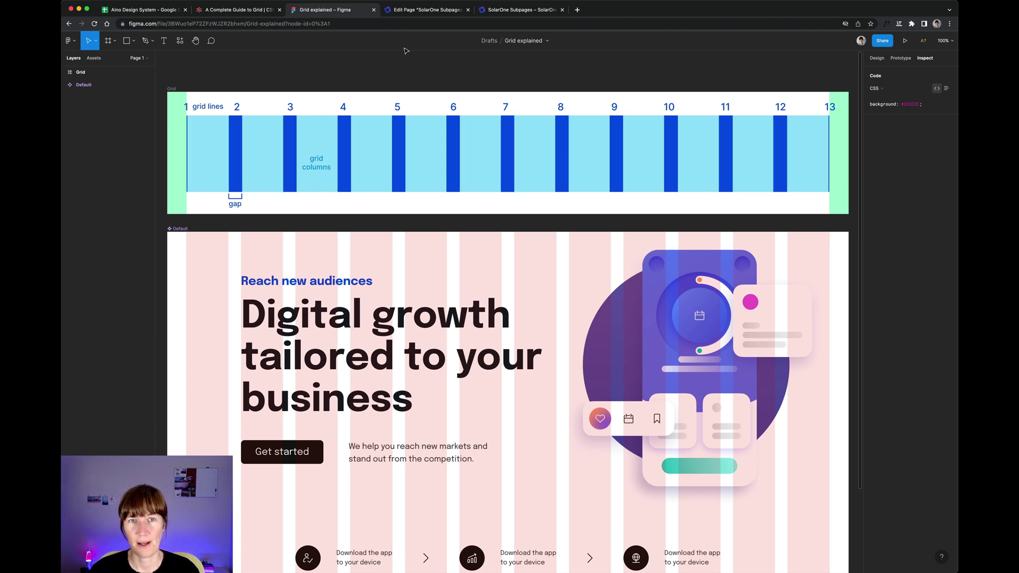
click(440, 16)
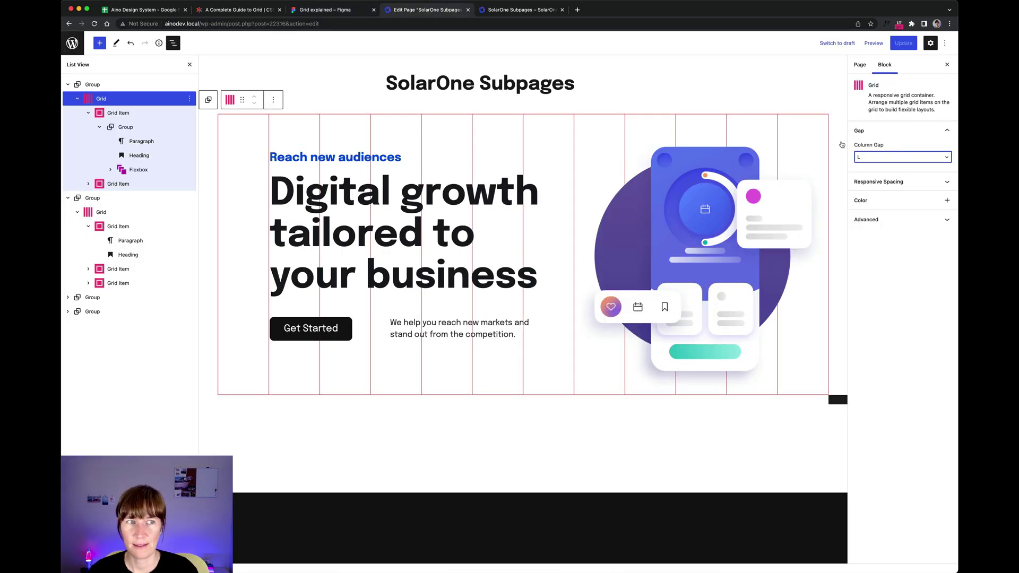
Look up the mobile and desktop values of the Column Gap sizes in the Aino Design System spreadsheet in Google Sheets
click(864, 159)
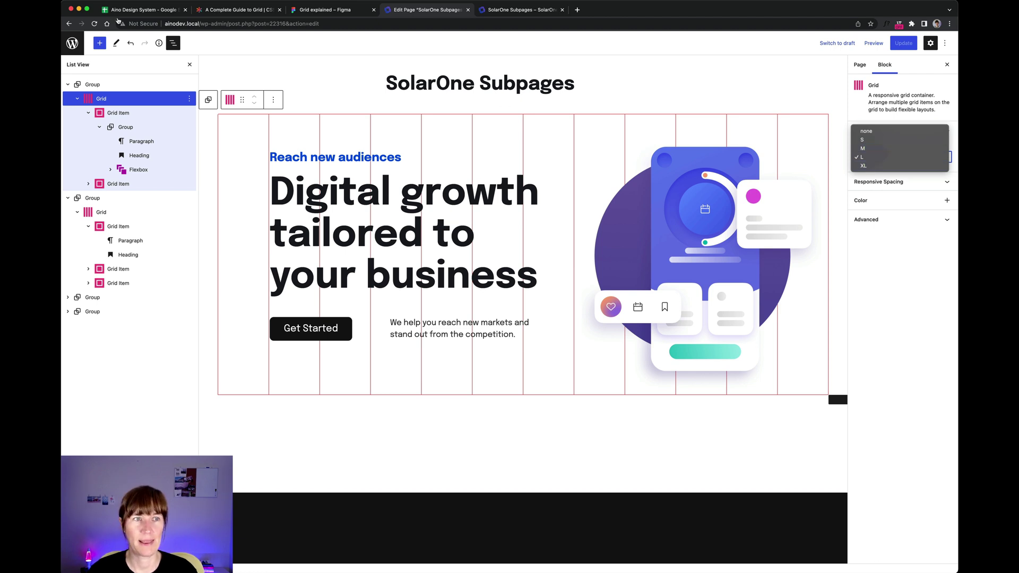
click(136, 9)
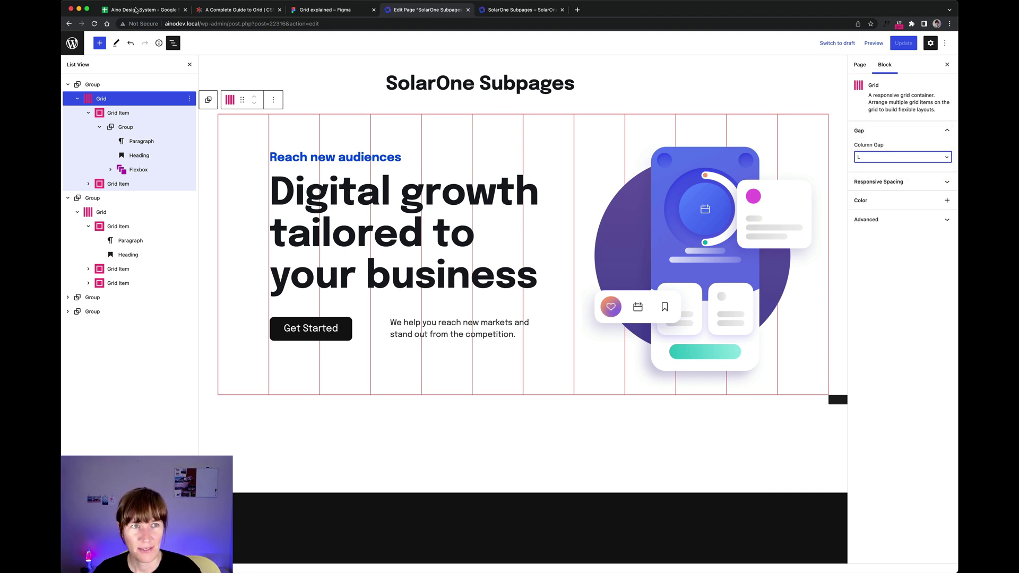
click(140, 10)
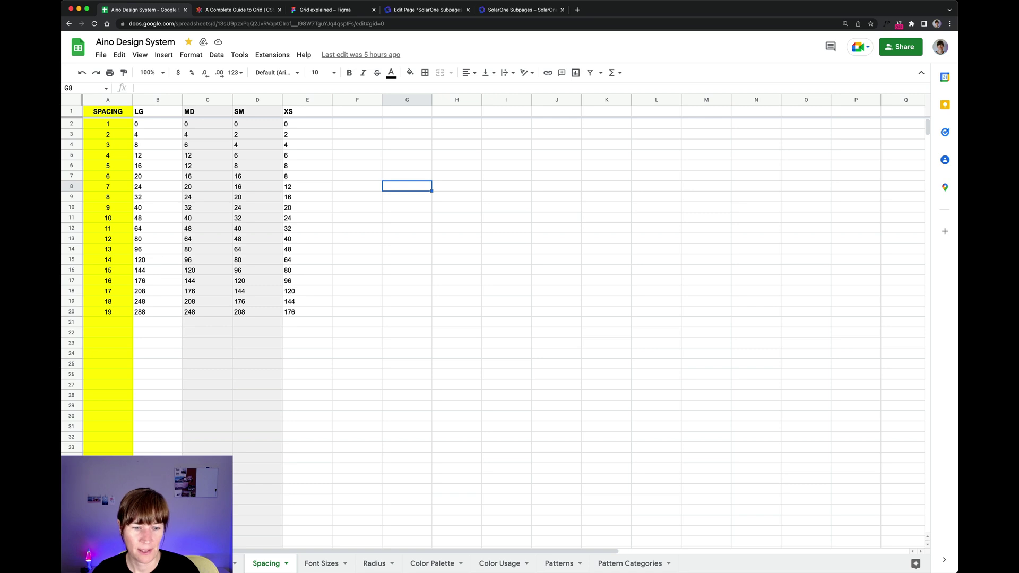
key(alt+Up)
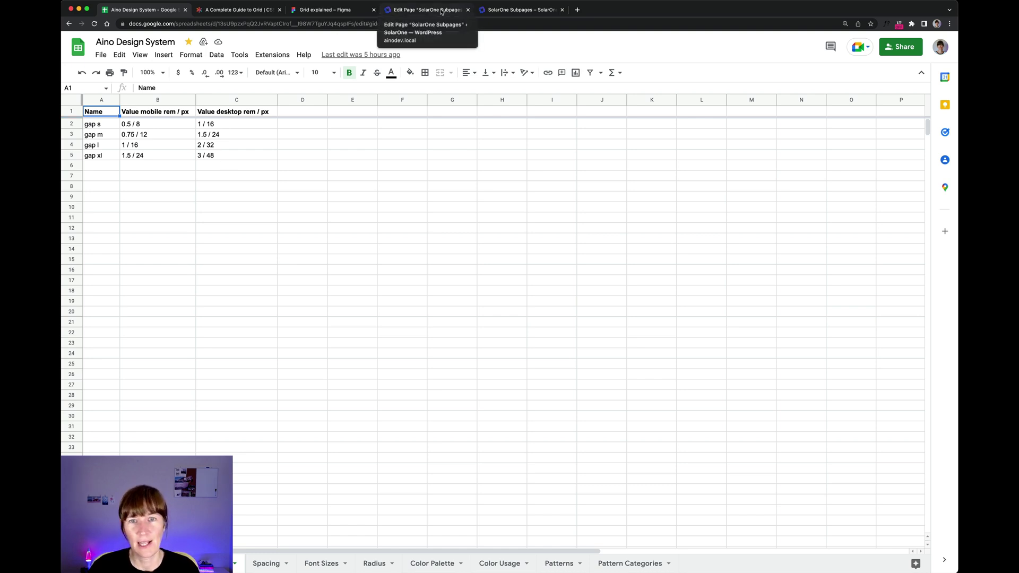
Switch back to the WordPress page editor and review the hero section with and without its grid lines
click(443, 10)
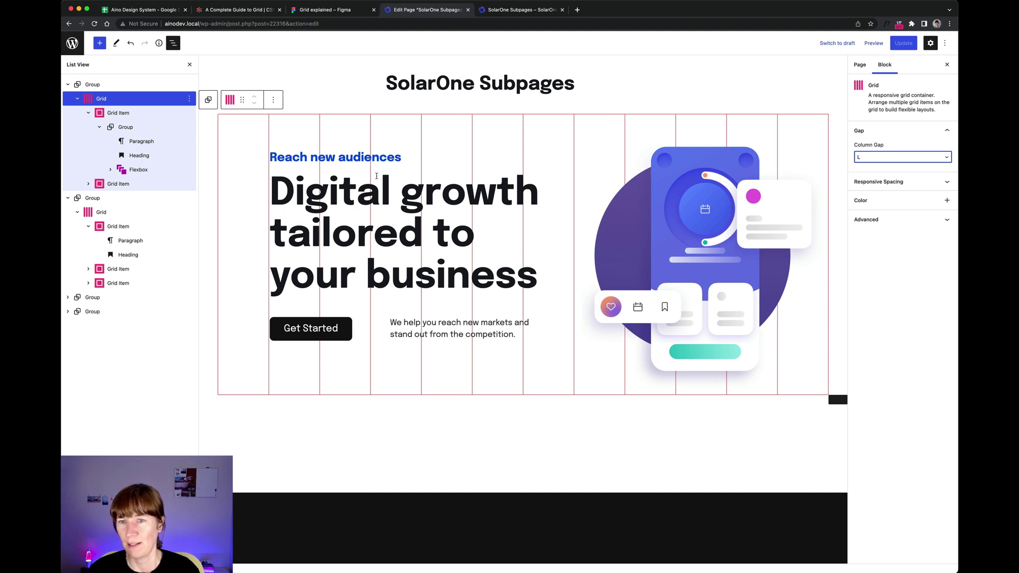
scroll(438, 135, down, 2)
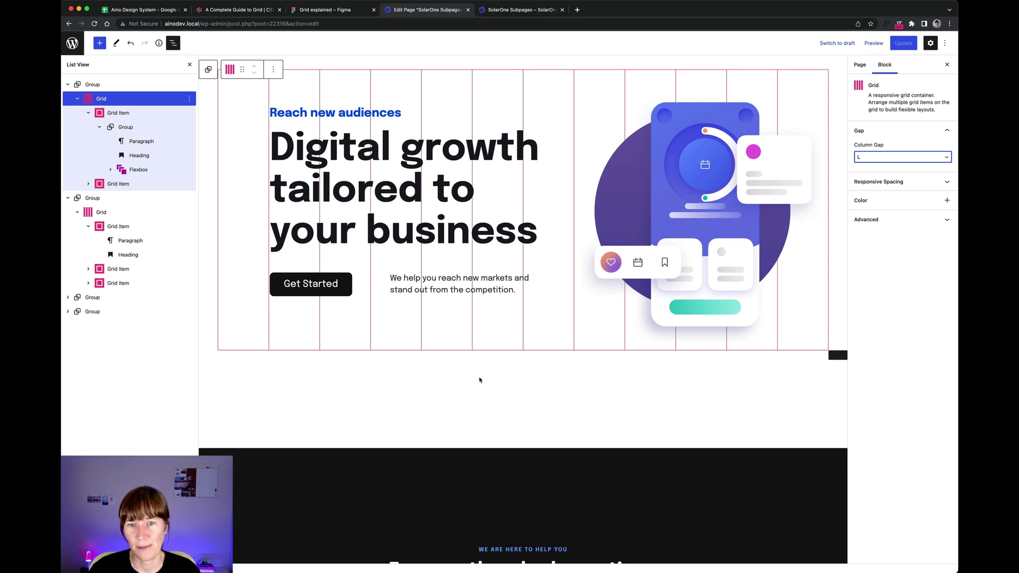
scroll(425, 369, down, 1)
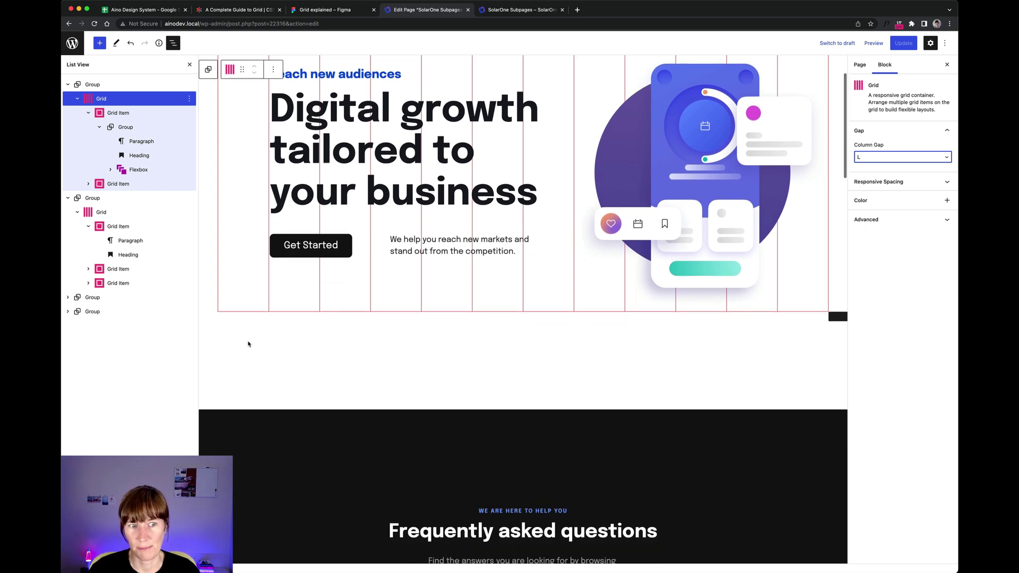
scroll(255, 346, up, 2)
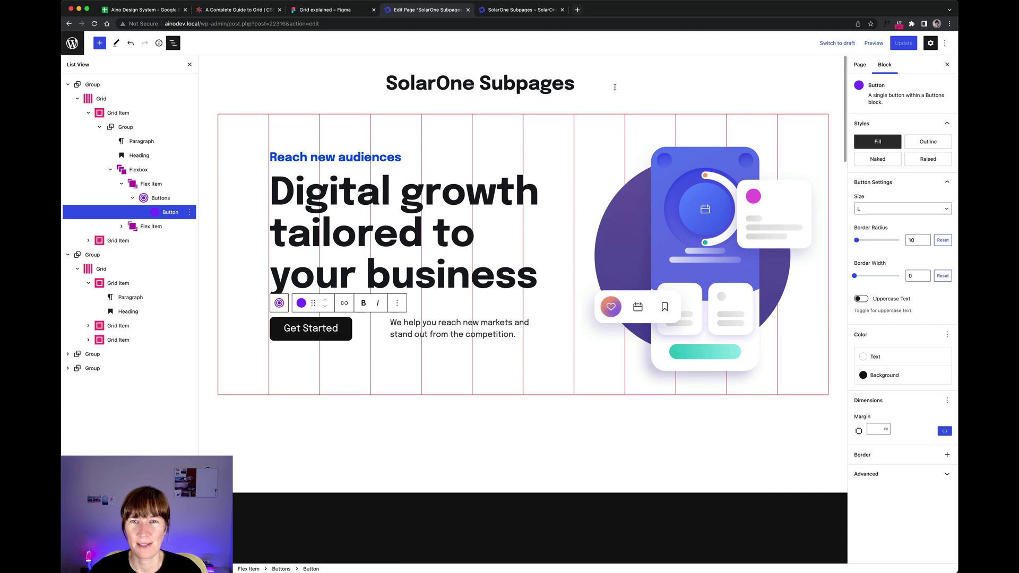
click(575, 83)
scroll(410, 136, down, 1)
scroll(410, 135, down, 1)
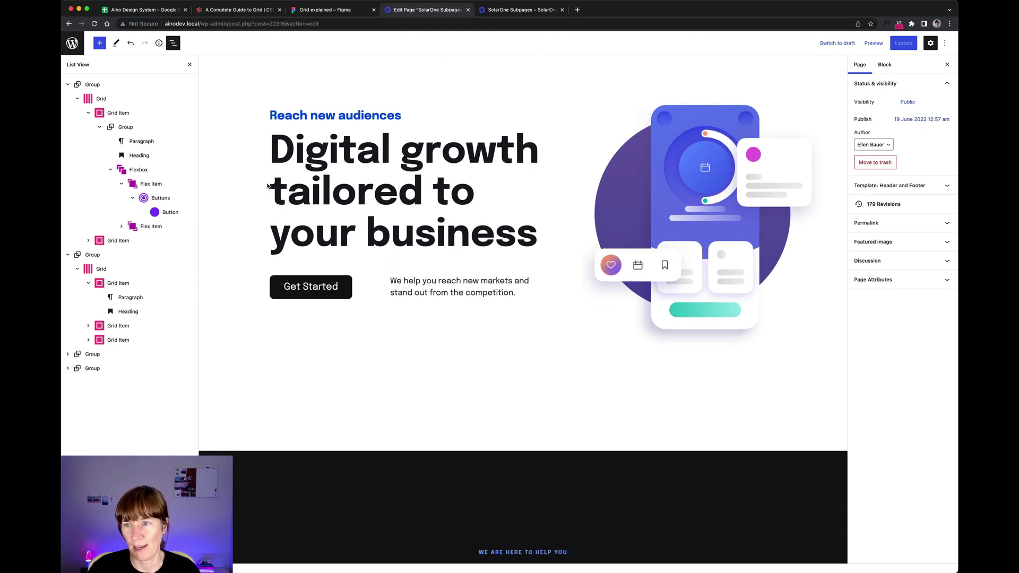
scroll(263, 196, down, 1)
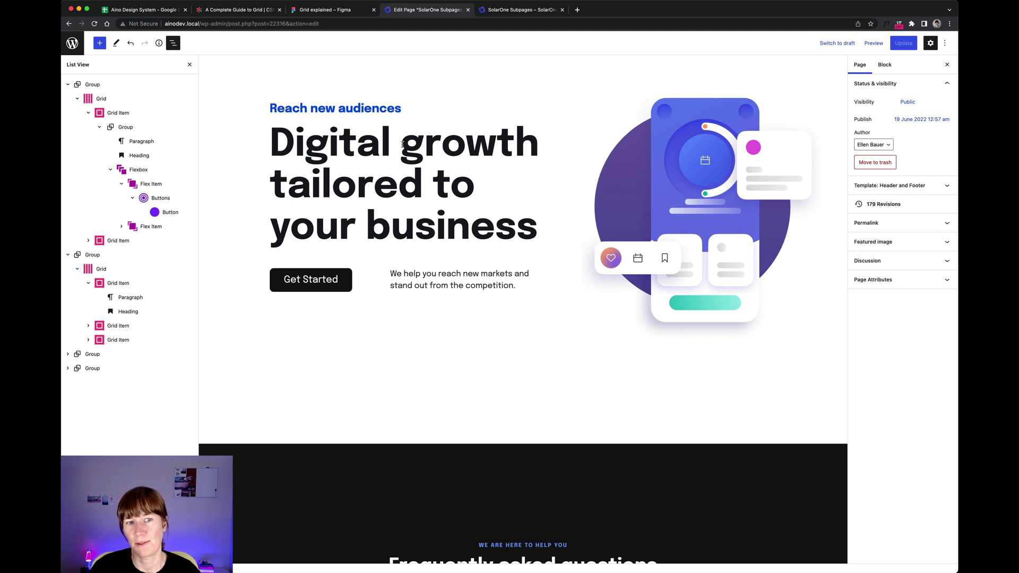
scroll(402, 145, down, 3)
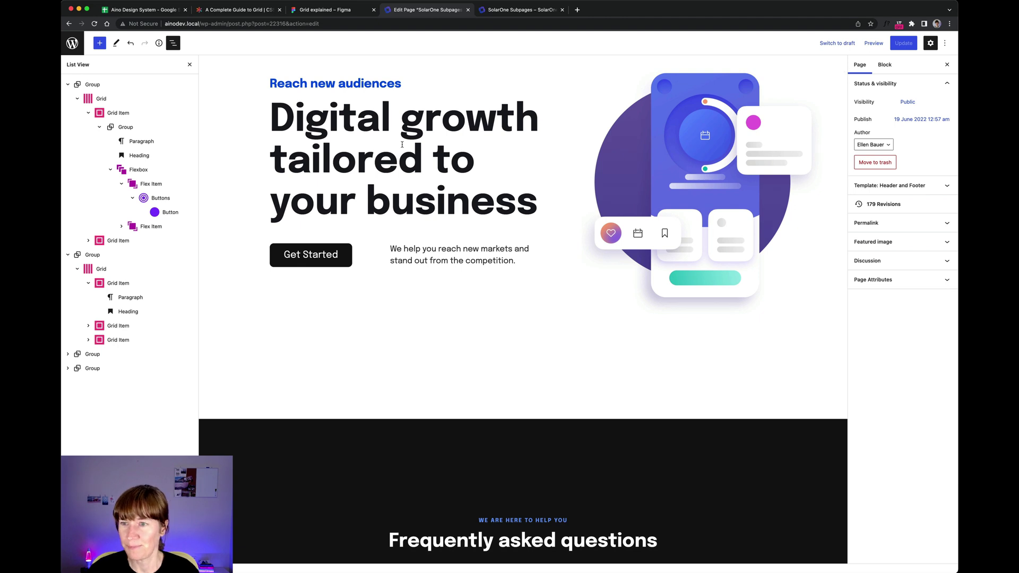
scroll(402, 145, up, 3)
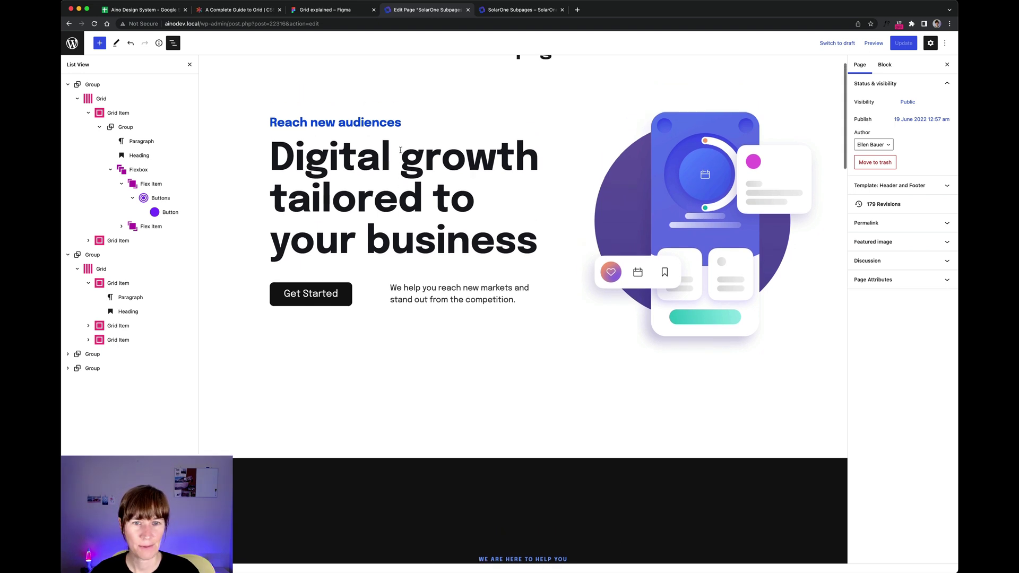
scroll(410, 155, down, 4)
scroll(410, 156, down, 5)
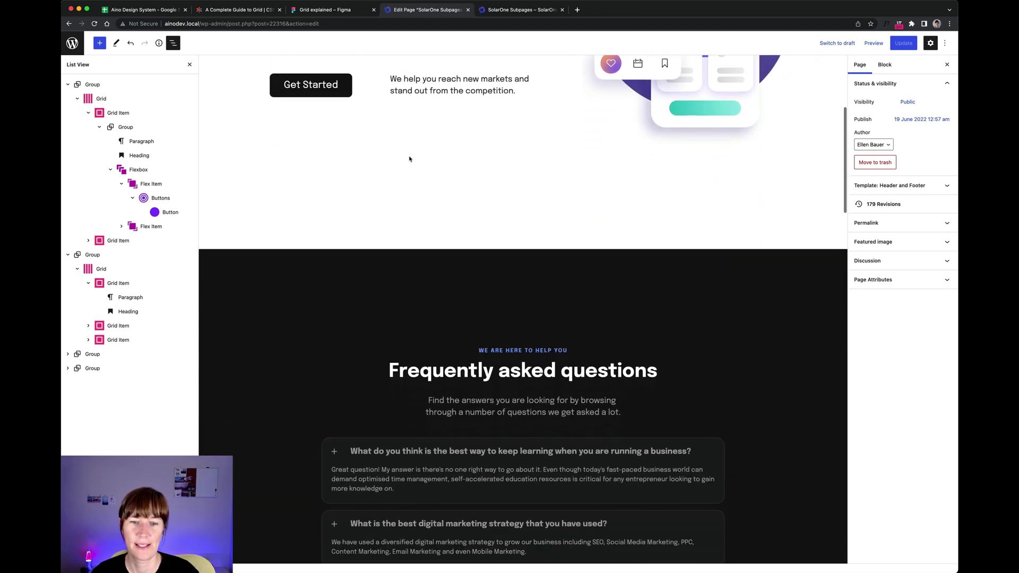
Examine the Frequently asked questions Group and the column positioning of the Our Journey so far heading's Grid Item
click(244, 289)
scroll(245, 289, down, 2)
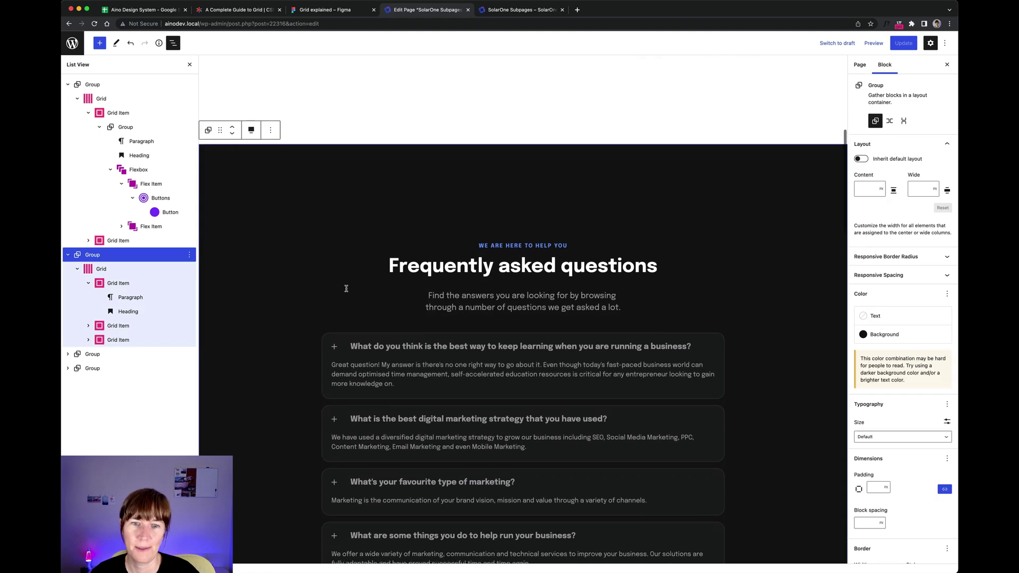
scroll(318, 292, down, 3)
scroll(270, 282, down, 10)
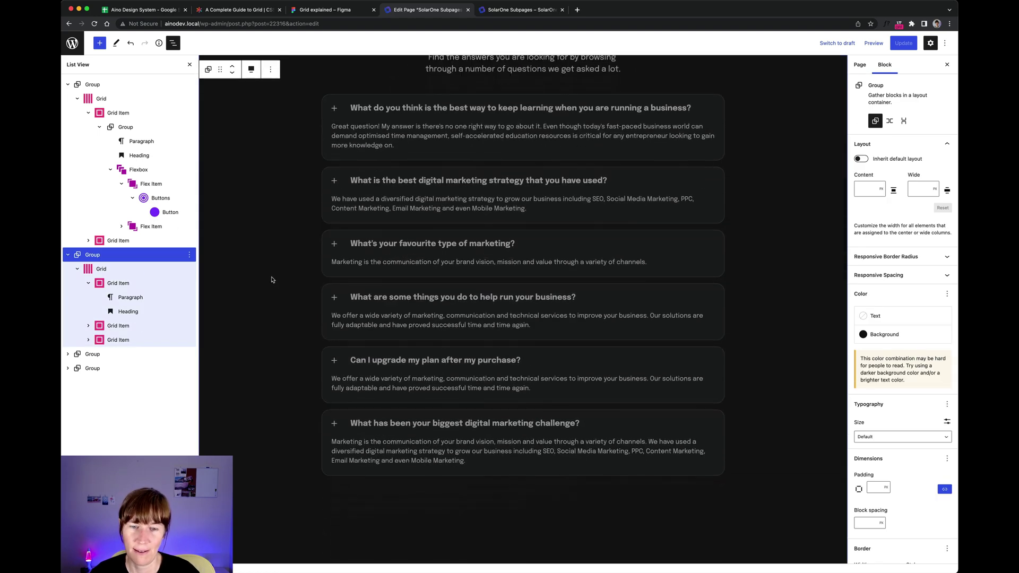
click(396, 249)
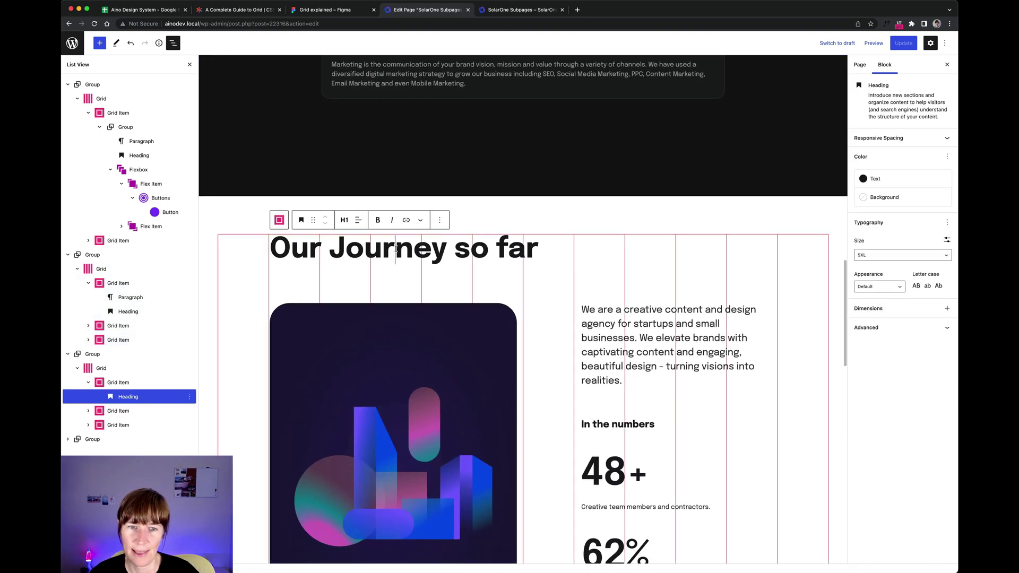
scroll(361, 298, down, 3)
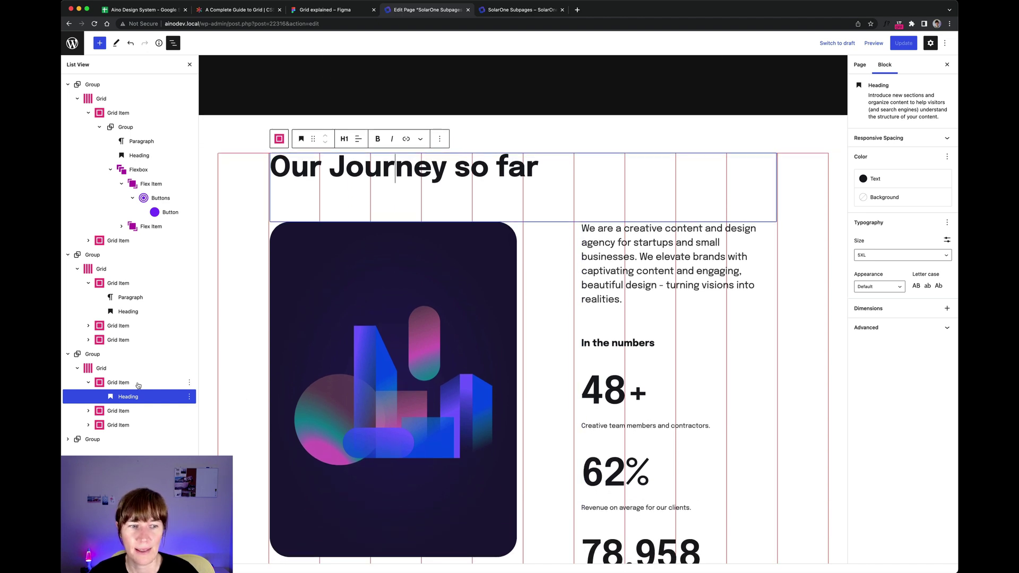
click(339, 357)
scroll(460, 312, down, 2)
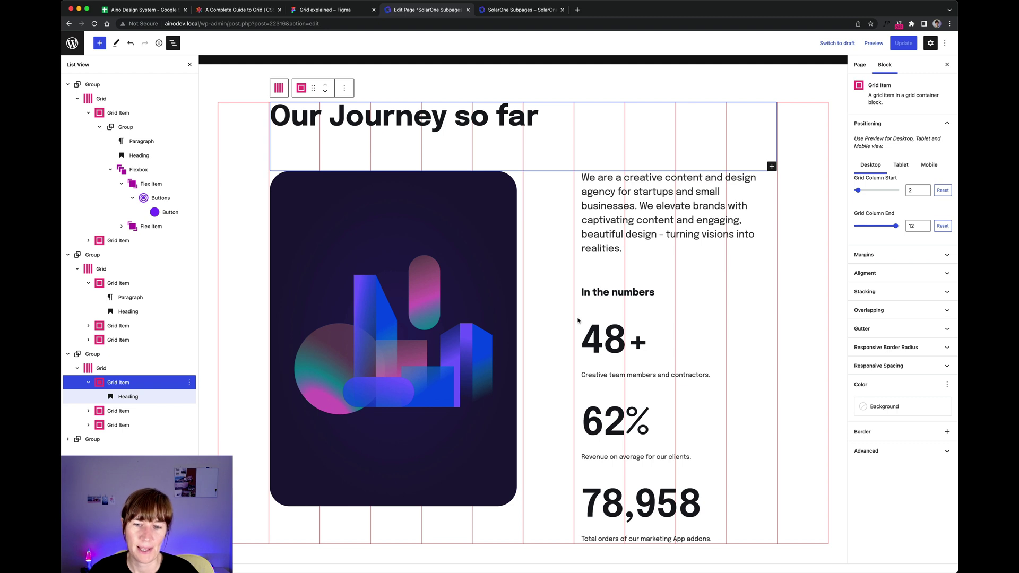
scroll(587, 320, down, 2)
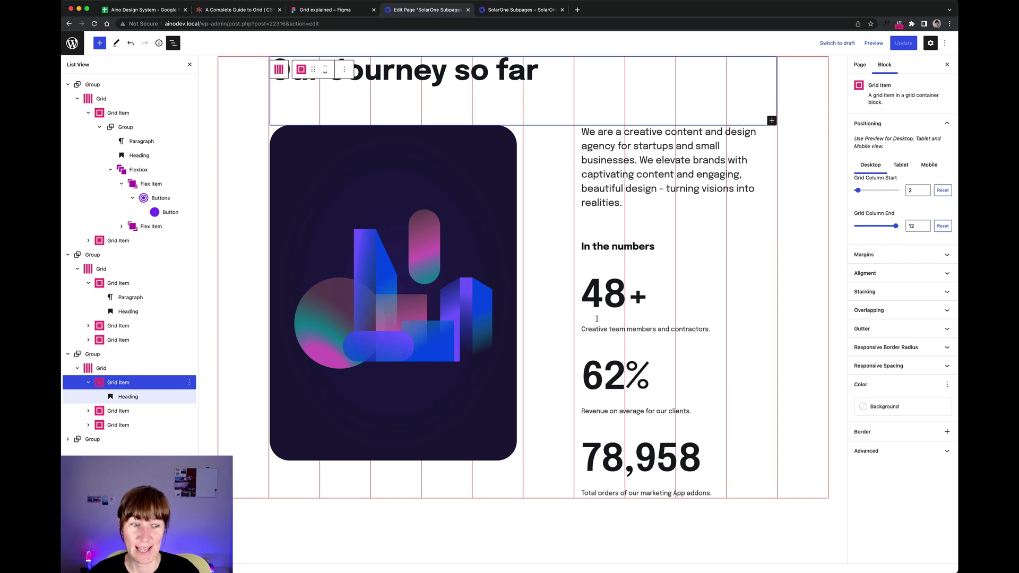
Return to the hero section, inspect its short paragraph against the column grid and clear the block selection
scroll(597, 318, up, 20)
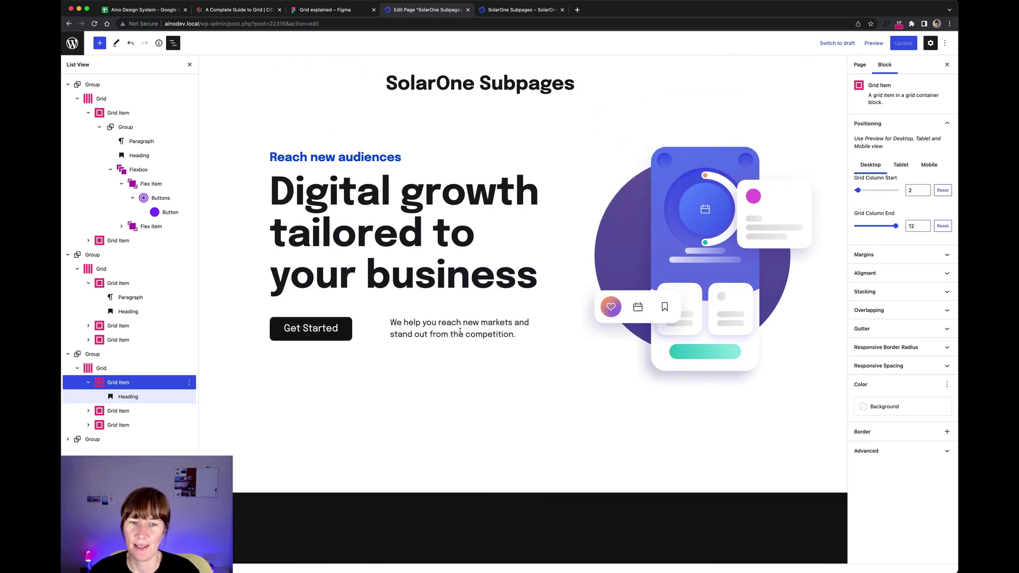
click(459, 332)
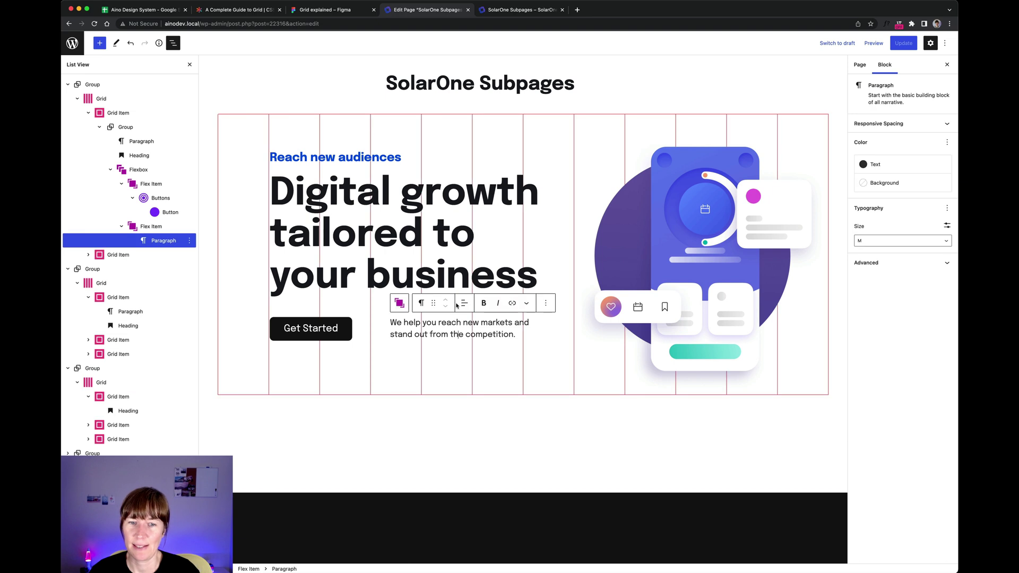
click(640, 87)
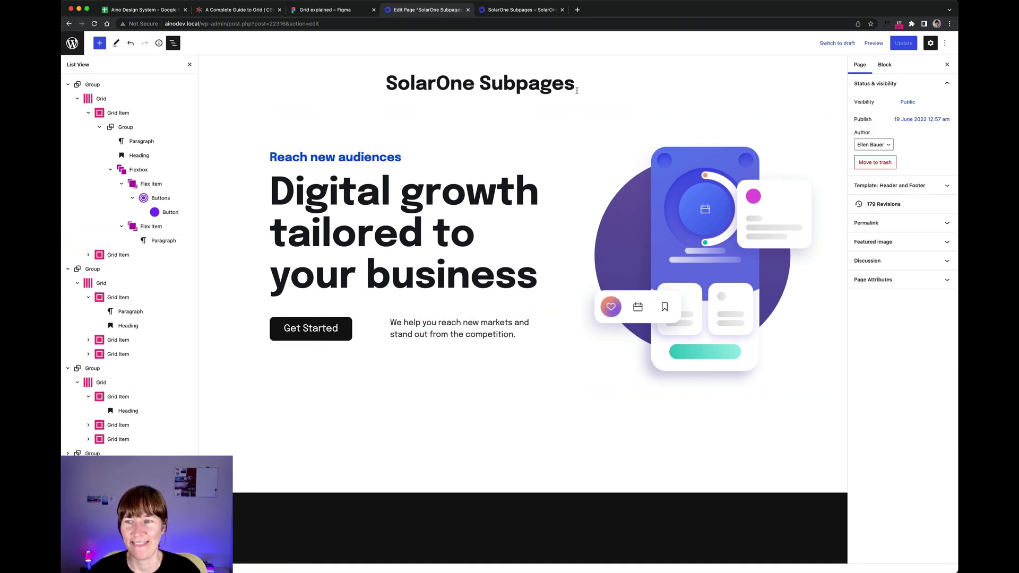